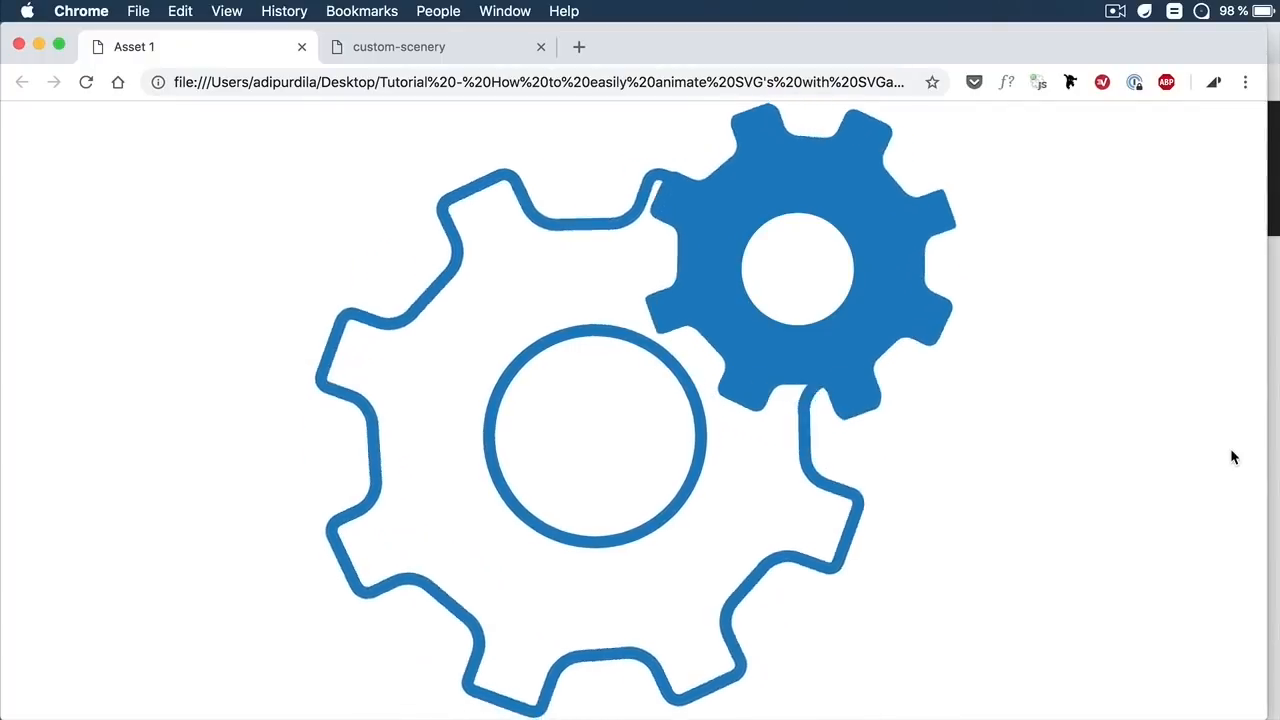
- View the custom-scenery SVG animation example in the browser
left_click(437, 50)
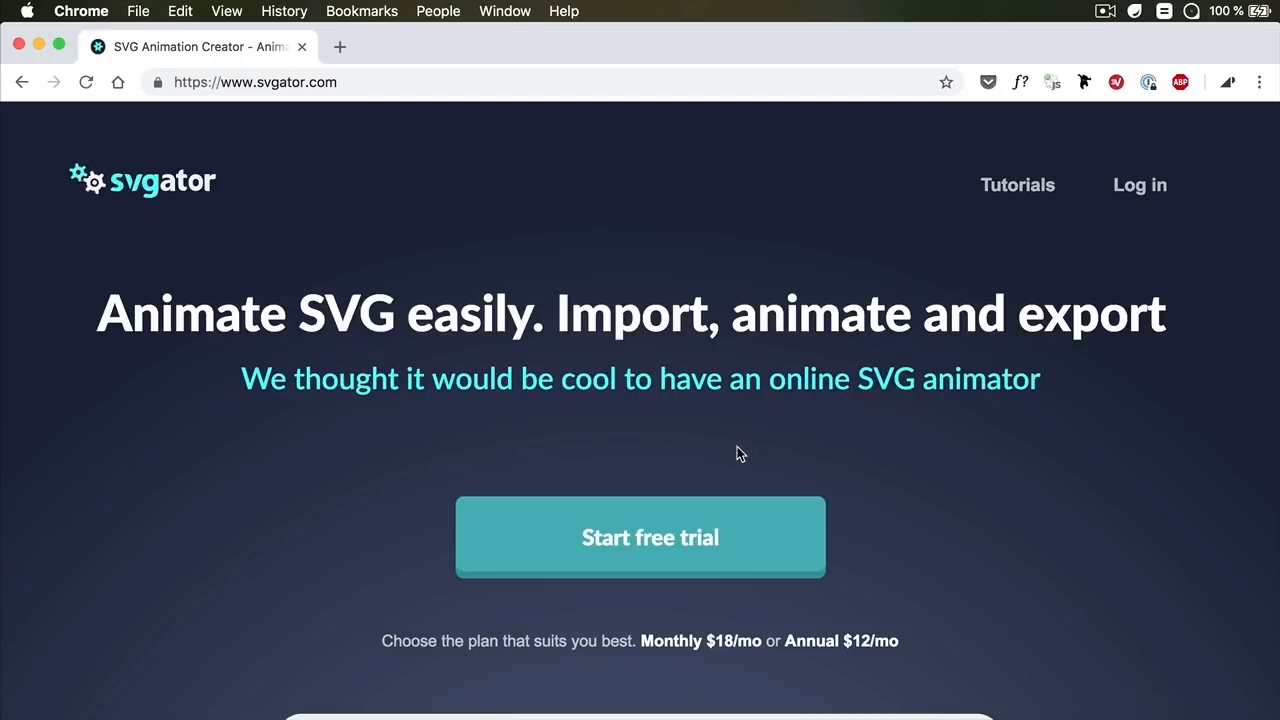
- Enter SVGator from its home page and open the Stopwatch project in the editor
left_click(667, 549)
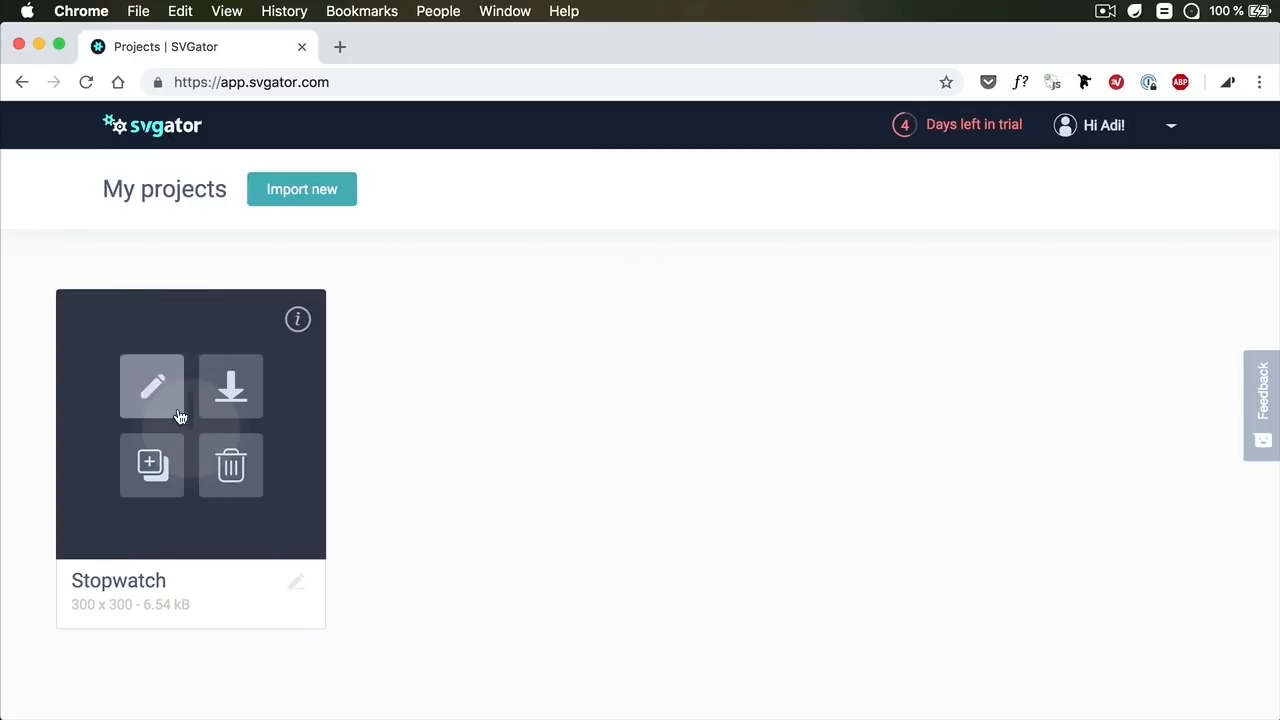
mouse_move(249, 451)
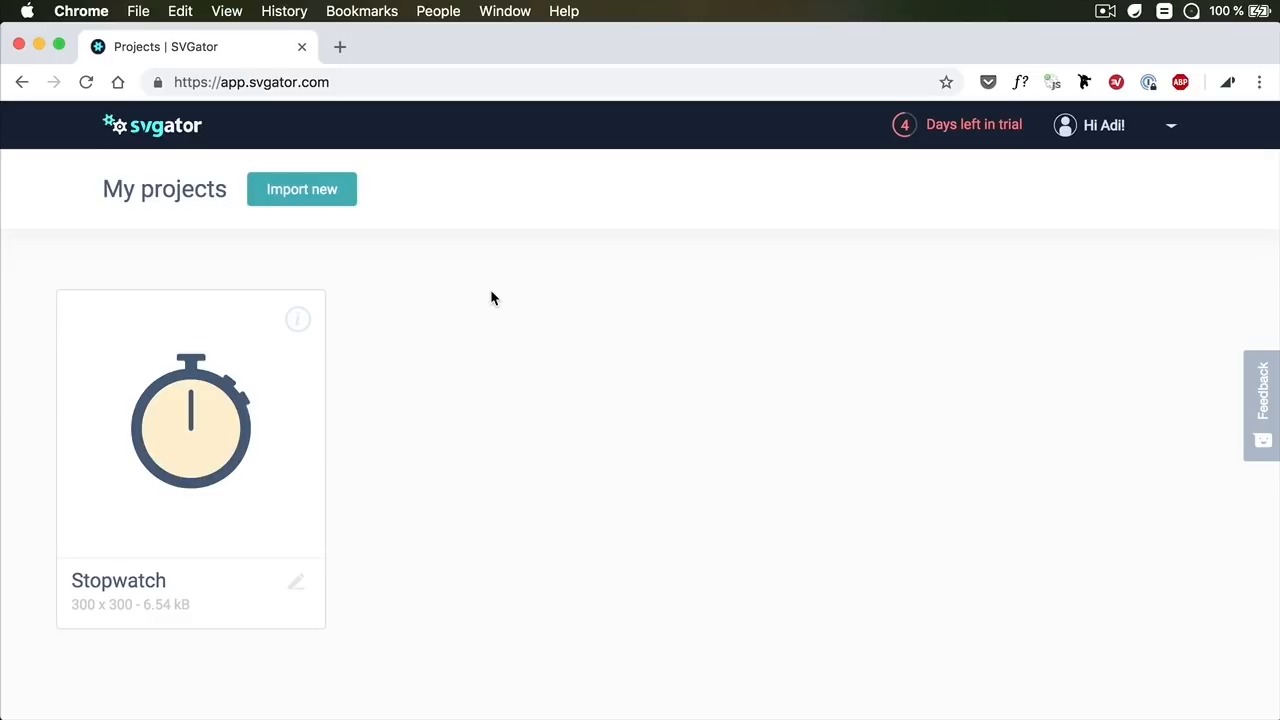
mouse_move(190, 430)
left_click_drag(71, 602, 189, 605)
left_click(145, 604)
left_click(193, 617)
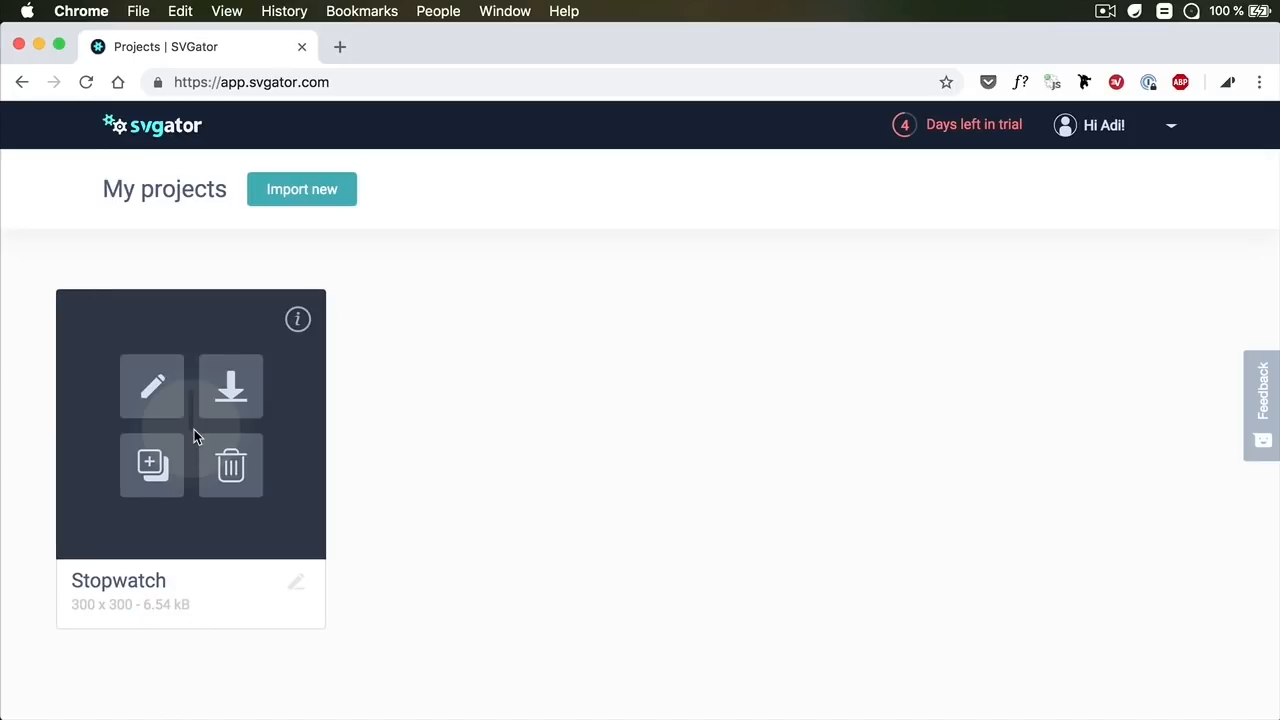
left_click(156, 388)
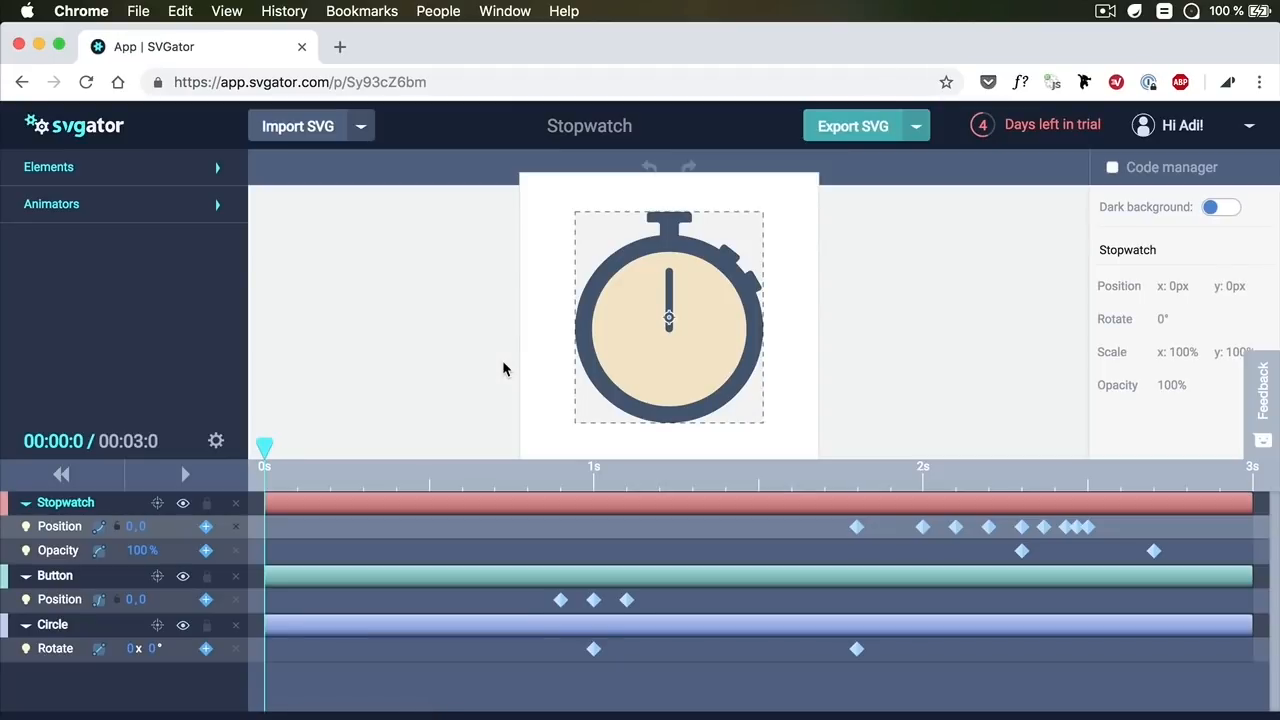
- Deselect the stopwatch, preview its animation, and return the playhead to the start
left_click(478, 303)
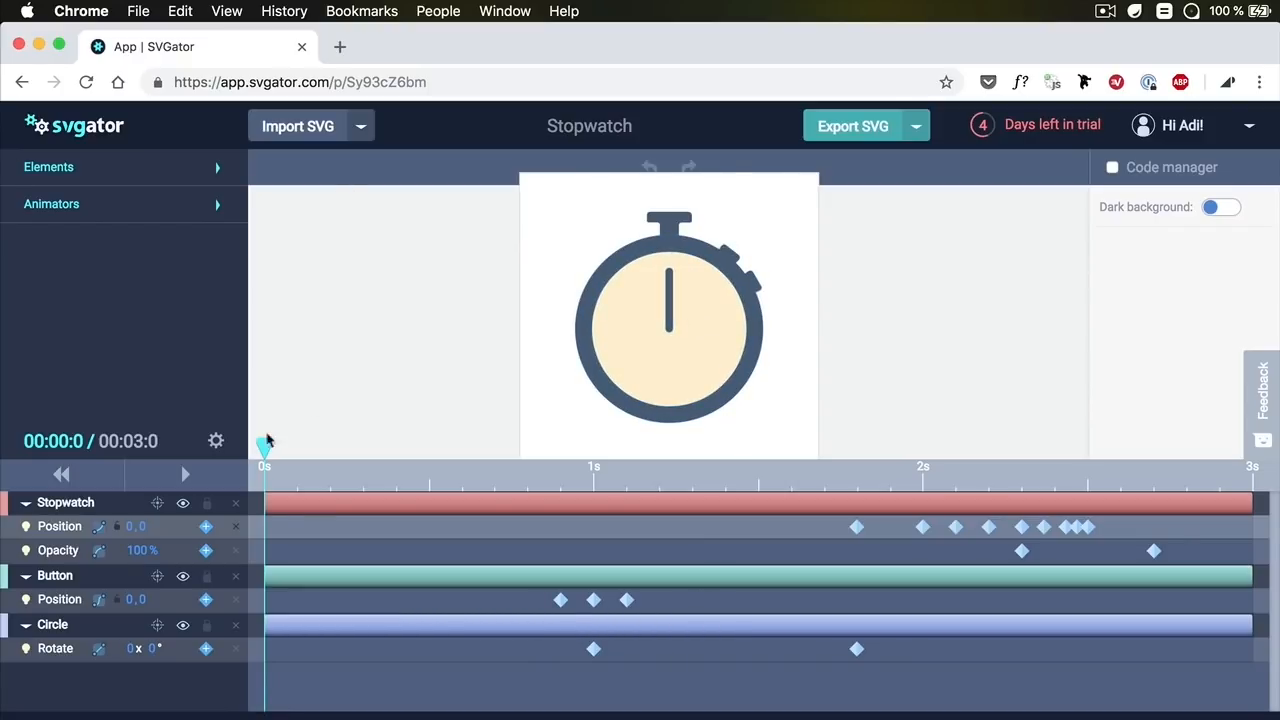
left_click(185, 475)
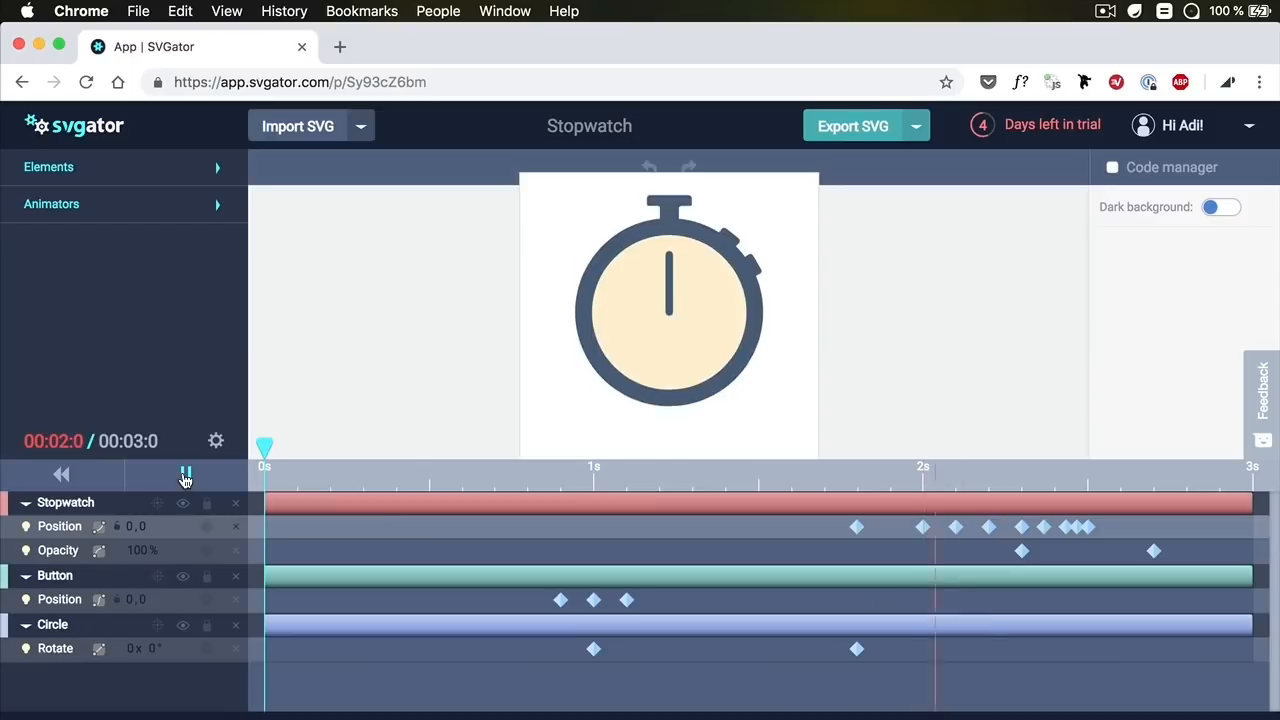
left_click(61, 477)
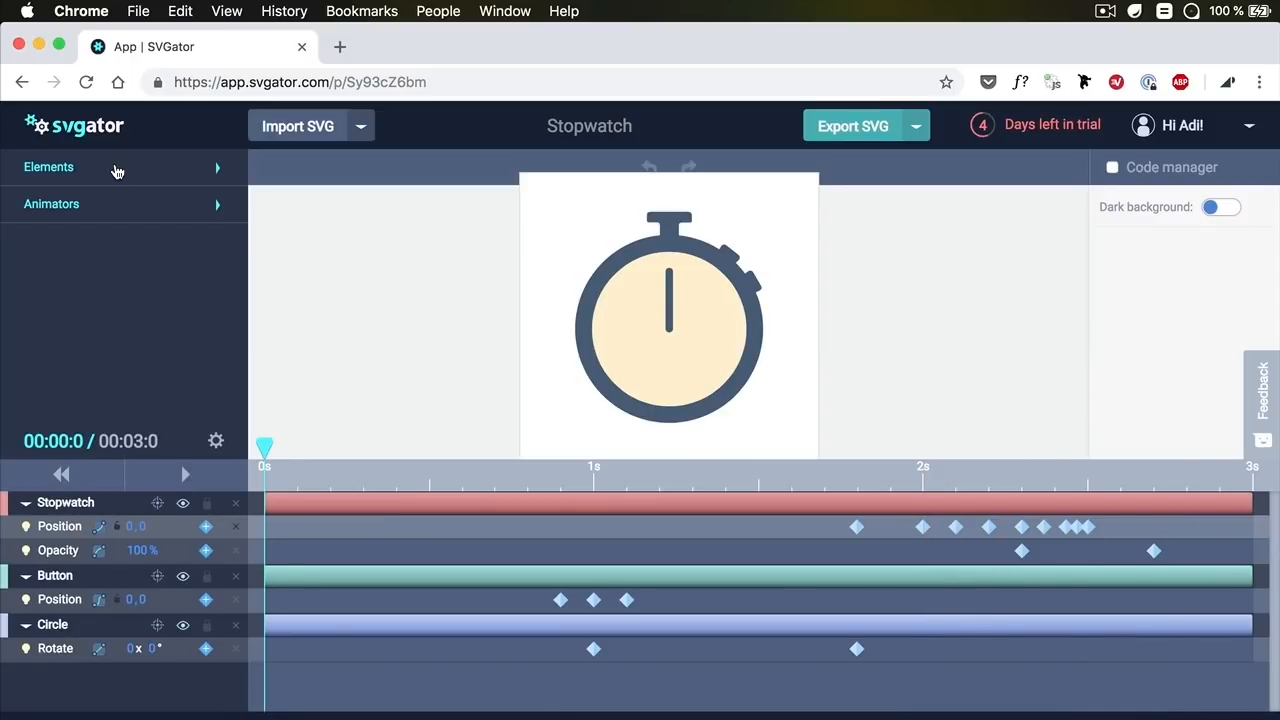
- Expand the lists of elements and animators for the Stopwatch project
left_click(114, 169)
left_click(65, 197)
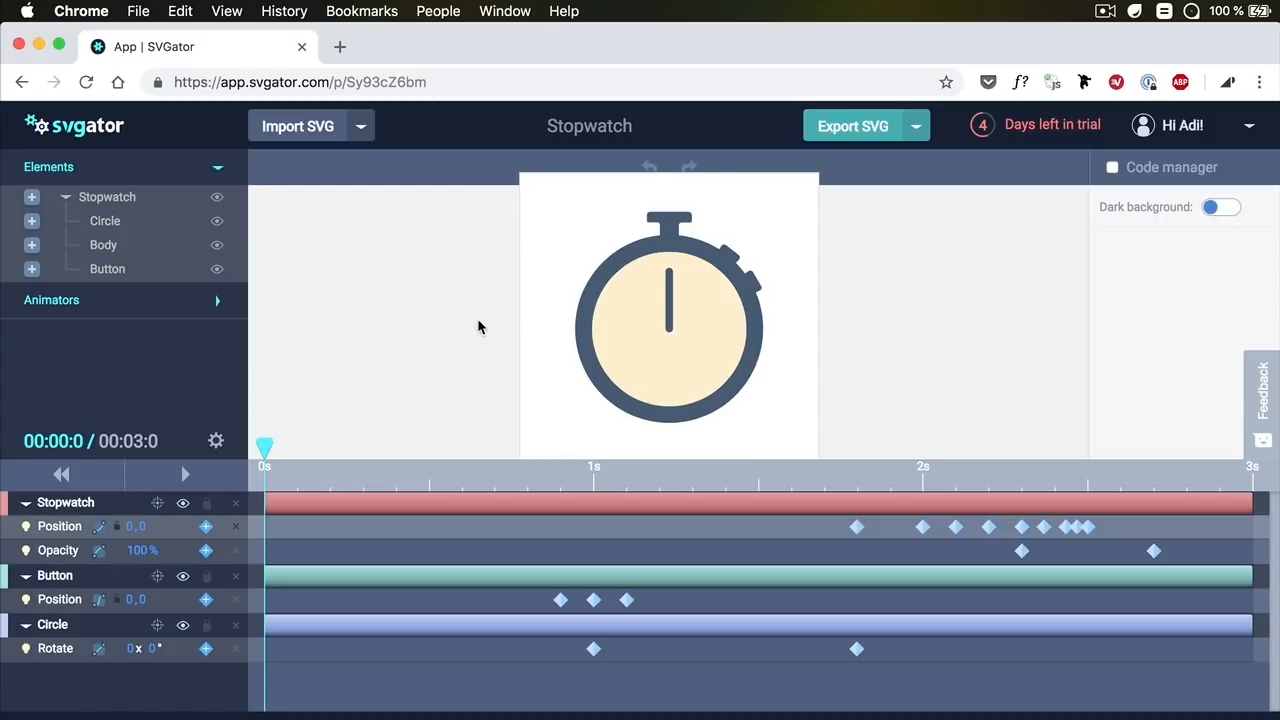
left_click(211, 300)
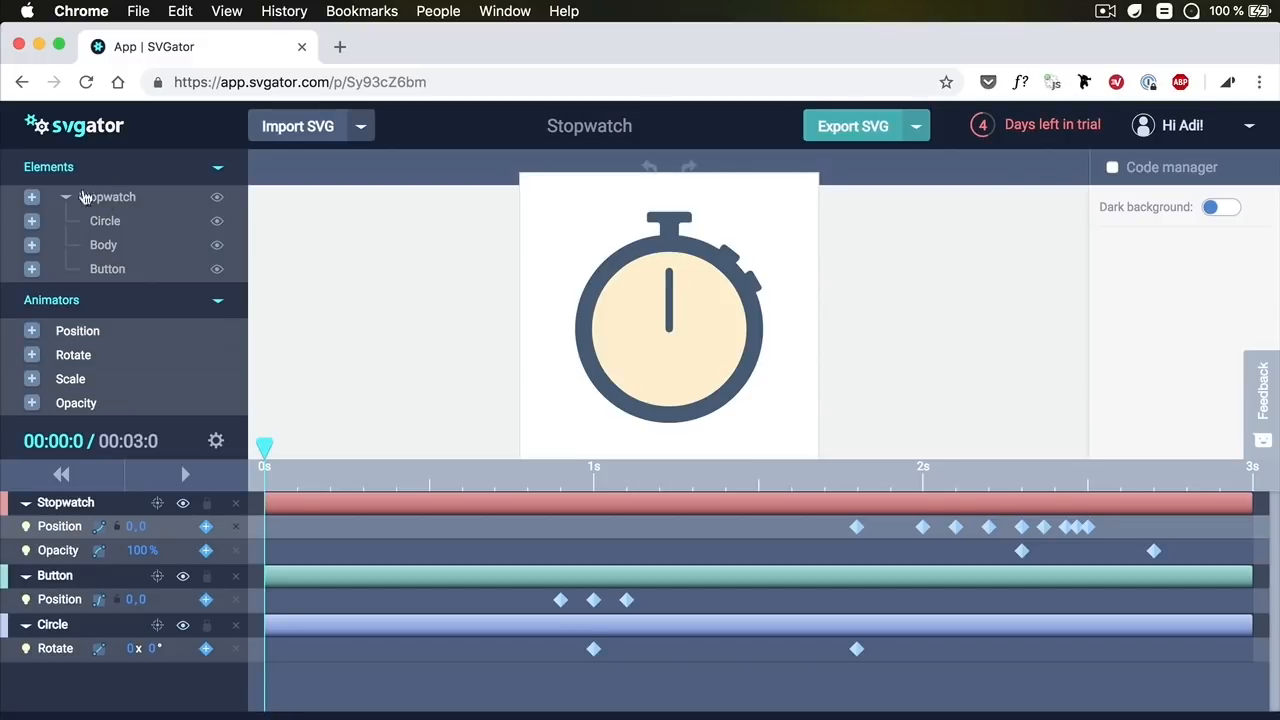
- Preview the stopwatch on a dark background and restore the light background
left_click(1222, 210)
left_click(1218, 210)
left_click(1220, 210)
left_click(1218, 212)
- Display the Code manager, examine the SVG code generated for the stopwatch, and hide the code again
left_click(1172, 170)
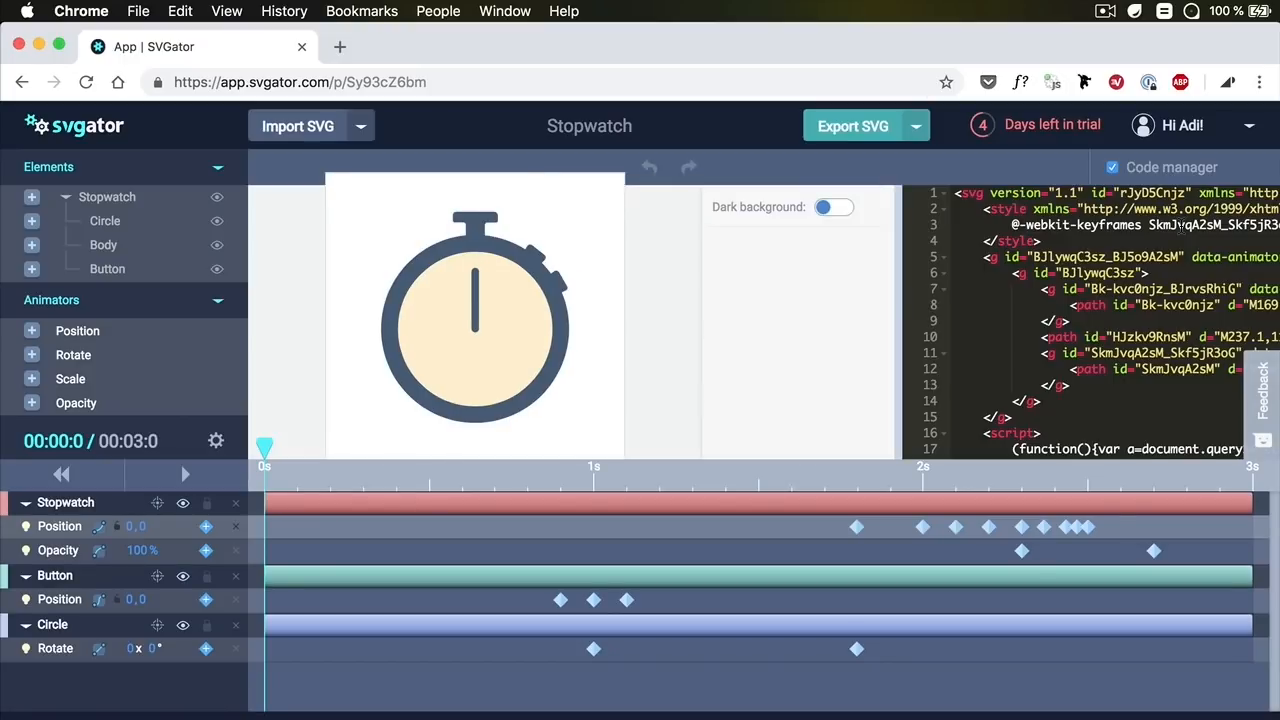
scroll(1095, 270, "down", 1)
scroll(1100, 250, "up", 3)
scroll(1108, 240, "down", 1)
left_click(1109, 258)
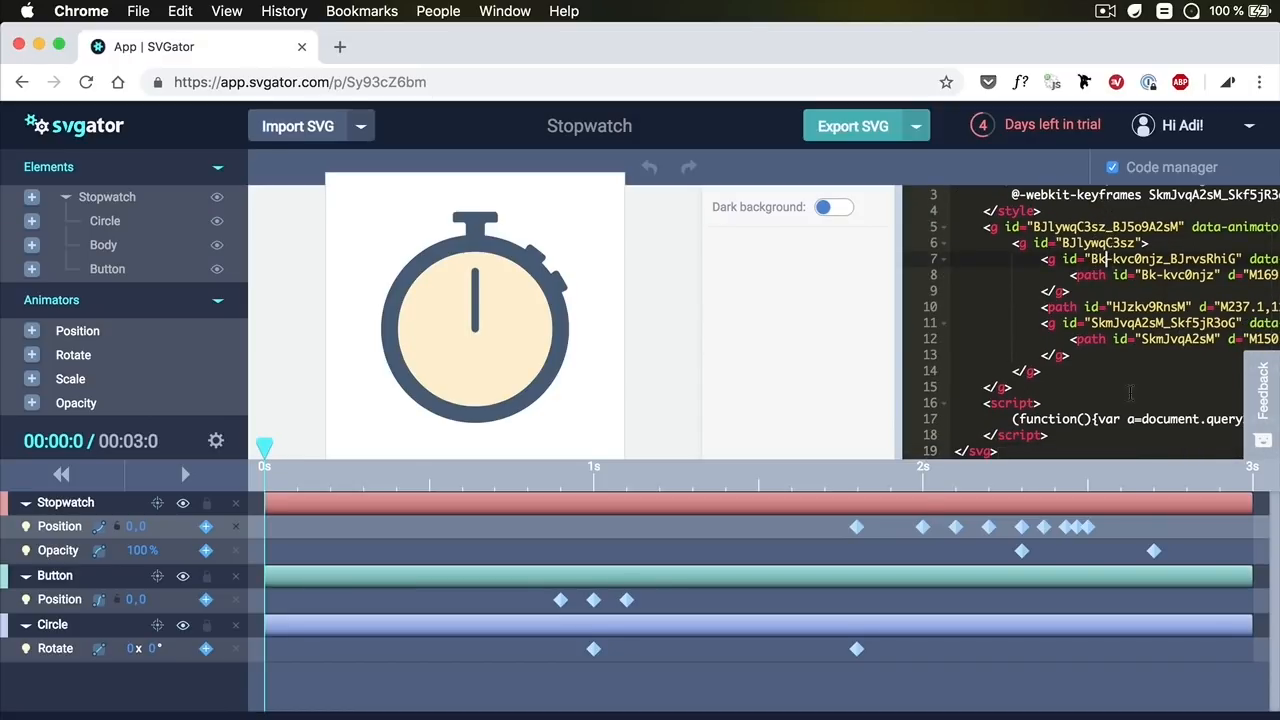
left_click_drag(1130, 392, 1041, 195)
left_click(1094, 227)
scroll(1115, 254, "up", 1)
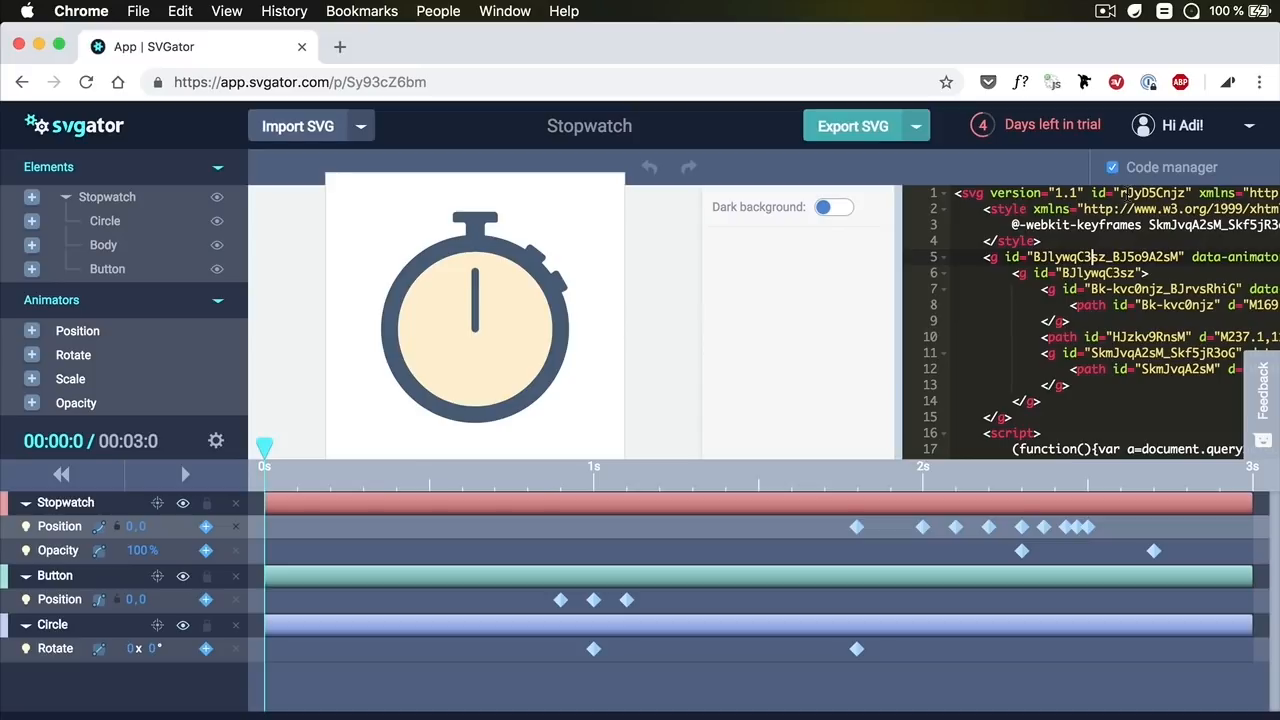
left_click(1138, 167)
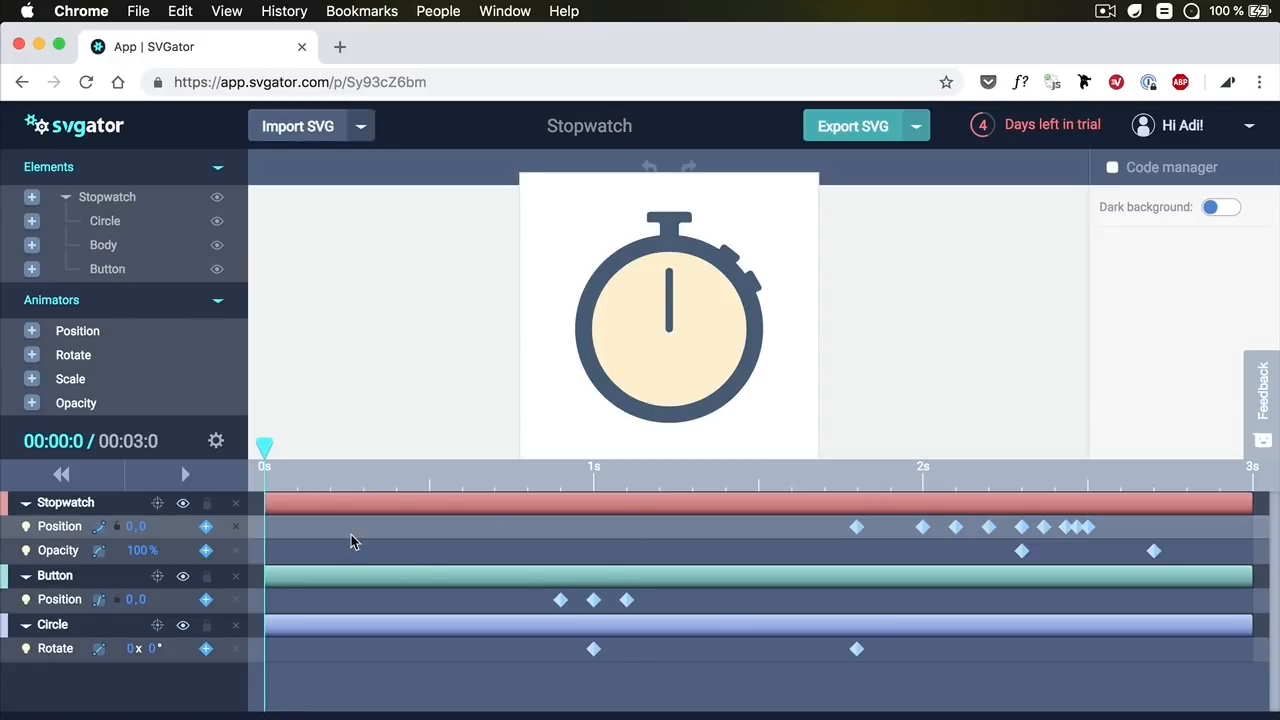
- Check the save options available for the Stopwatch project without saving it
left_click(915, 126)
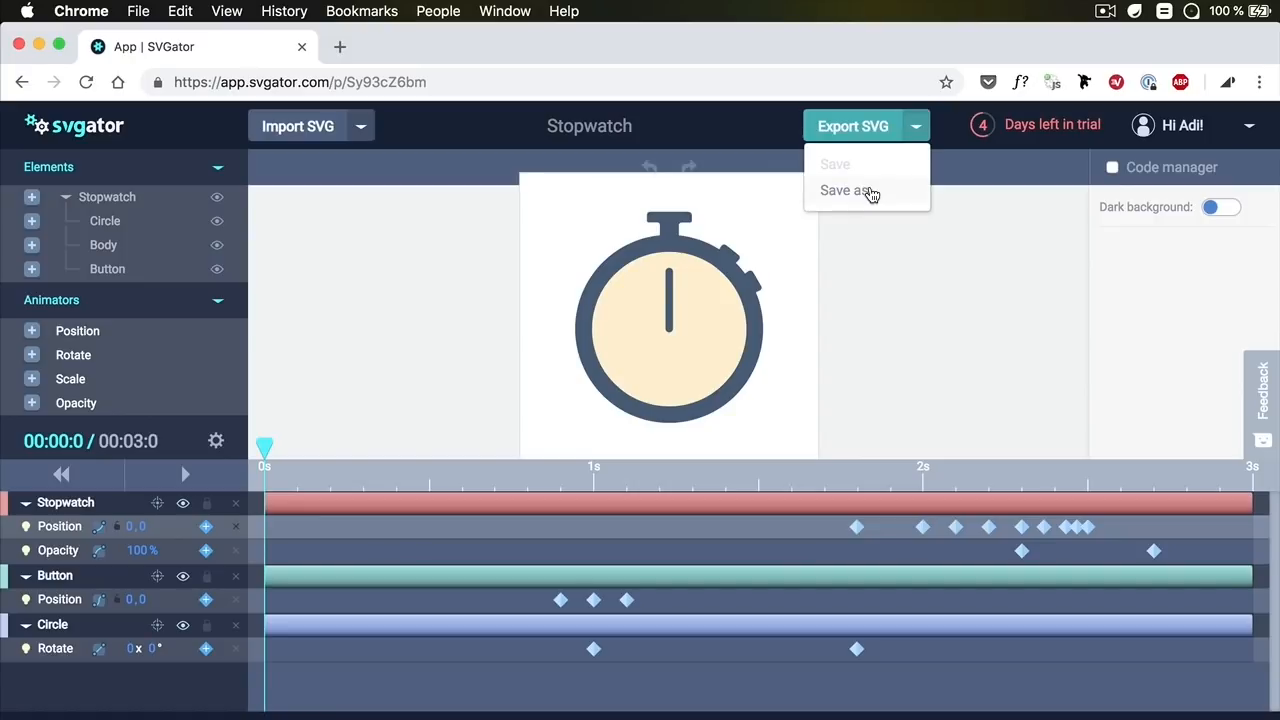
left_click(940, 194)
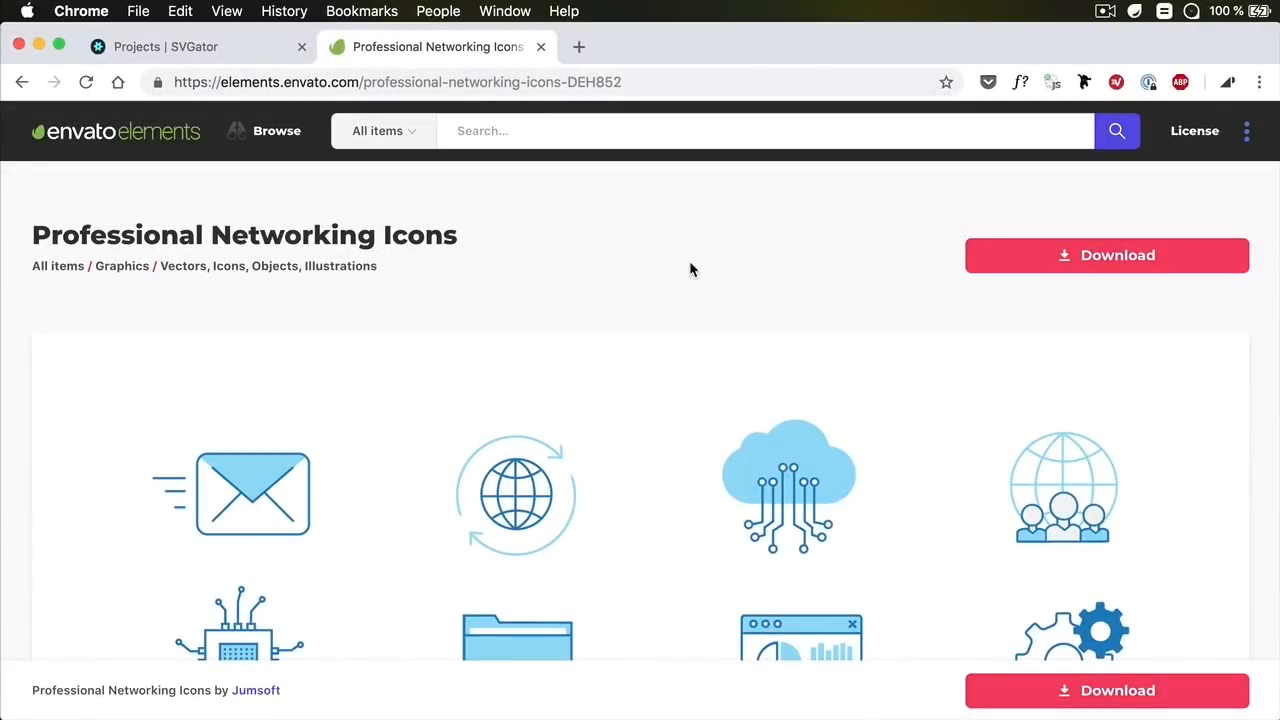
- Find the two-gear icon in the Professional Networking set and export it from Illustrator as an SVG asset named Asset 1
scroll(696, 262, "down", 3)
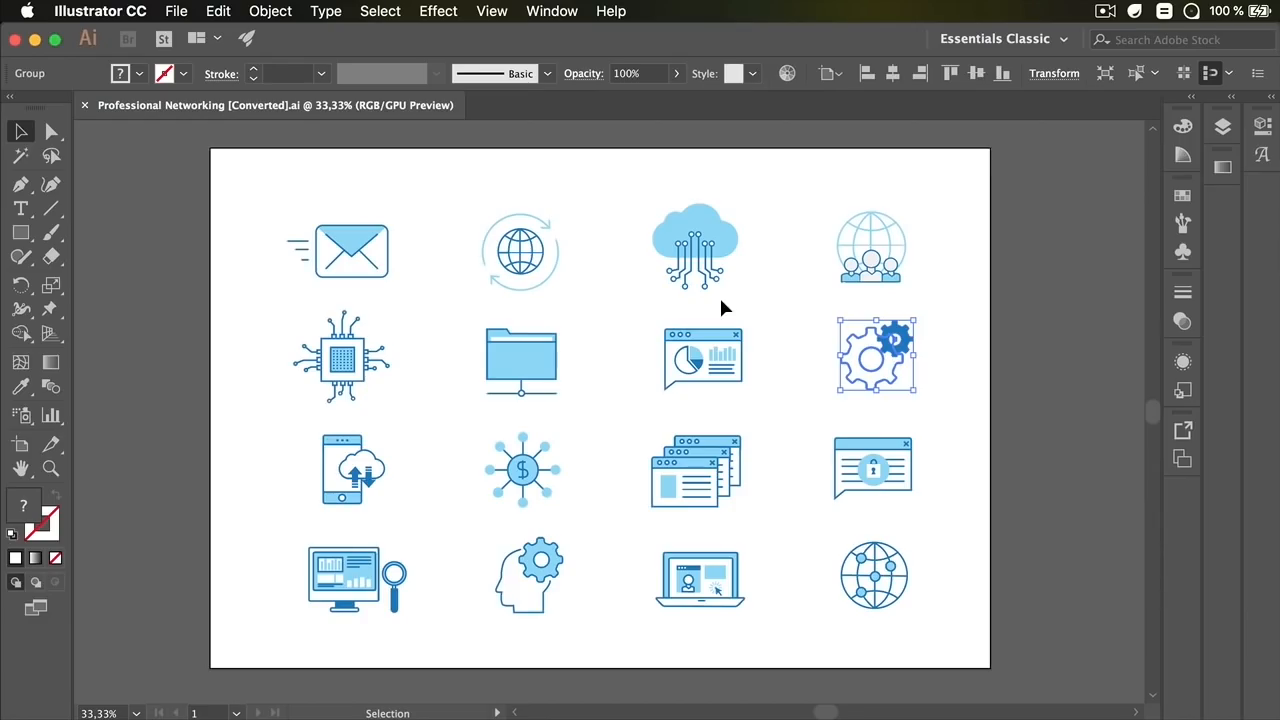
left_click(938, 347)
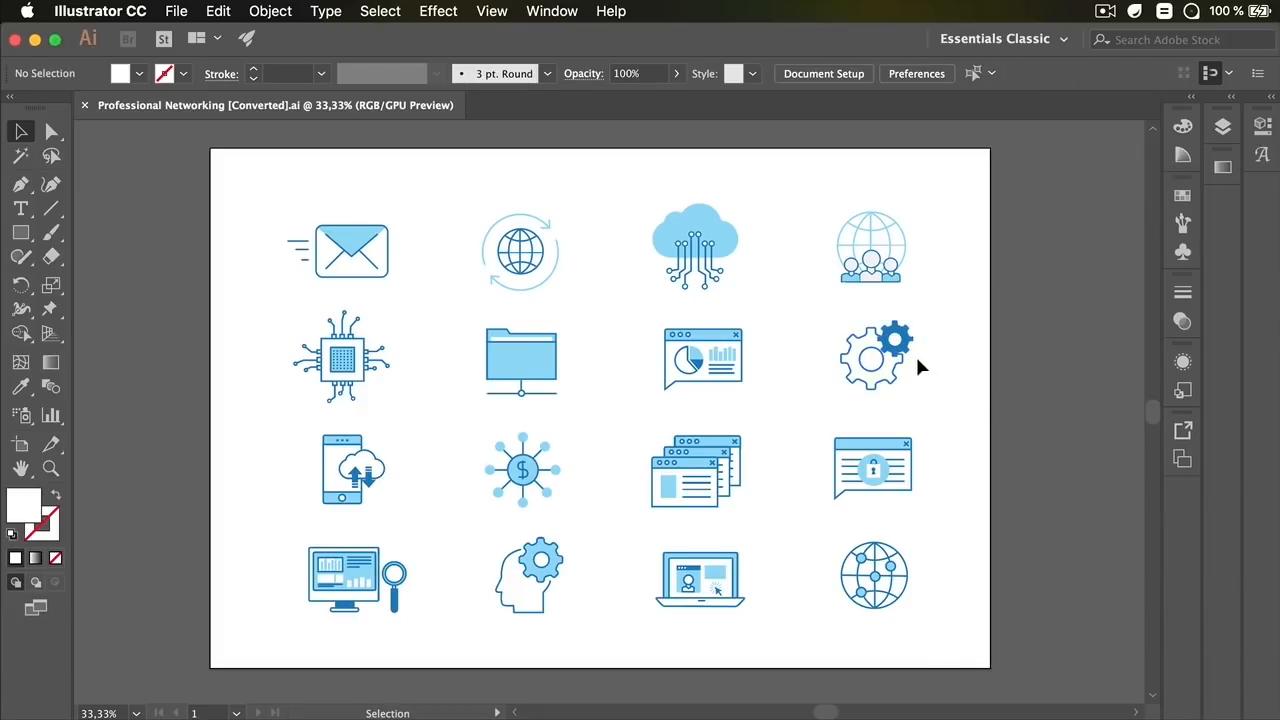
left_click(901, 349)
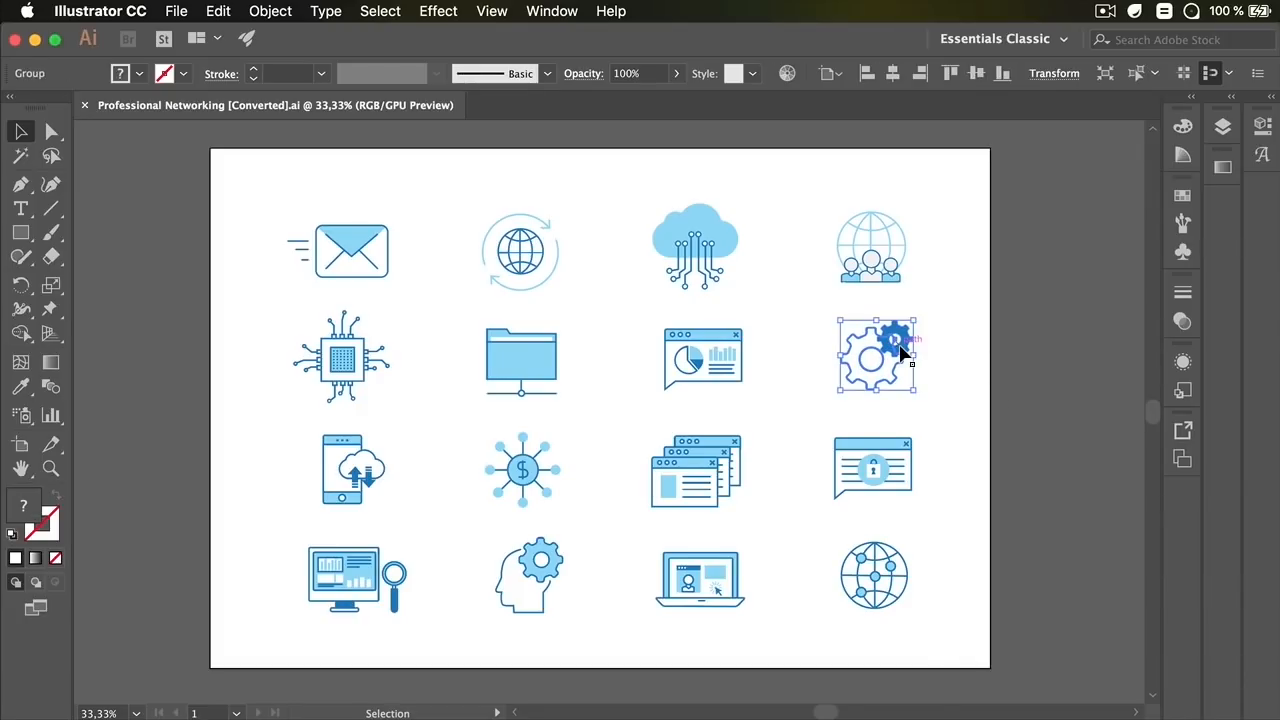
right_click(901, 349)
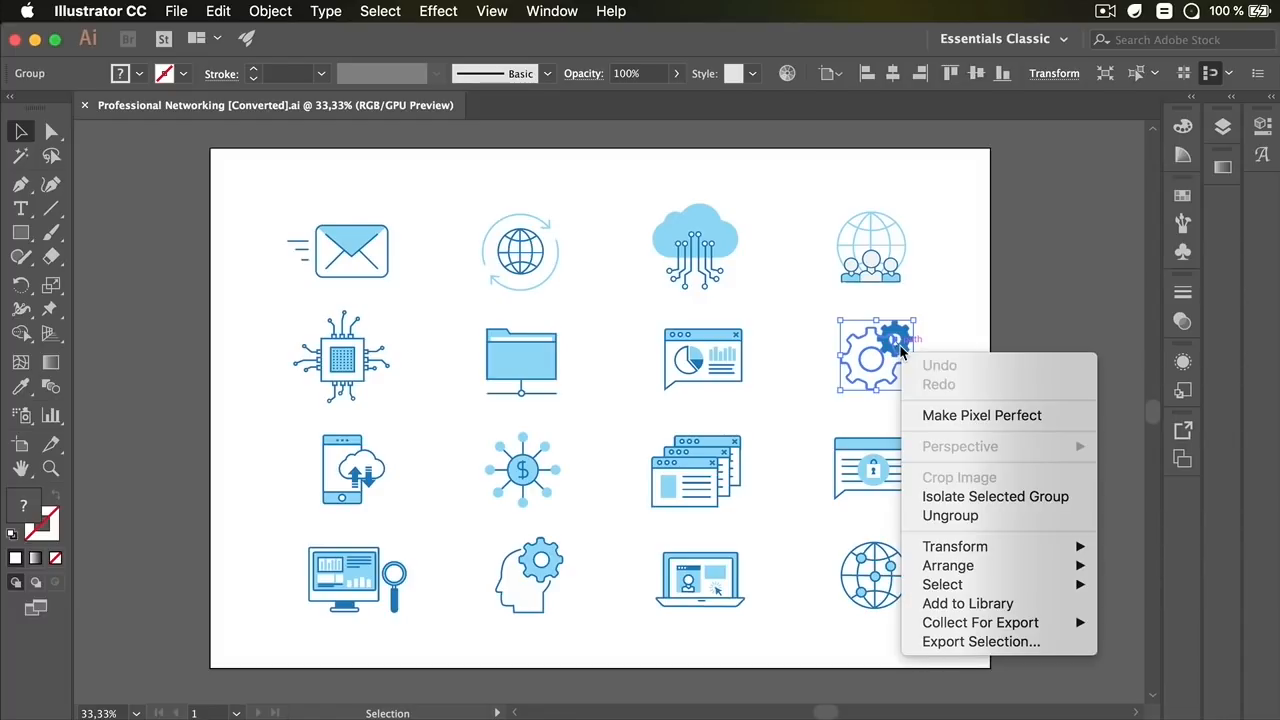
left_click(980, 641)
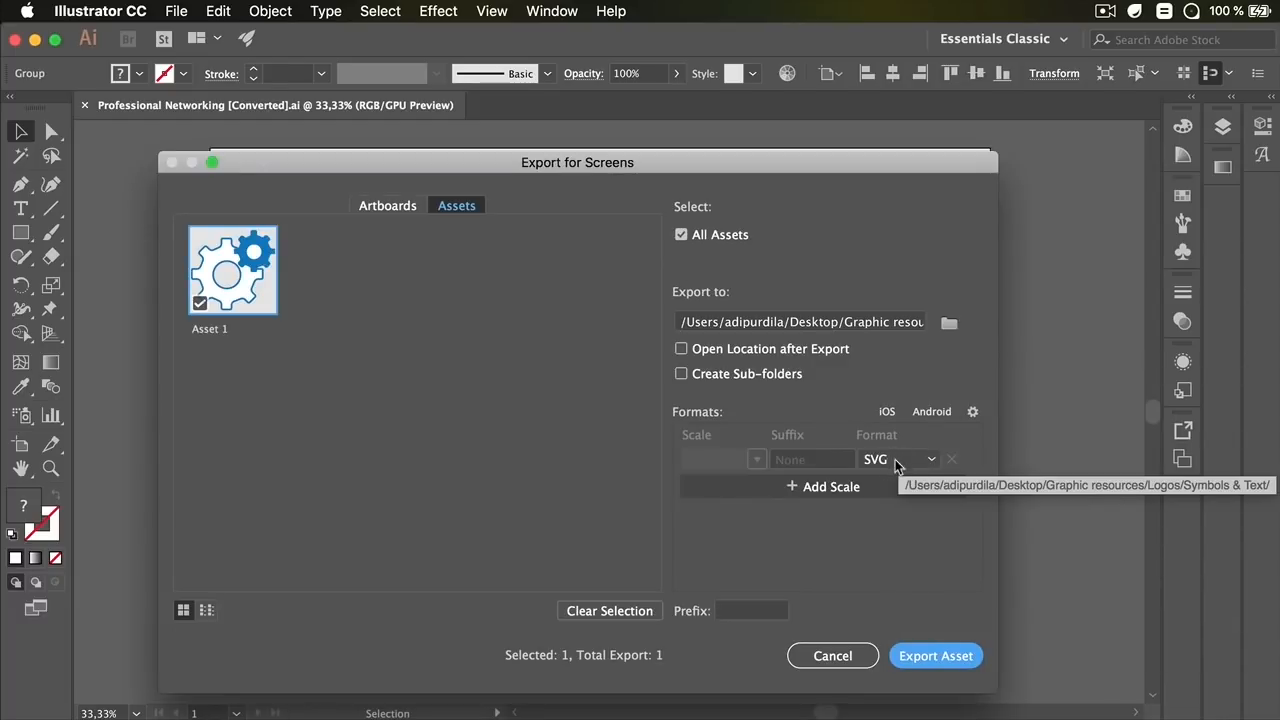
left_click(925, 662)
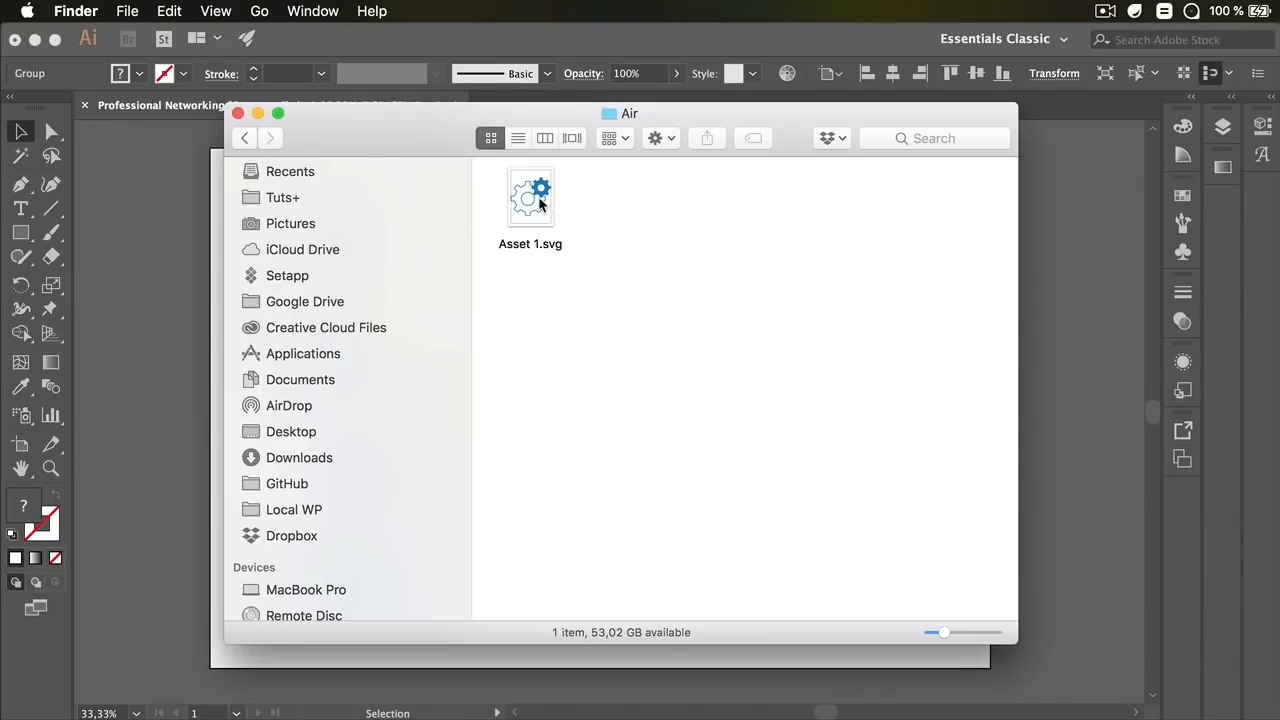
- Preview the exported Asset 1.svg in Finder and close the preview
left_click(541, 205)
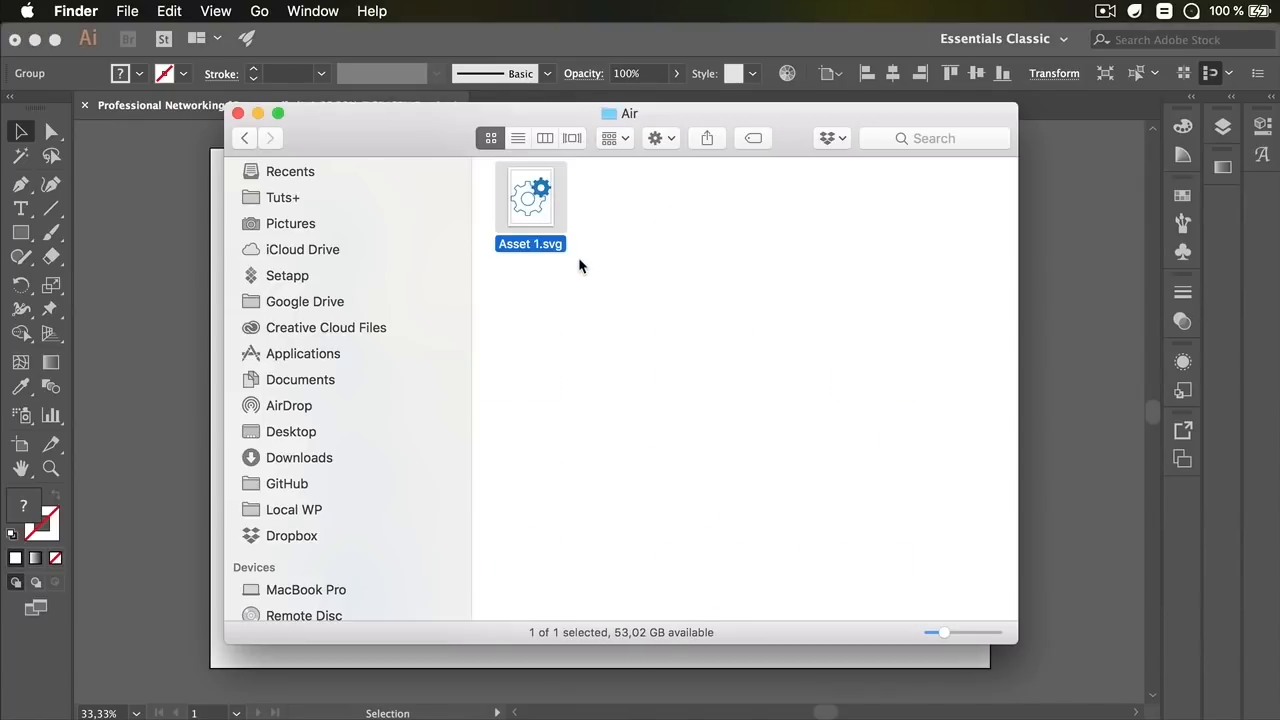
key("space")
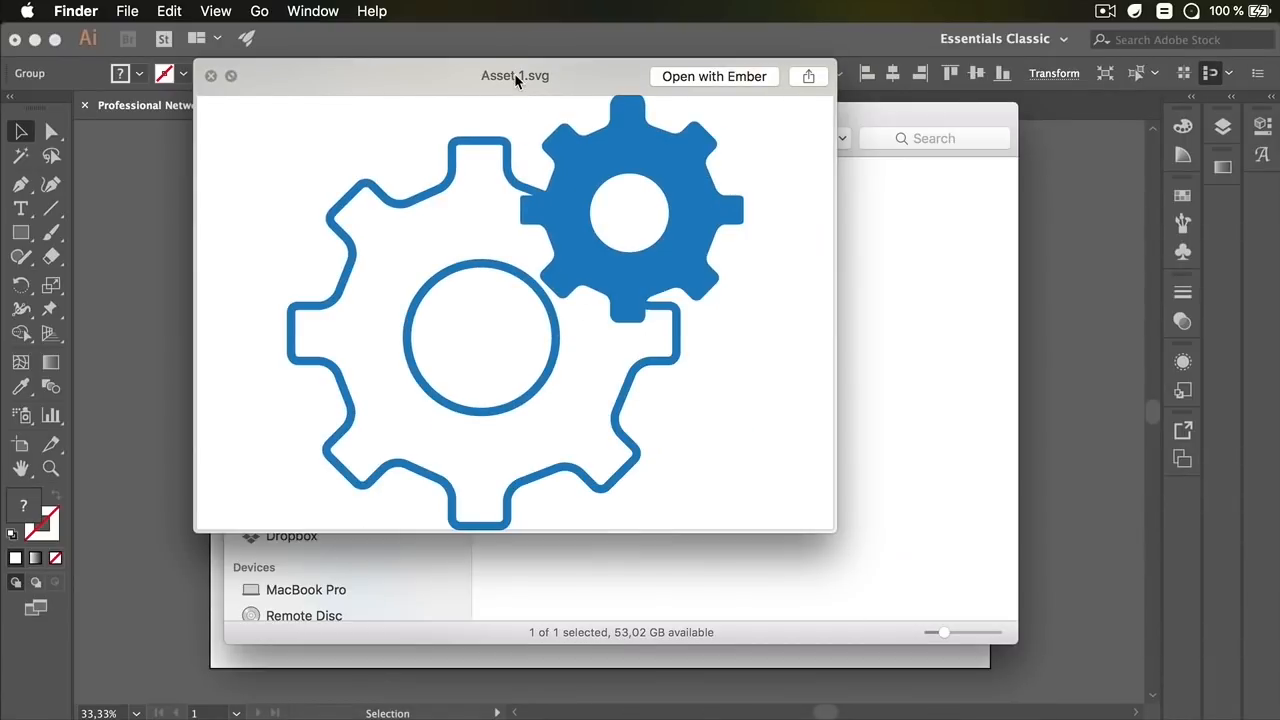
left_click_drag(523, 77, 612, 131)
key("space")
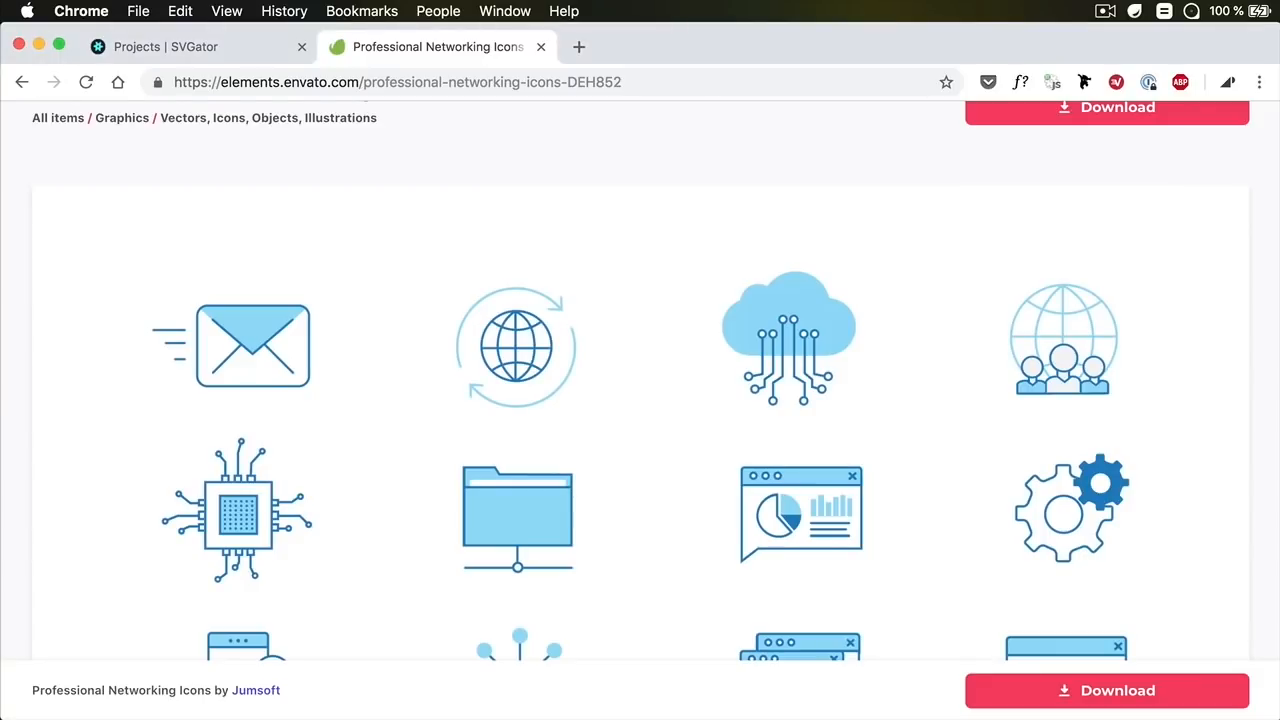
- Return to the SVGator projects page in Chrome and import Asset 1.svg as a new project
left_click(221, 42)
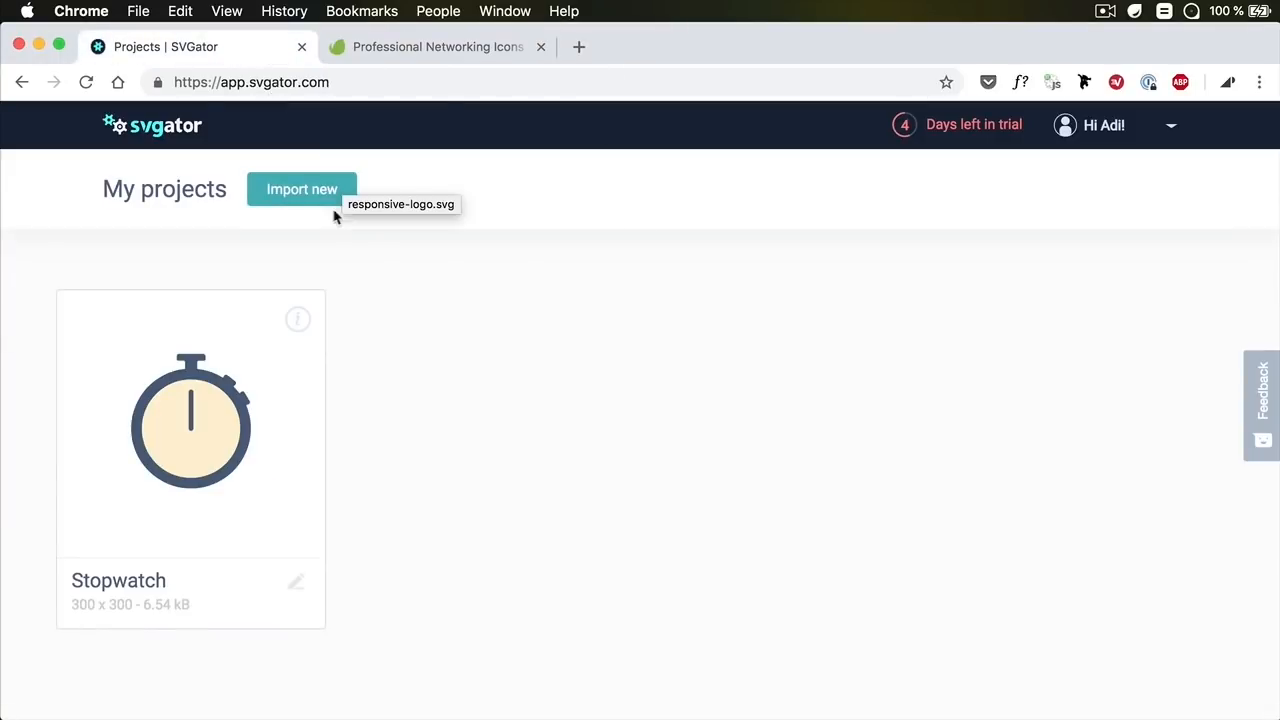
left_click(182, 125)
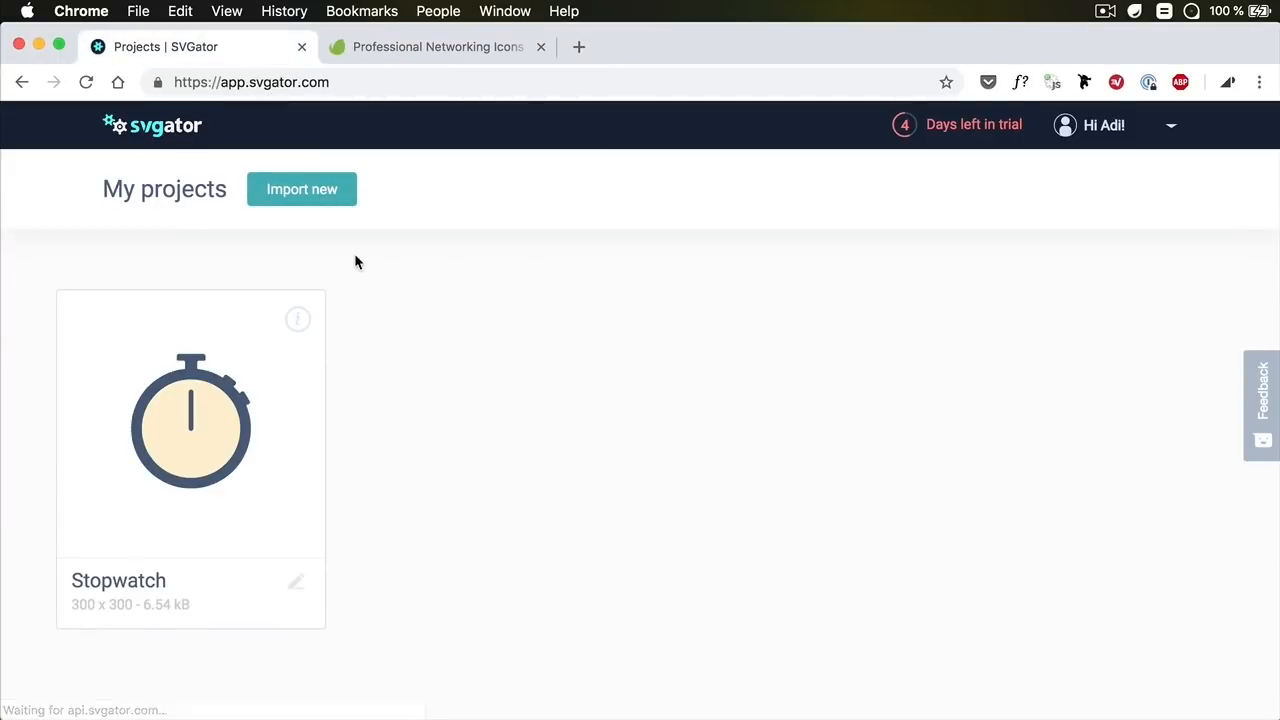
left_click(321, 192)
double_click(578, 183)
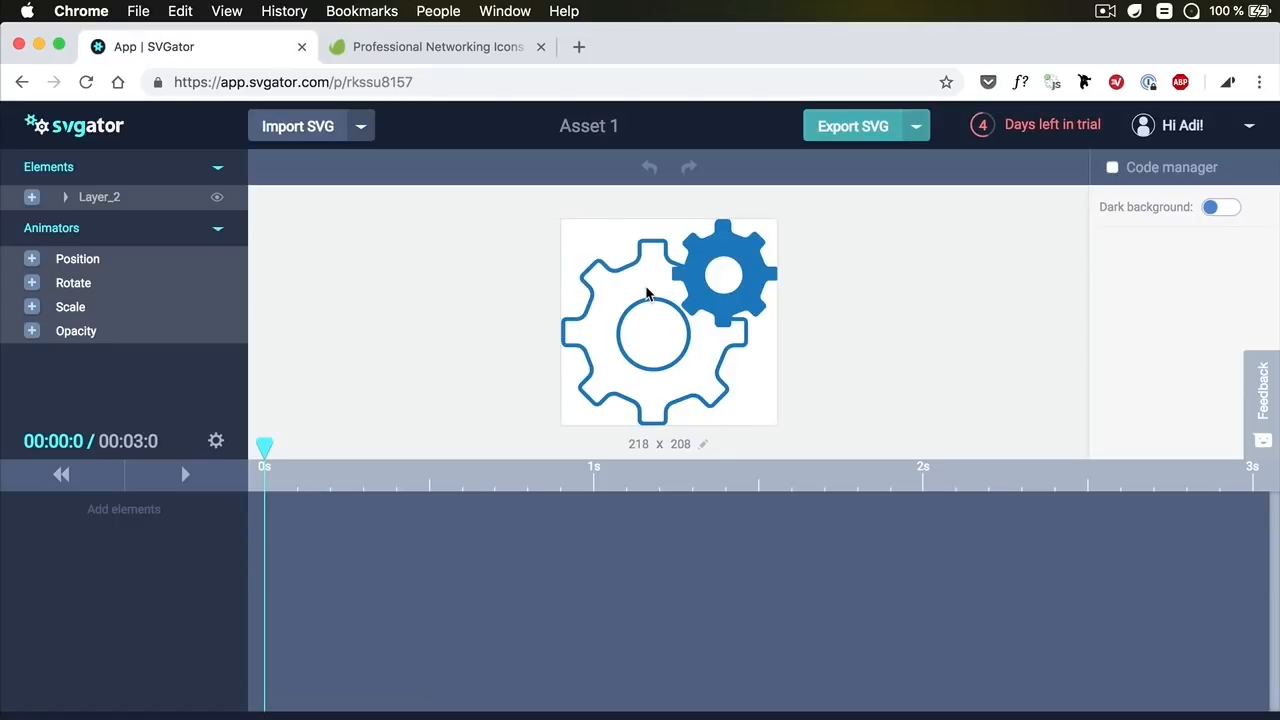
- Check the canvas size editing option for the imported gears without changing the dimensions
left_click(704, 444)
left_click(710, 446)
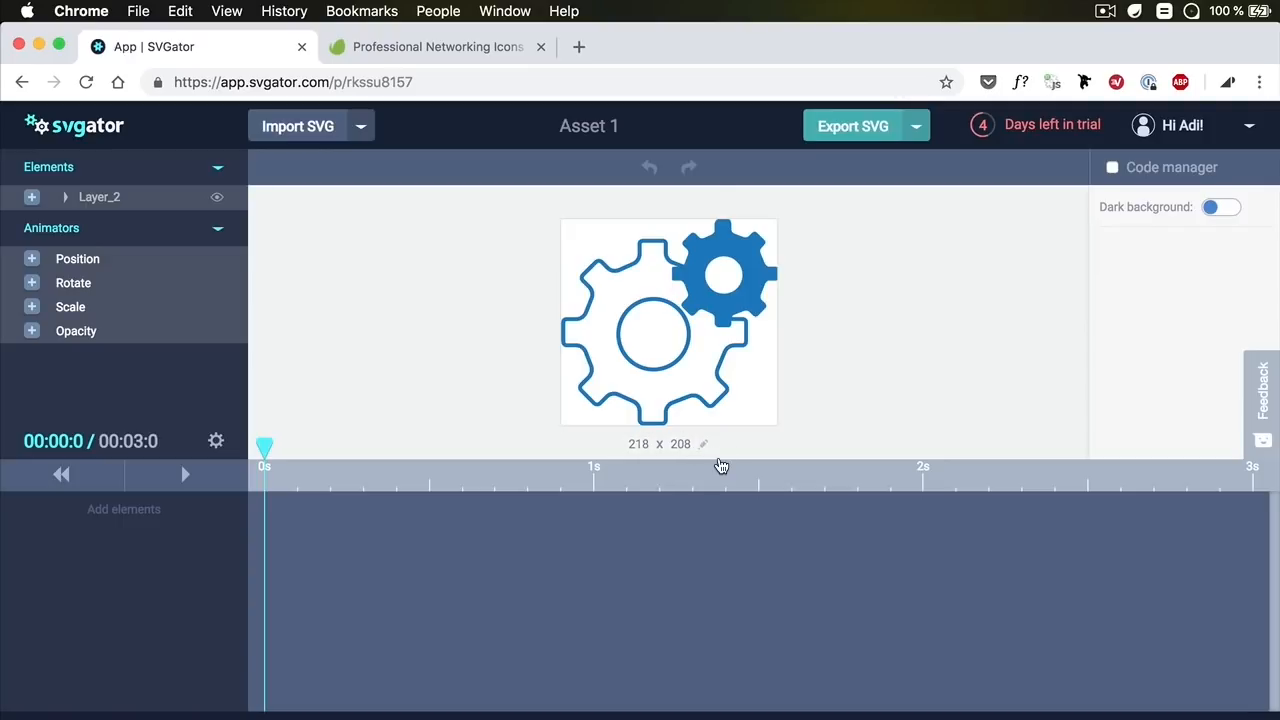
- Expand Layer_2 and Layer_1-2 in the element tree and look through the paths they contain
left_click(66, 197)
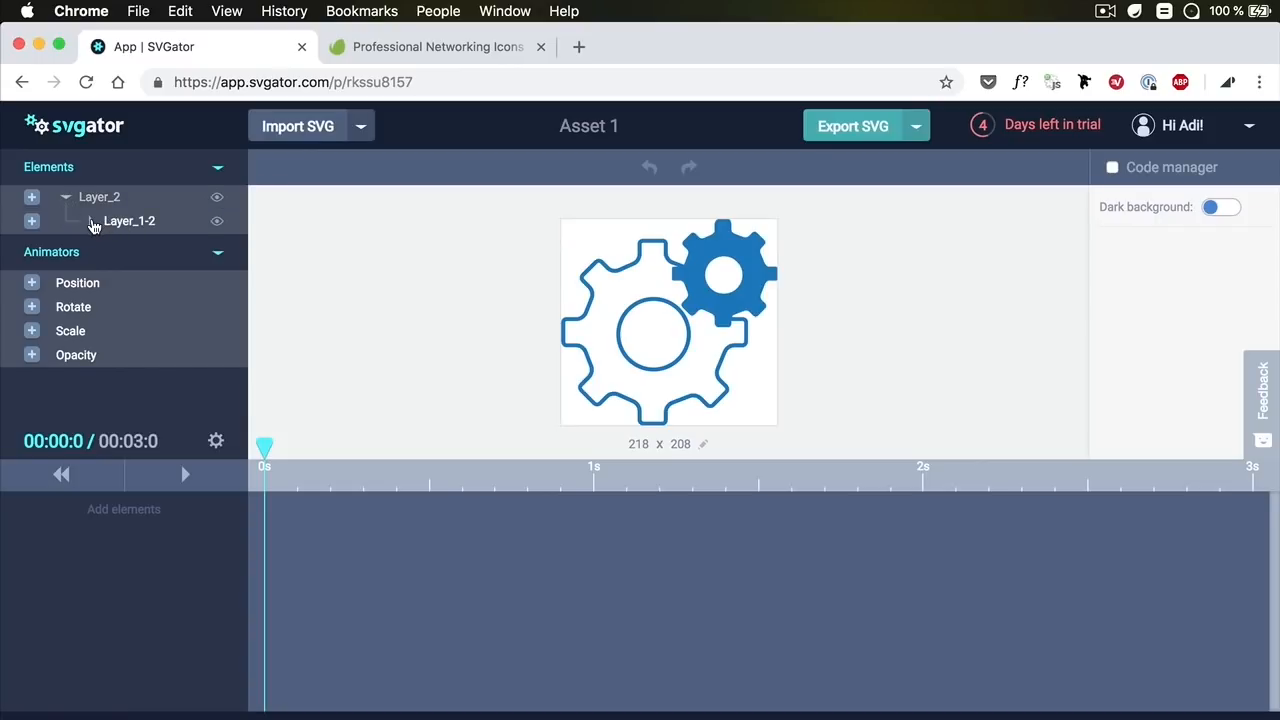
left_click(91, 222)
scroll(150, 235, "down", 2)
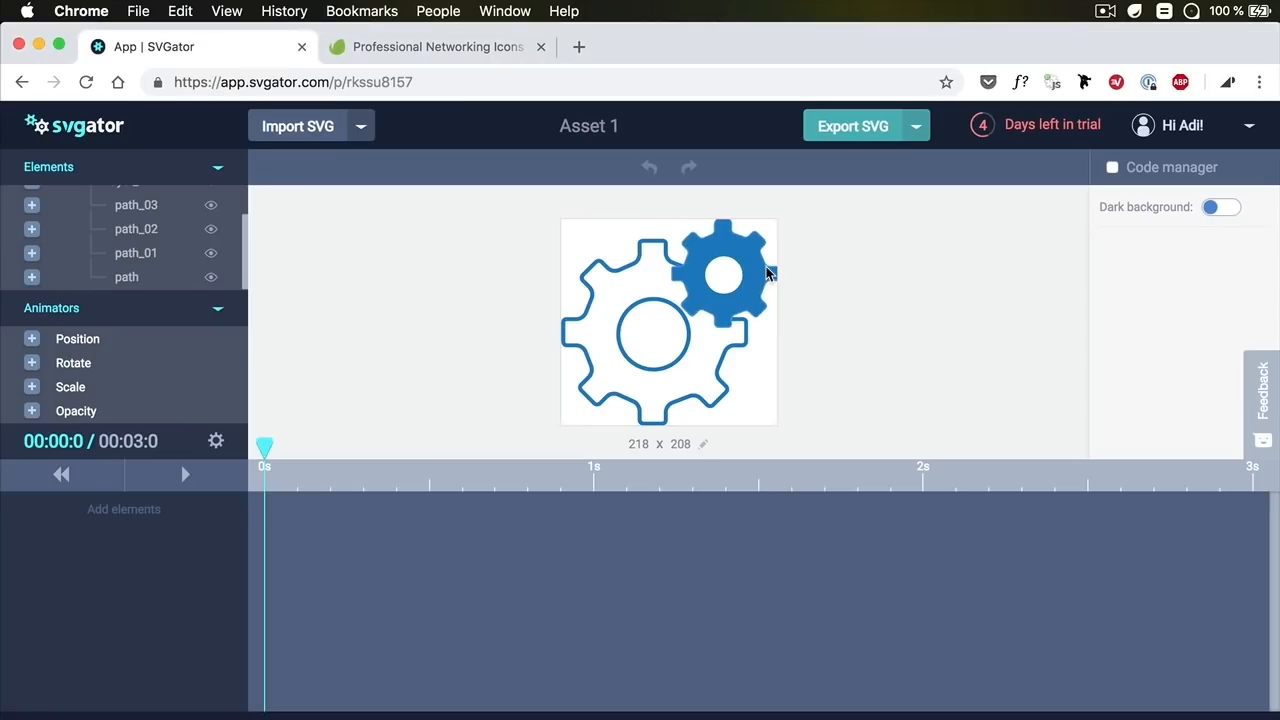
scroll(160, 218, "up", 2)
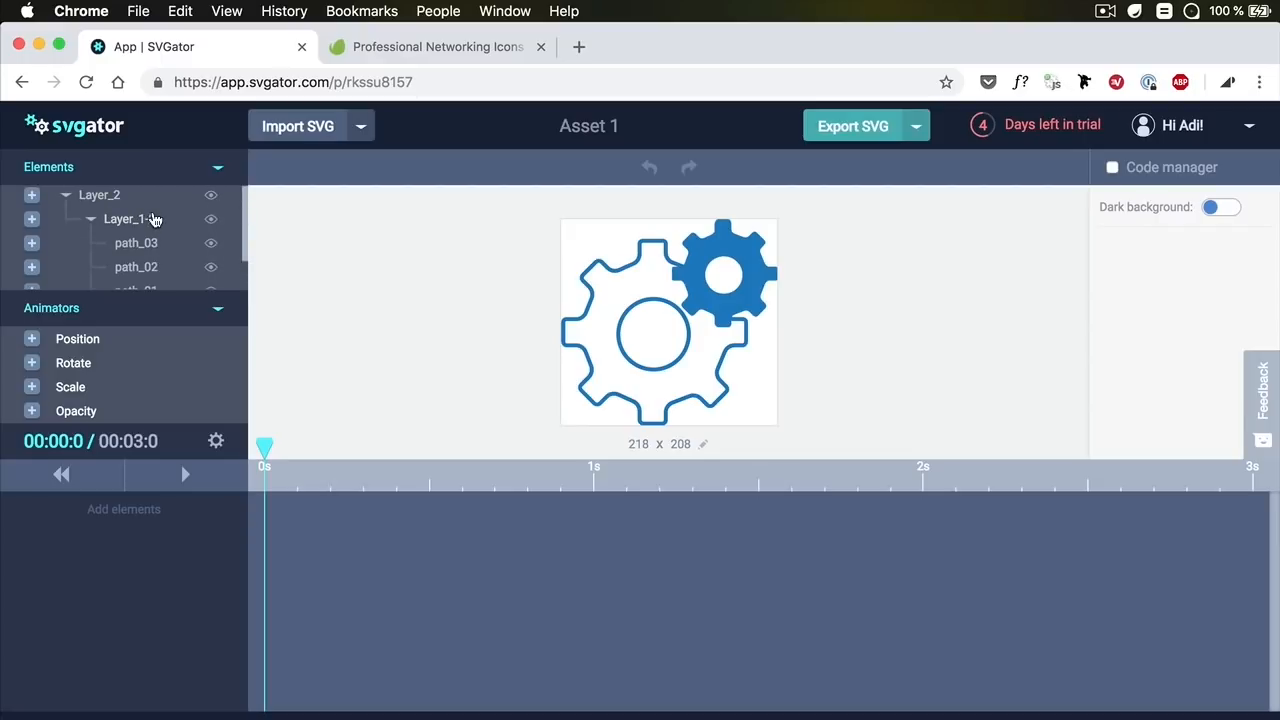
- Select Layer_1-2, path_03, path_02 and the large outlined gear to identify which shape each element represents
left_click(150, 220)
left_click(143, 251)
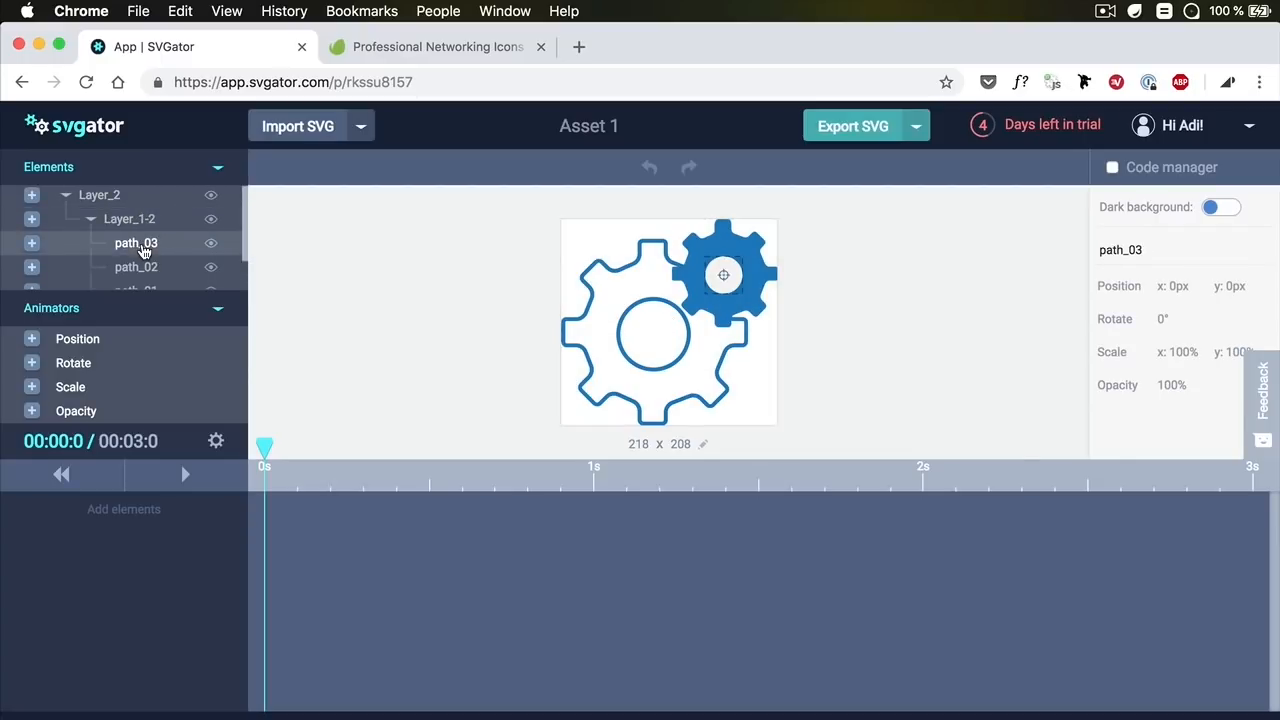
left_click(142, 268)
left_click(142, 246)
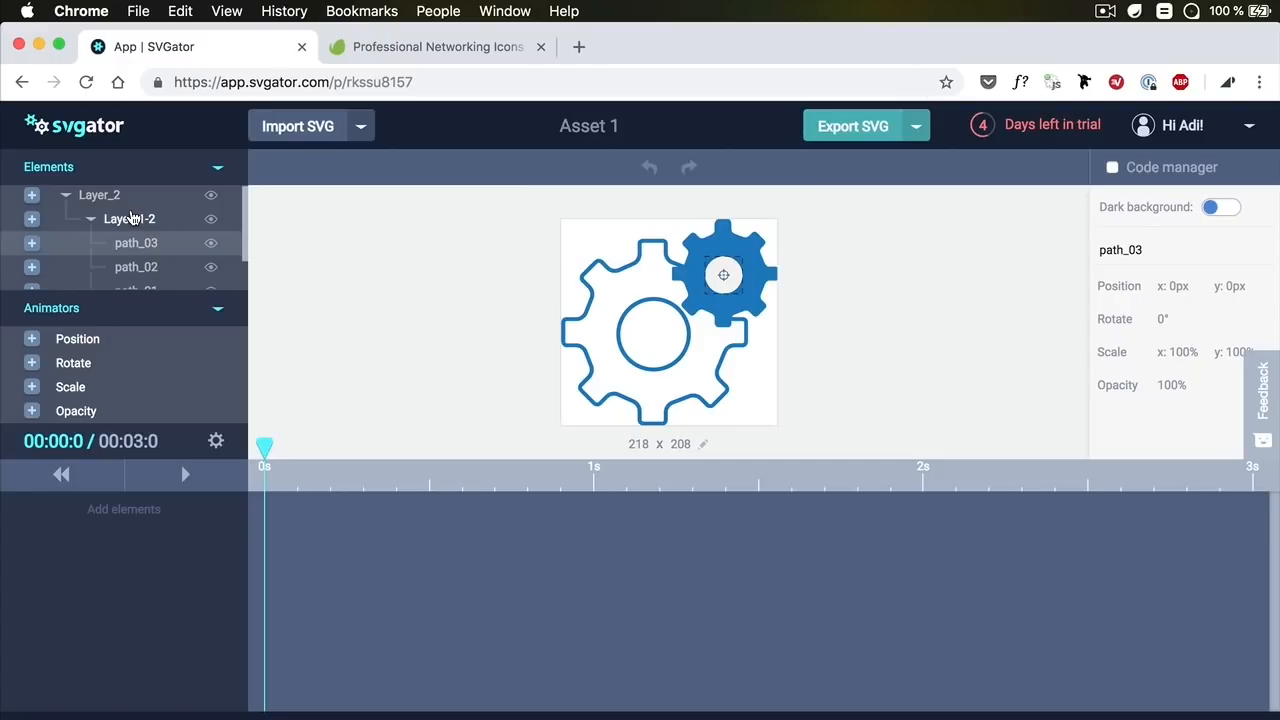
left_click(657, 304)
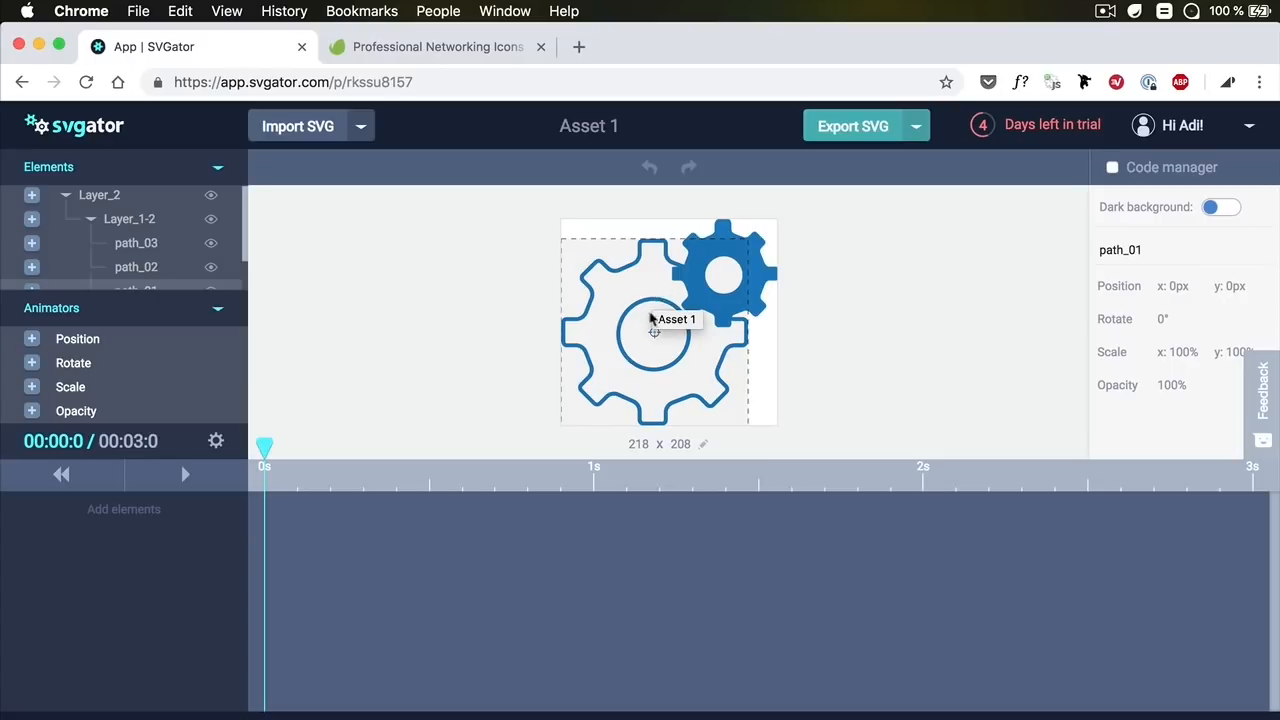
- Toggle the visibility of Layer_1-2, path_03, path_02 and path_01 to check which part of the gears each one controls
left_click(211, 221)
left_click(213, 222)
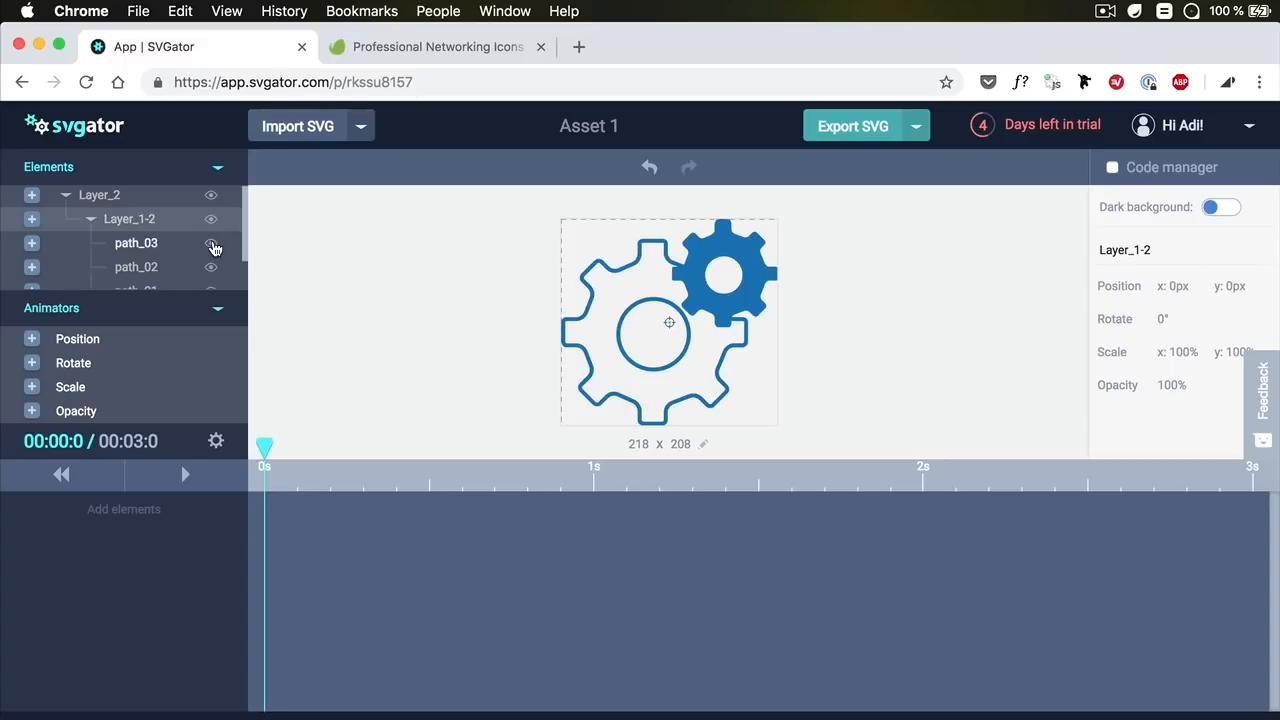
left_click(212, 246)
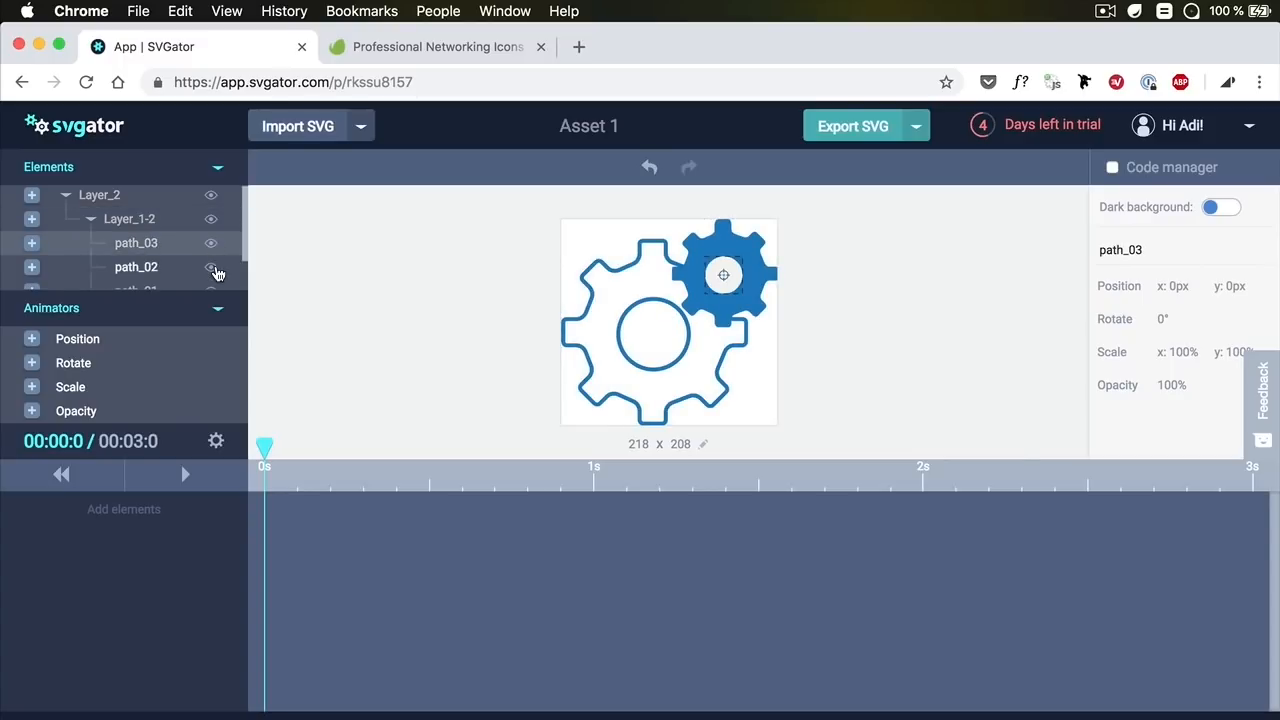
left_click(215, 270)
left_click(213, 269)
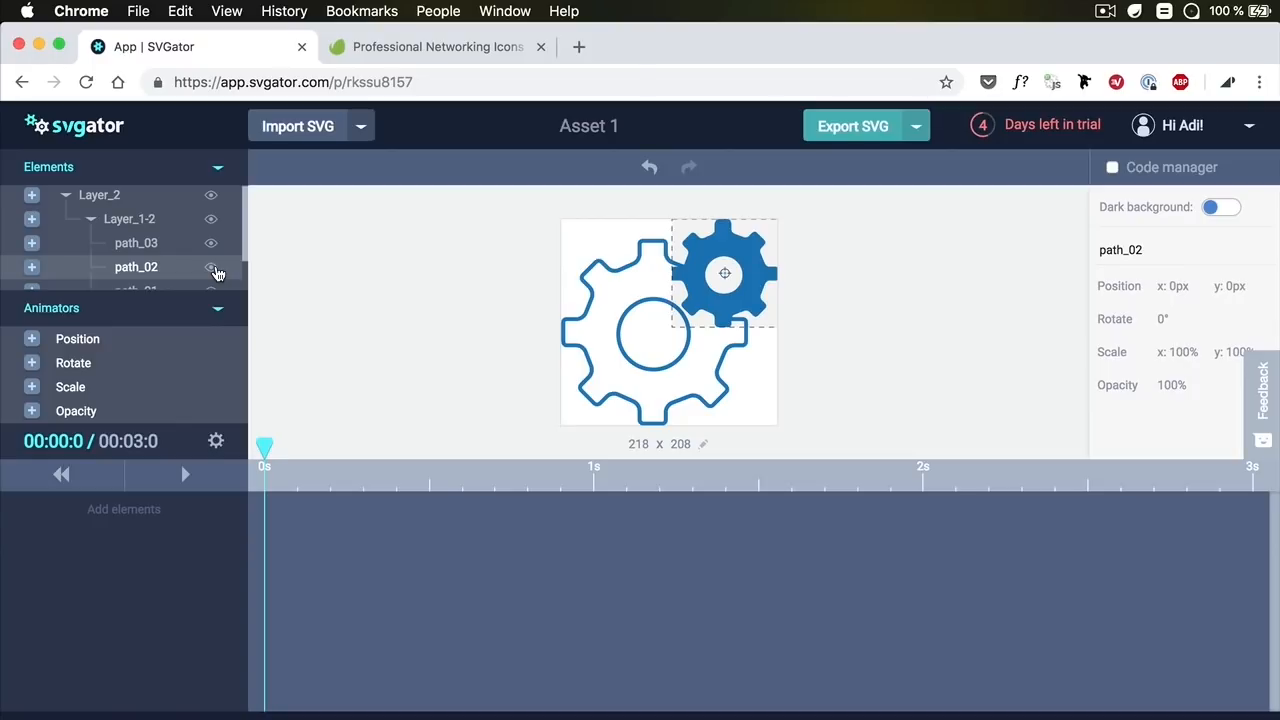
scroll(191, 246, "down", 3)
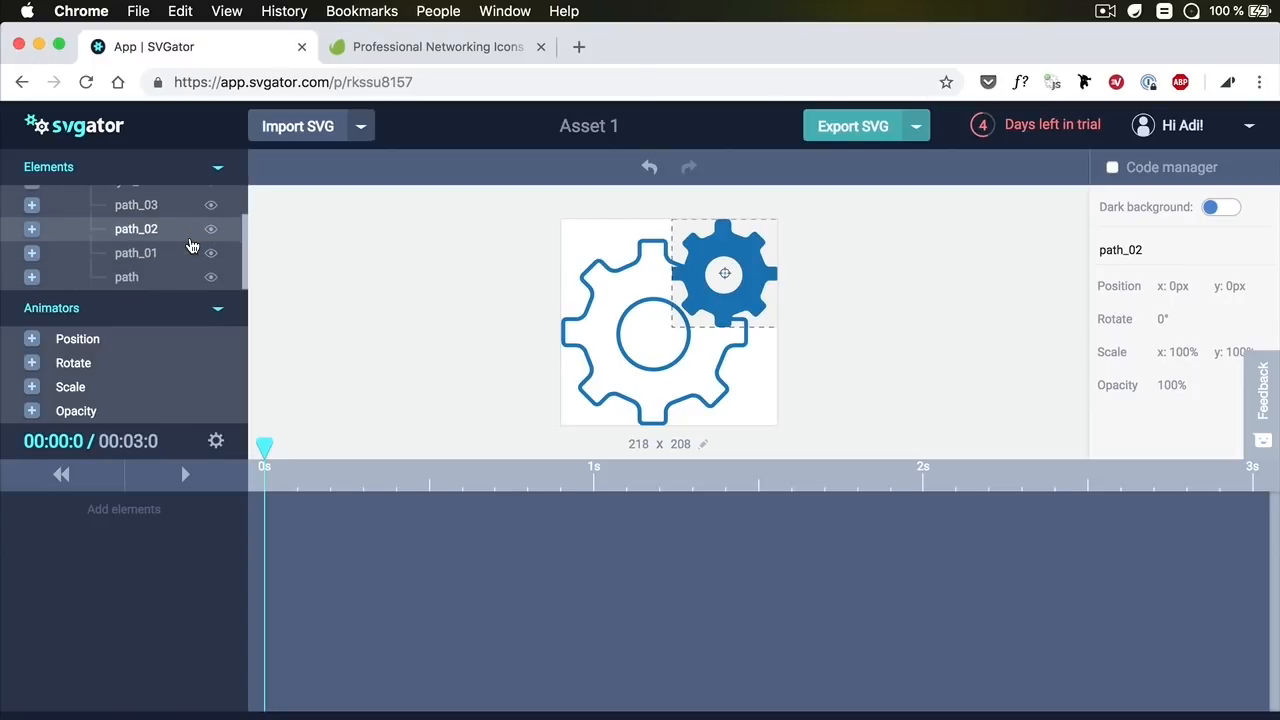
left_click(213, 255)
left_click(213, 255)
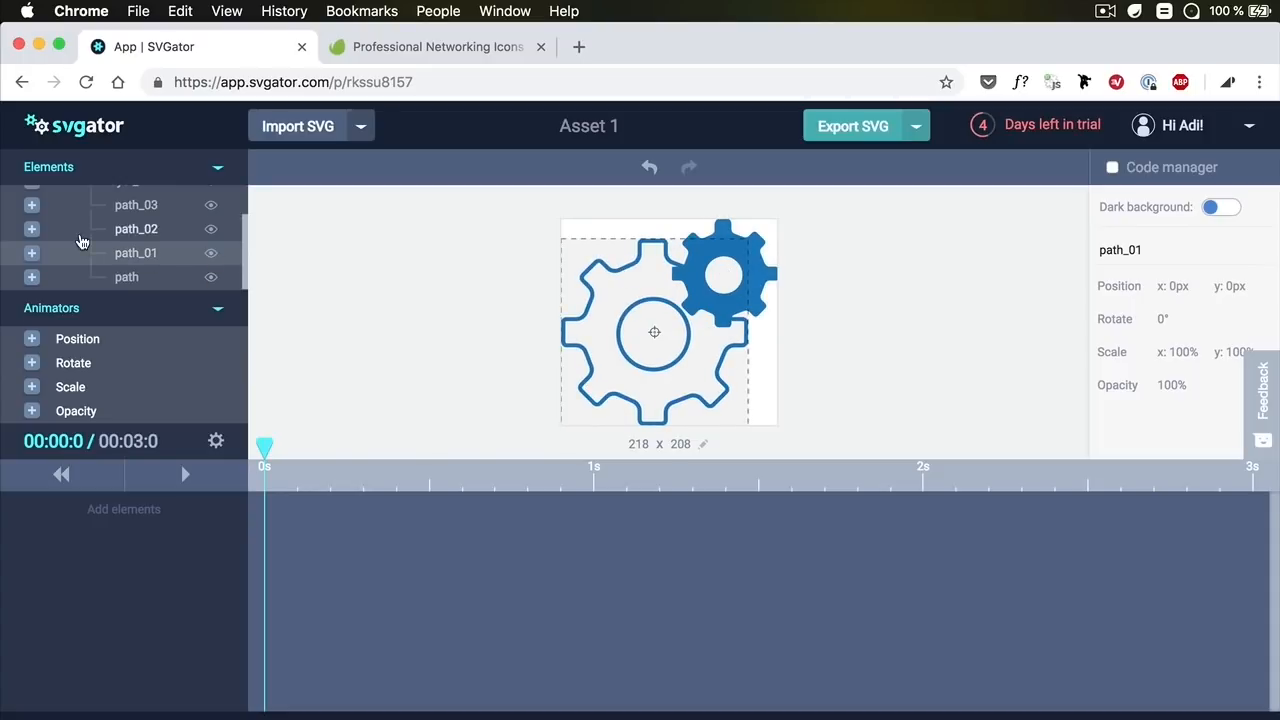
- Add path_01 to the timeline with a Rotate animator and place rotation keyframes at 0 and 3 seconds
left_click(32, 254)
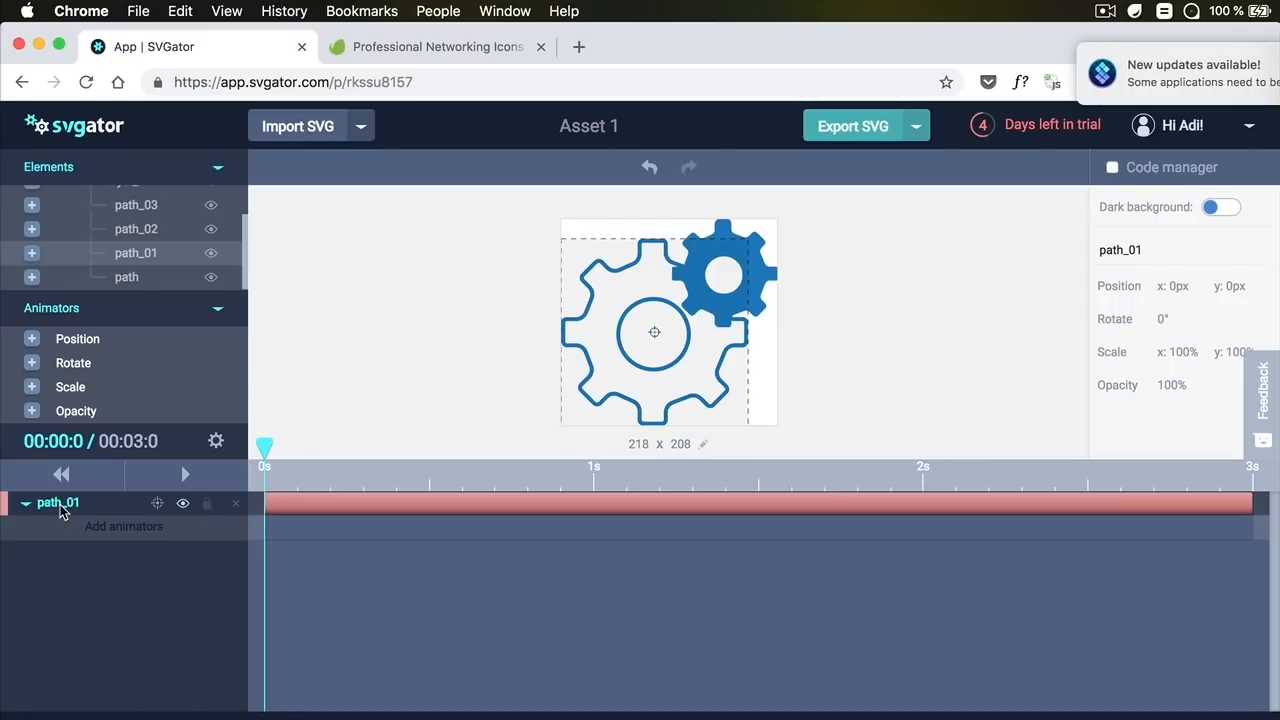
left_click(32, 363)
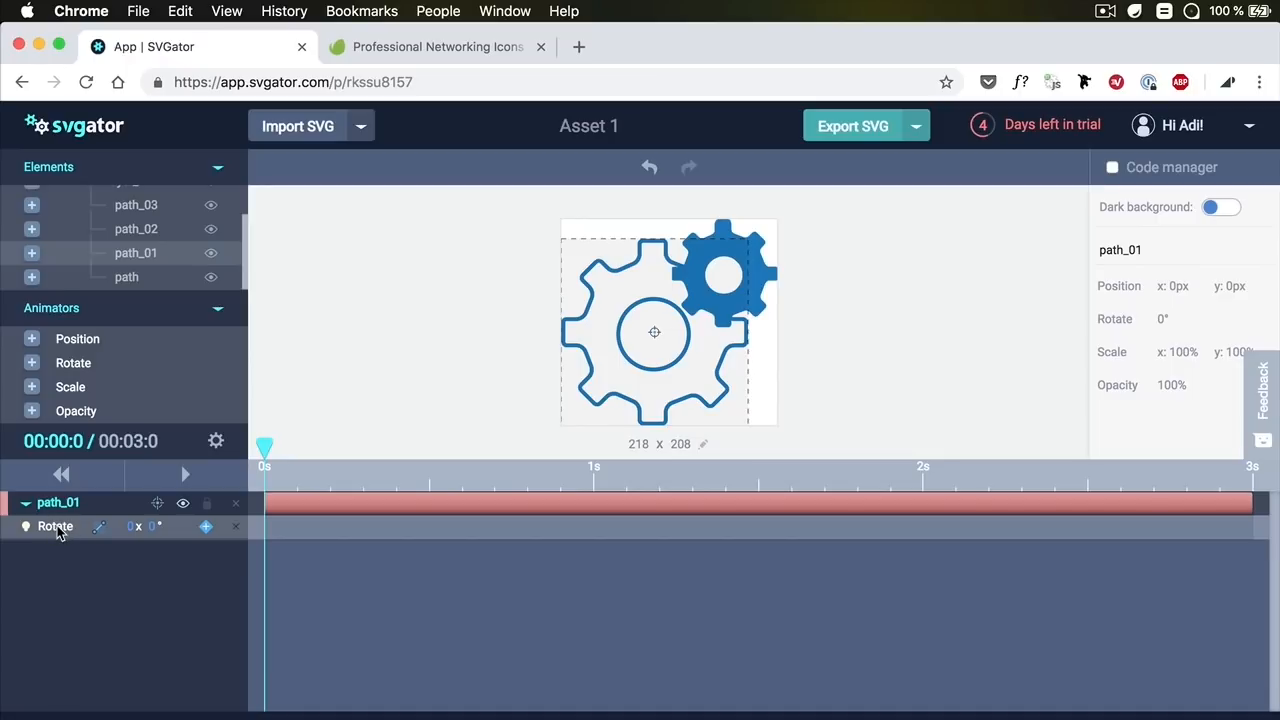
left_click(100, 530)
left_click_drag(264, 447, 1255, 470)
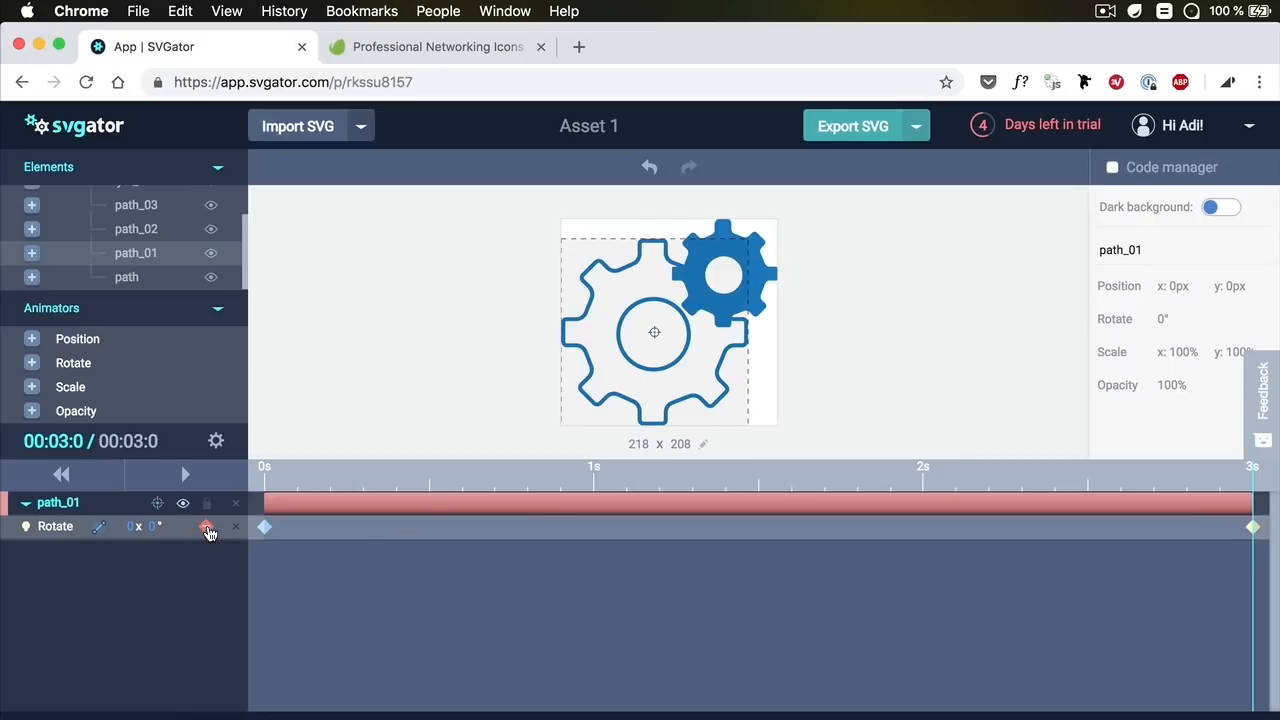
- Set path_01's rotation at the 3-second keyframe to 1 x 0° and preview the large gear's spin
left_click(132, 527)
type("1")
key("Return")
left_click(137, 530)
type("2")
key("Return")
left_click(133, 530)
type("1")
key("Return")
left_click(137, 530)
type("0")
key("Return")
left_click(145, 528)
type("1")
key("Return")
left_click(188, 476)
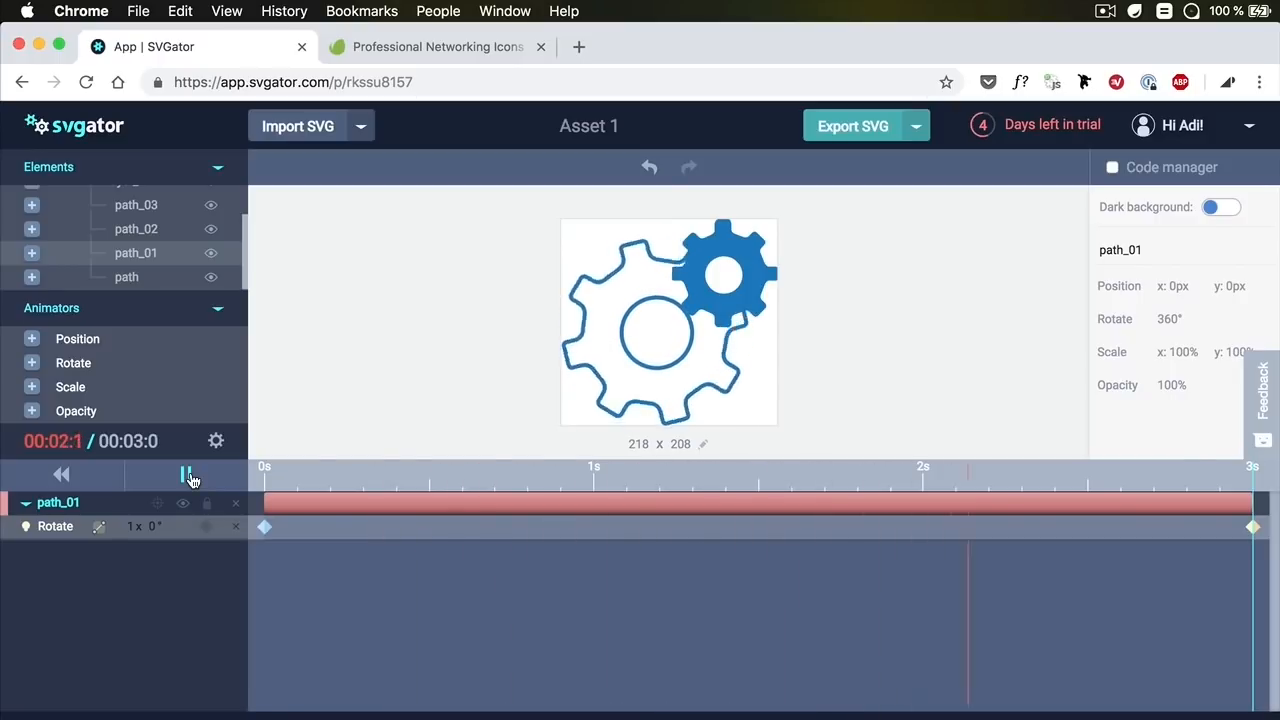
left_click(193, 483)
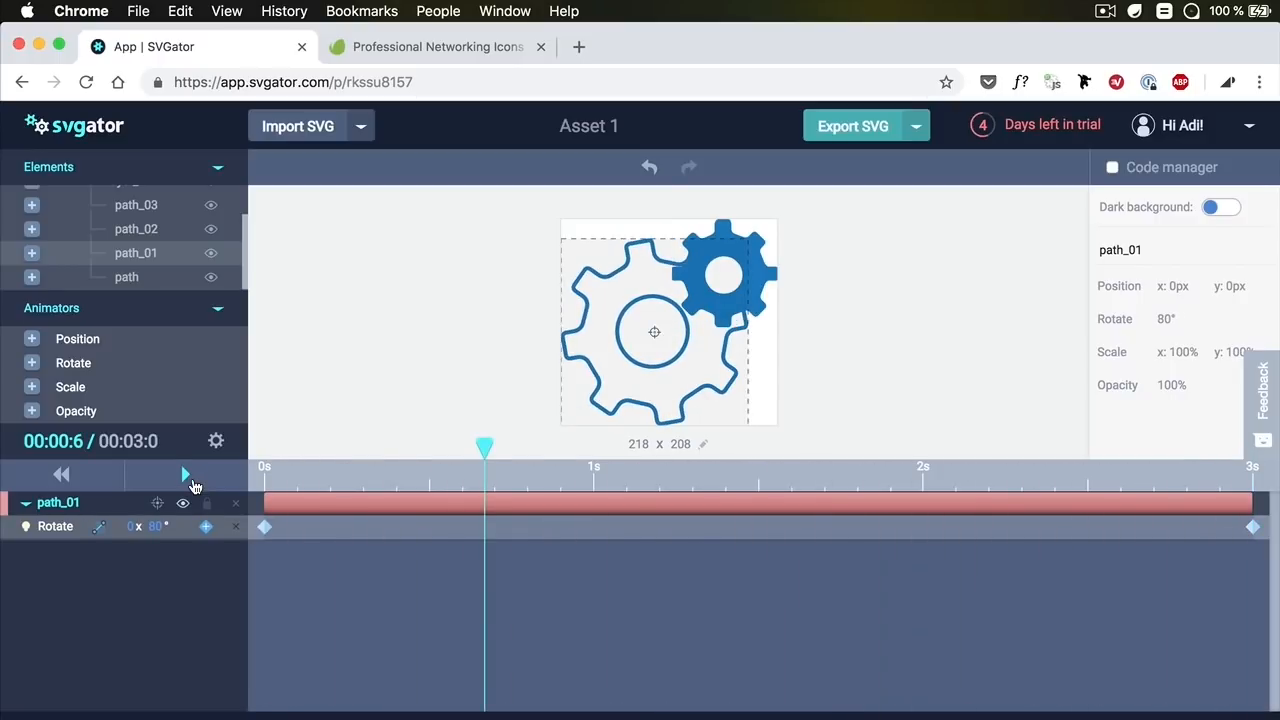
- Add path_02, the small solid gear, to the timeline with a Rotate animator and keyframes at 1 and 3 seconds
left_click(757, 272)
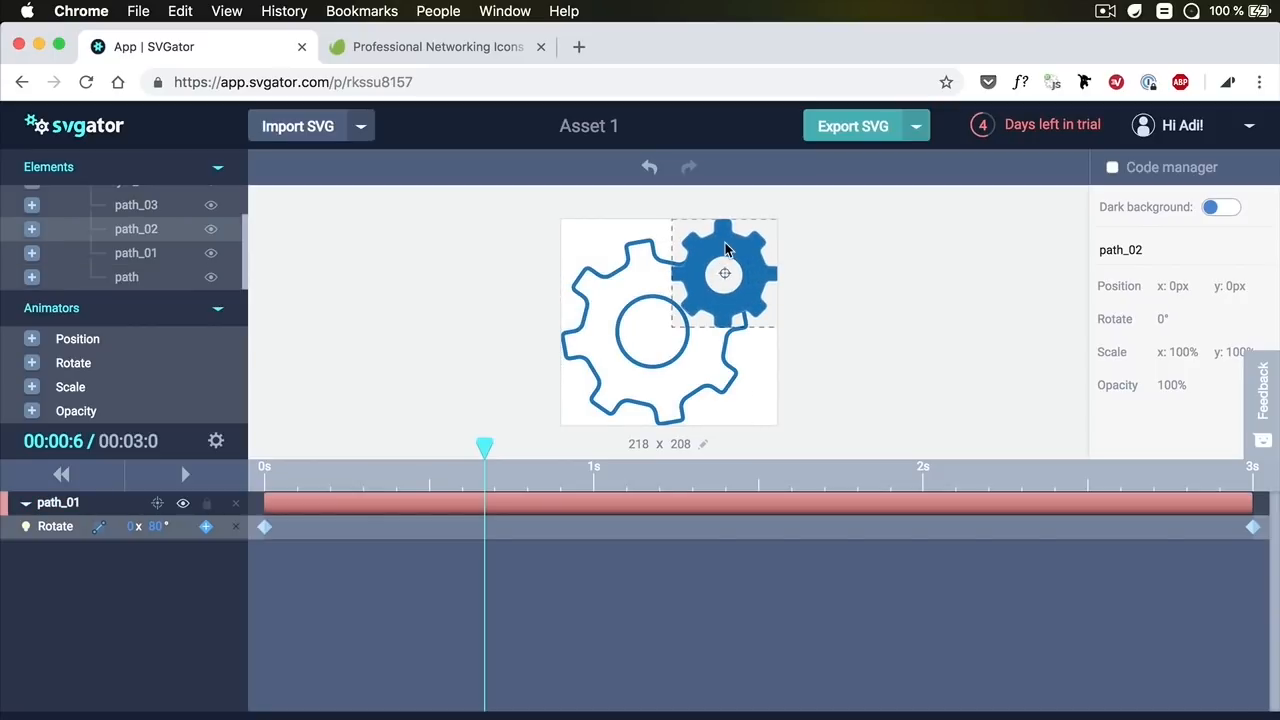
left_click(33, 230)
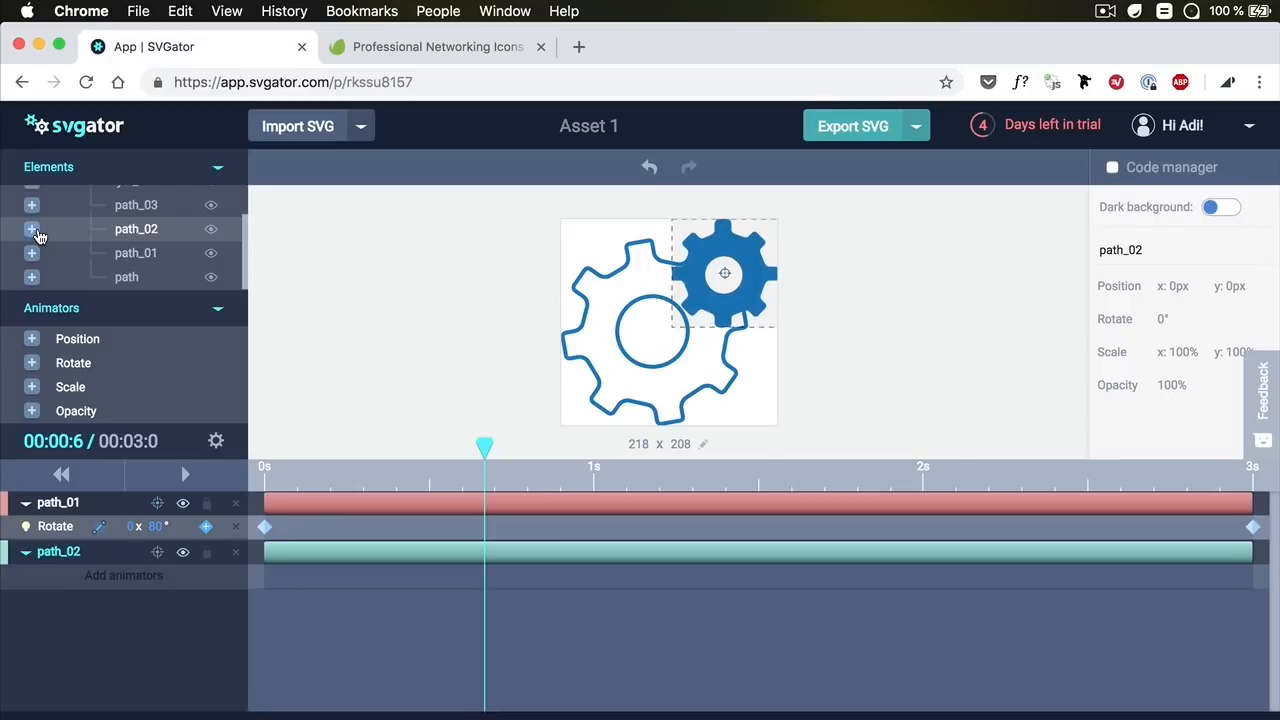
left_click(32, 364)
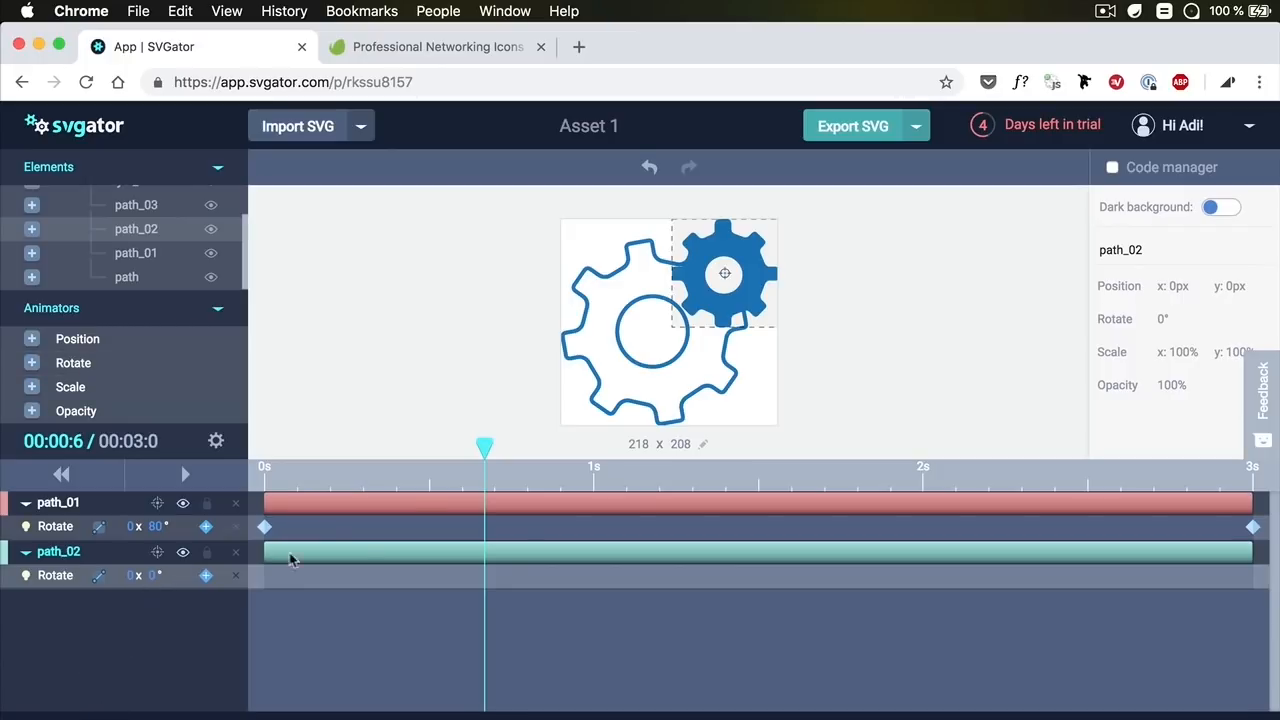
left_click_drag(485, 447, 594, 453)
left_click(206, 577)
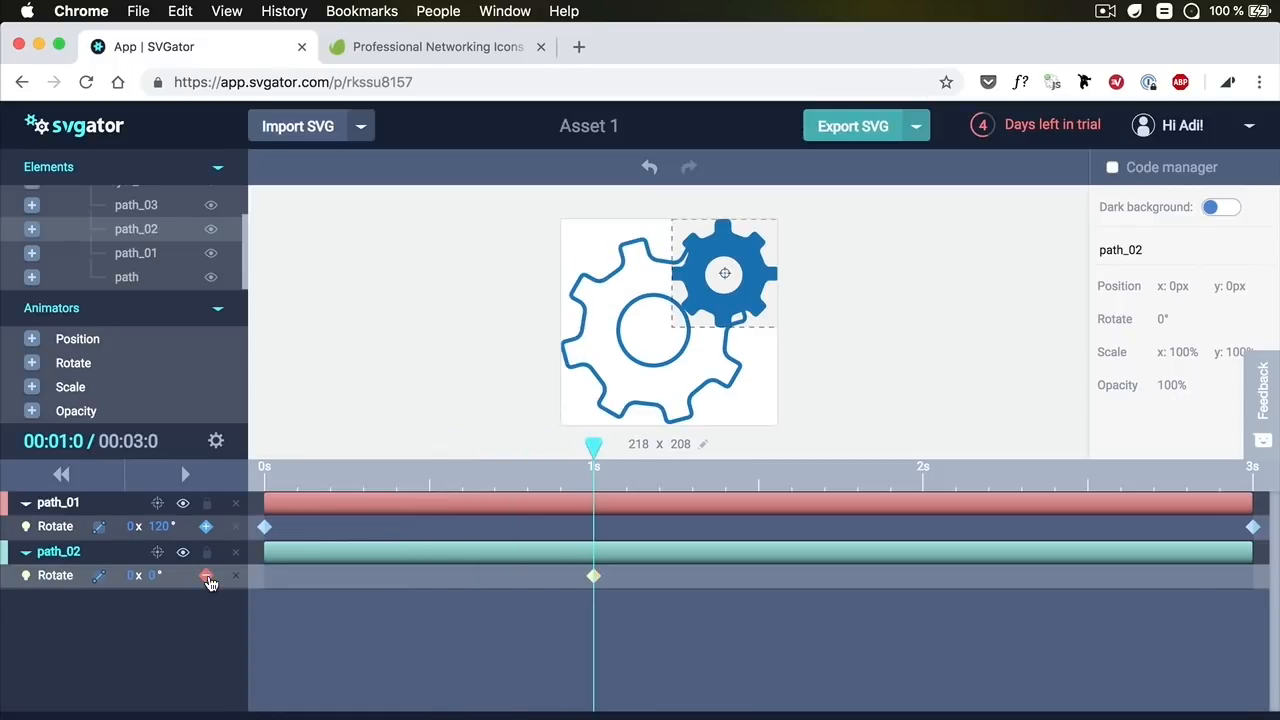
left_click(1252, 472)
left_click(206, 575)
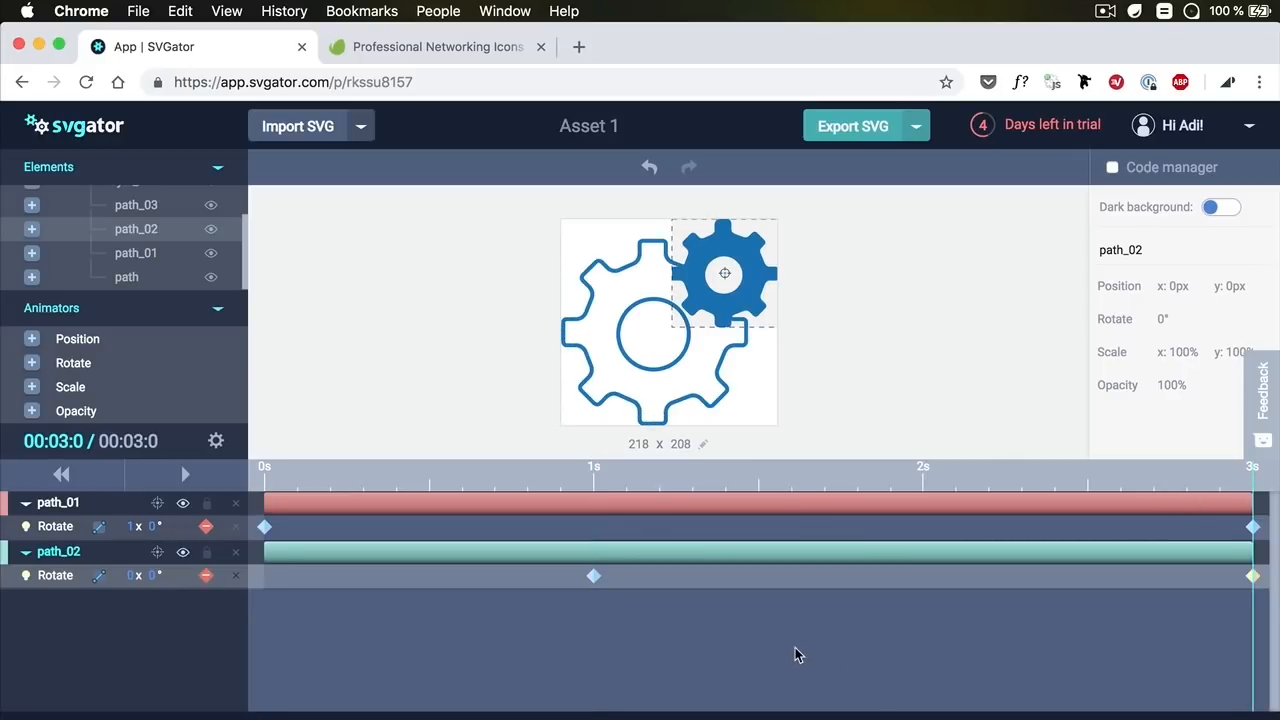
- Try a 90° rotation on path_02's 3-second keyframe and preview the animation from the start
left_click(155, 577)
type("90")
key("Return")
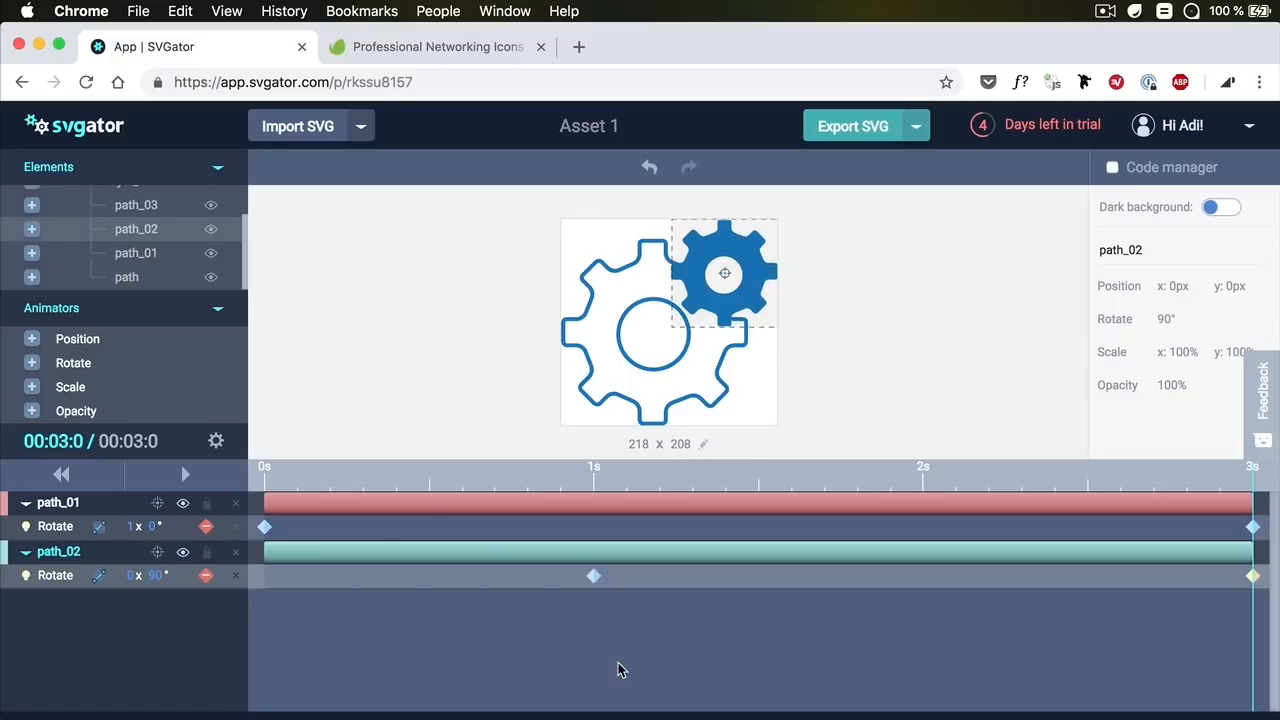
left_click(70, 479)
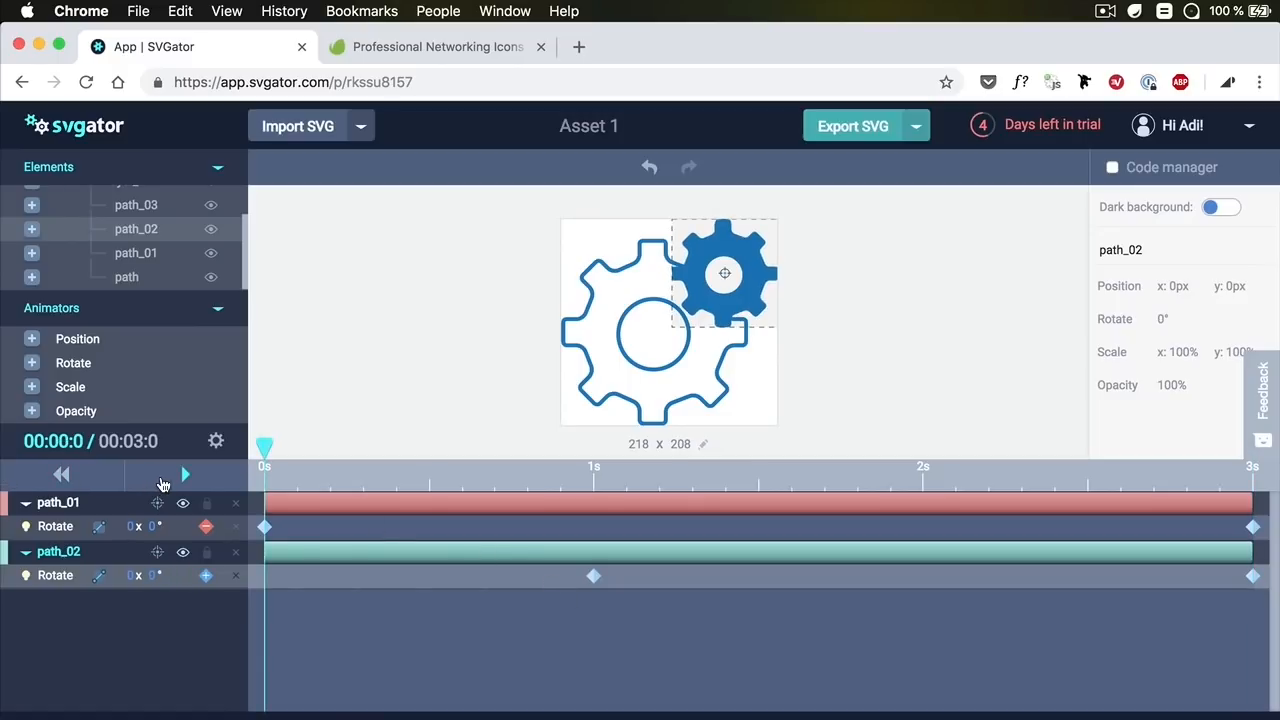
left_click(205, 482)
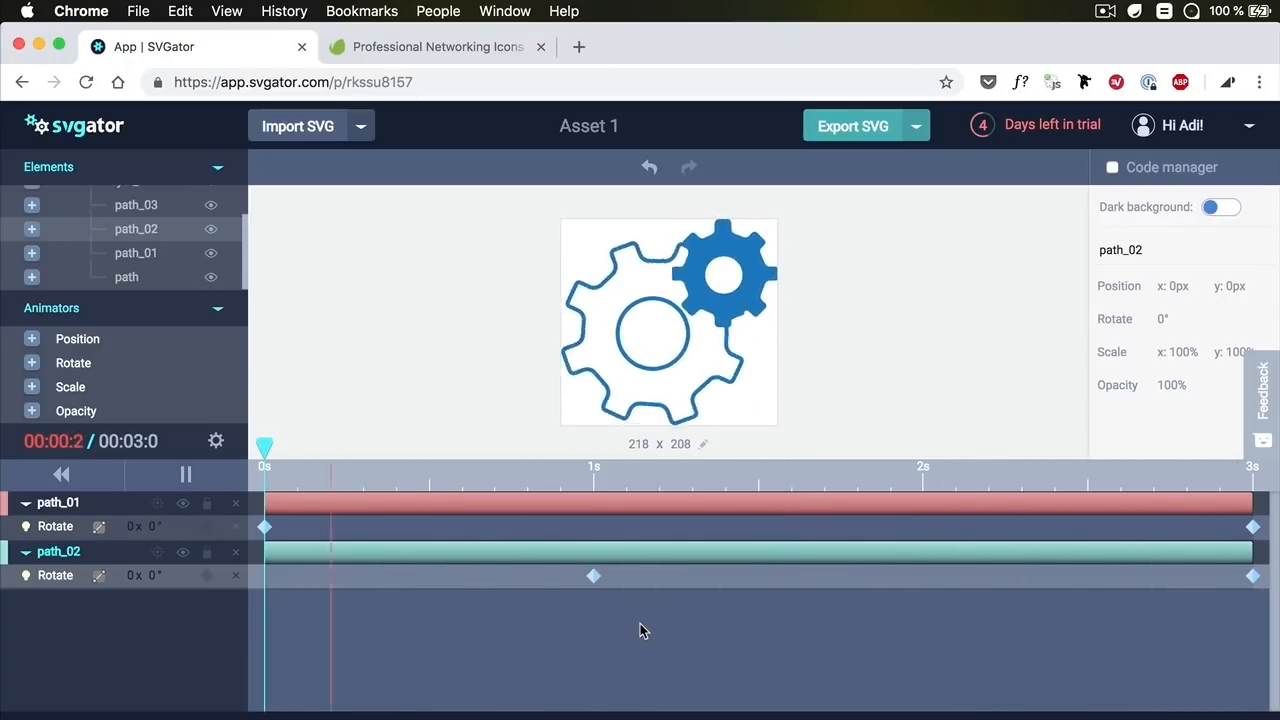
left_click(174, 480)
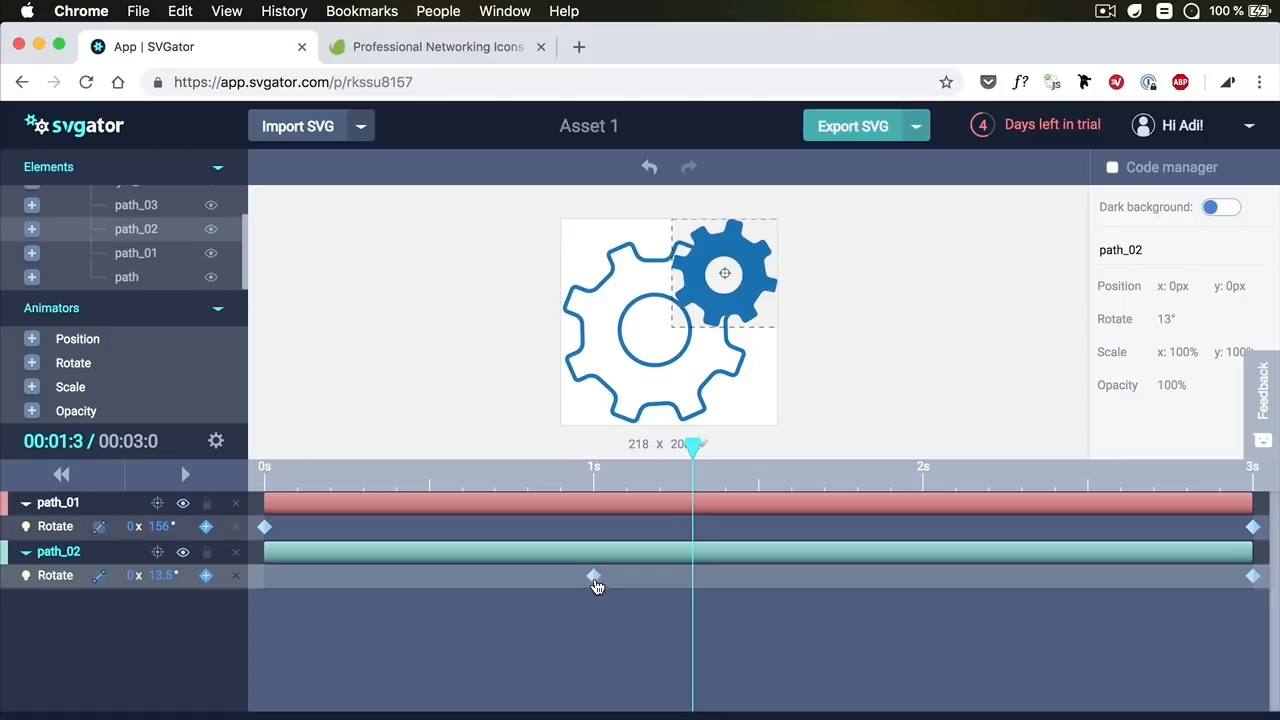
- Shift path_02's first rotation keyframe to 0 seconds and set its 3-second keyframe to 1 x 0°
left_click_drag(590, 583, 261, 578)
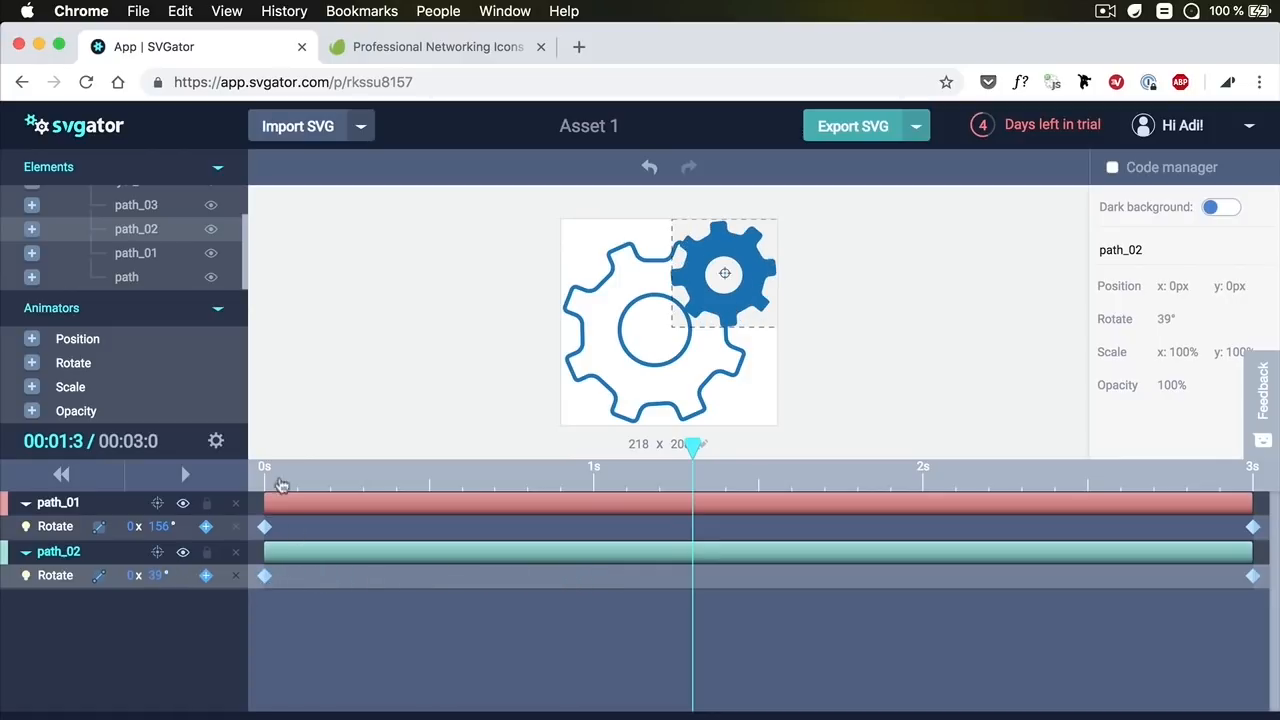
left_click(1253, 575)
left_click(137, 576)
type("1")
key("Return")
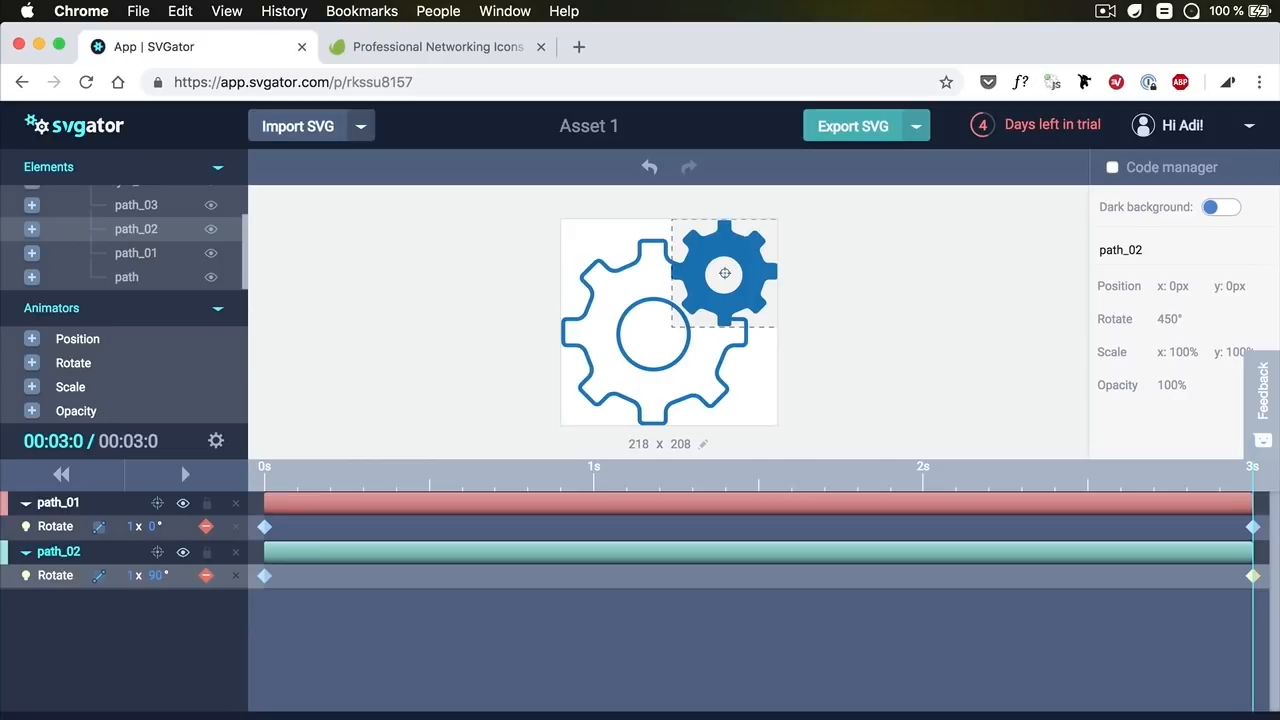
left_click(168, 577)
type("0")
key("Return")
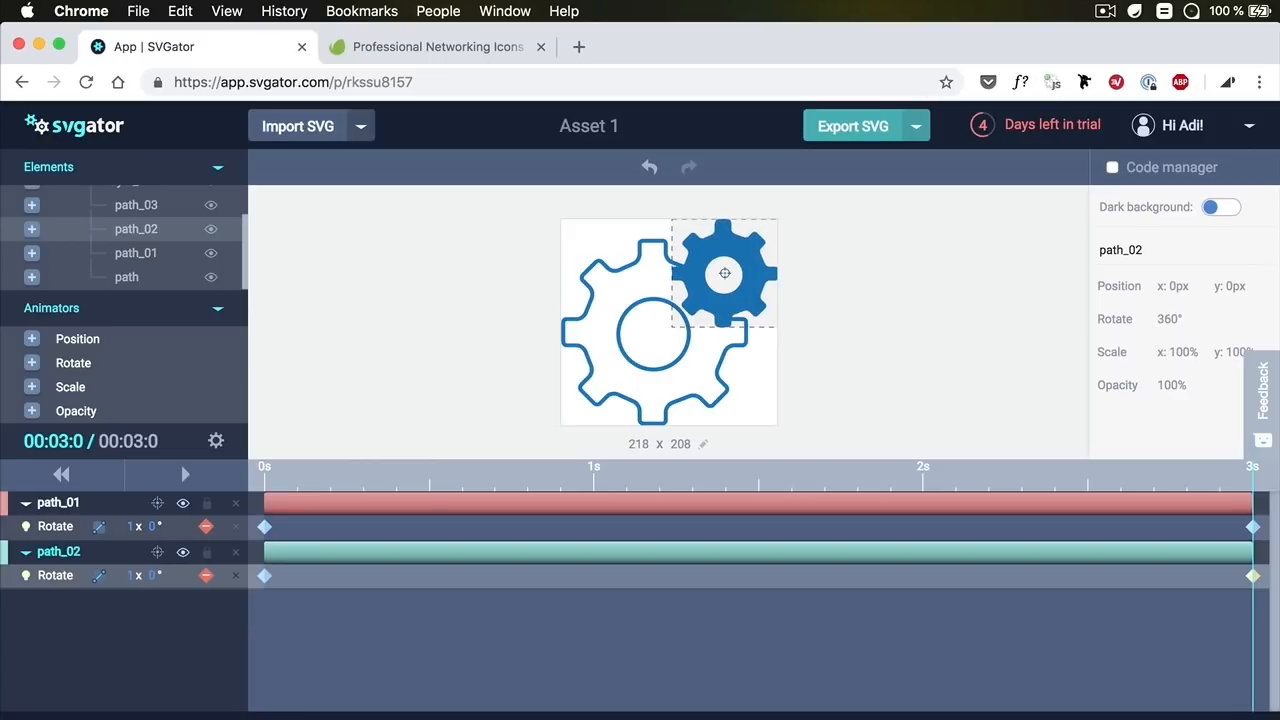
- Reverse path_02's spin by setting its end keyframe to -1 full turn, and preview both gears from the start
left_click(137, 576)
type("-1")
key("Return")
left_click(62, 476)
left_click(180, 476)
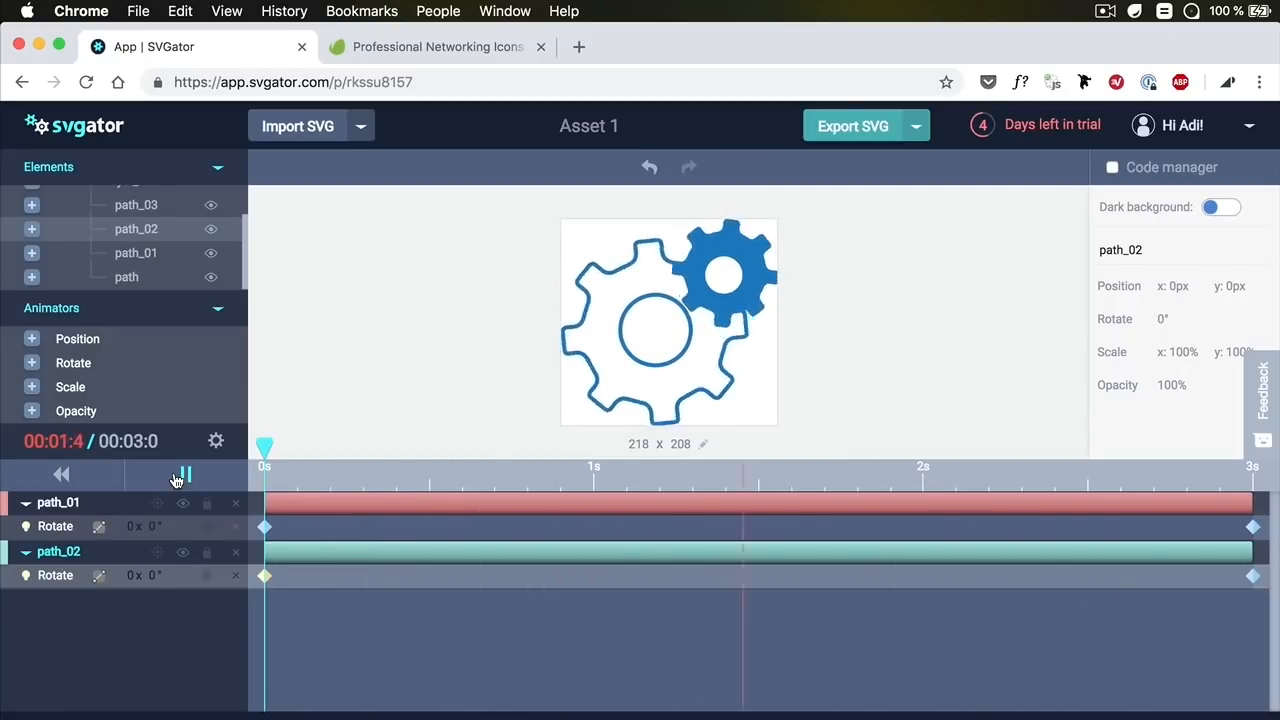
left_click(180, 477)
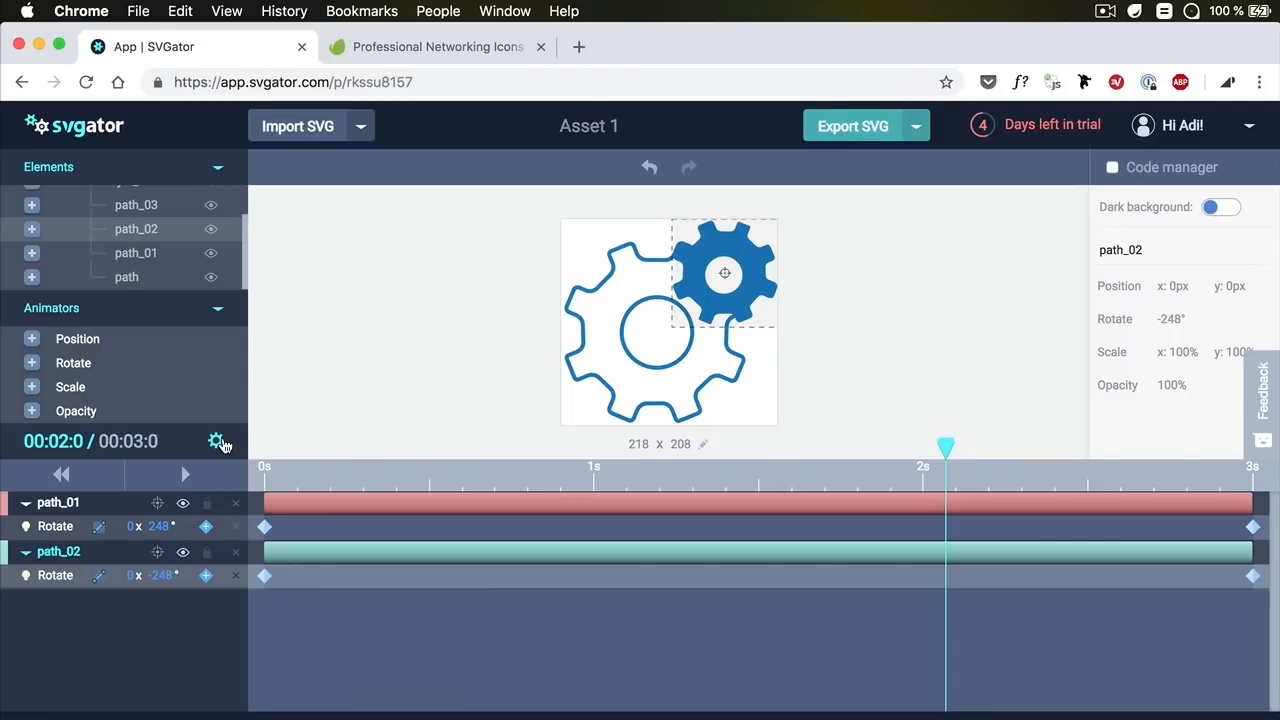
- Set the animation duration to 00:05:0 and make it loop
left_click(216, 442)
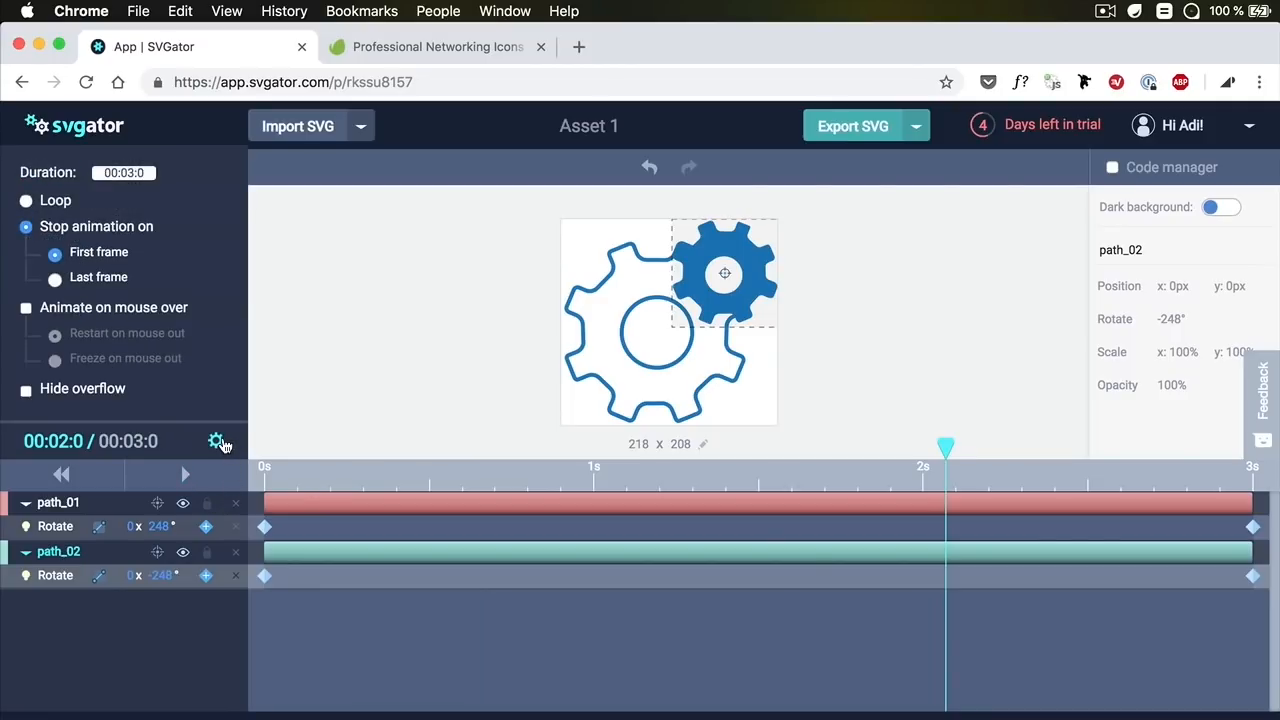
left_click(130, 173)
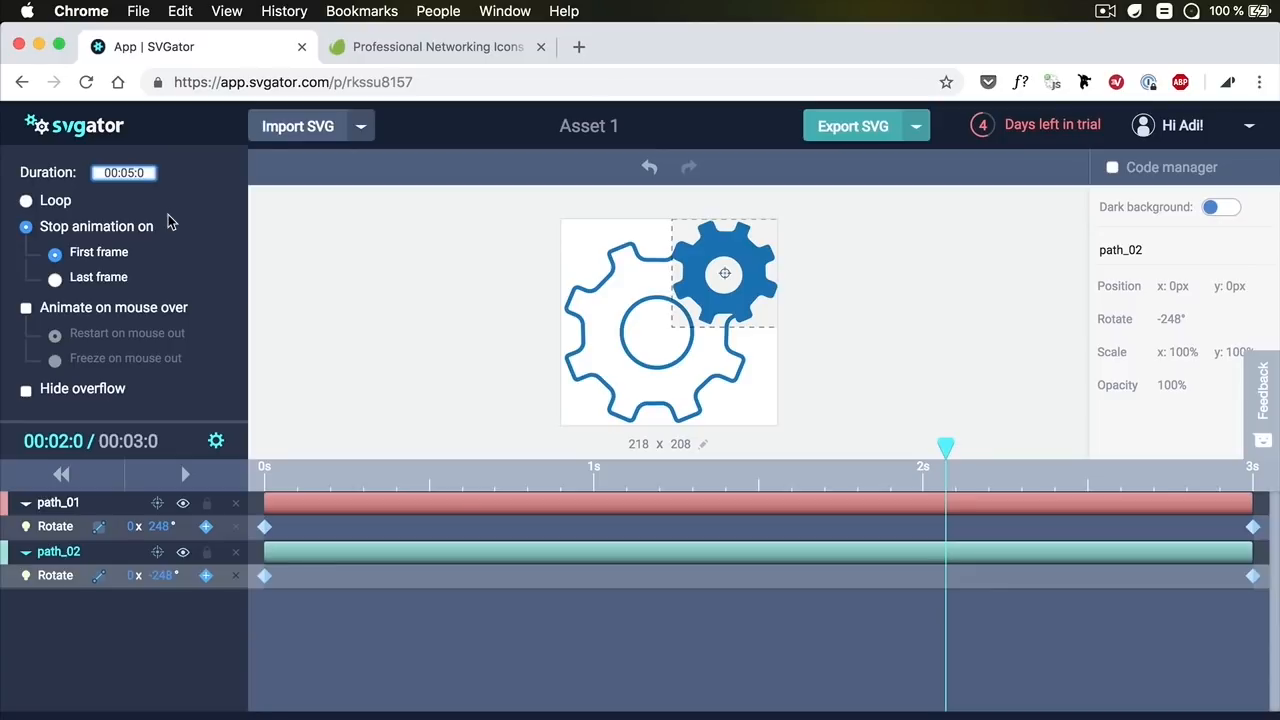
left_click(27, 202)
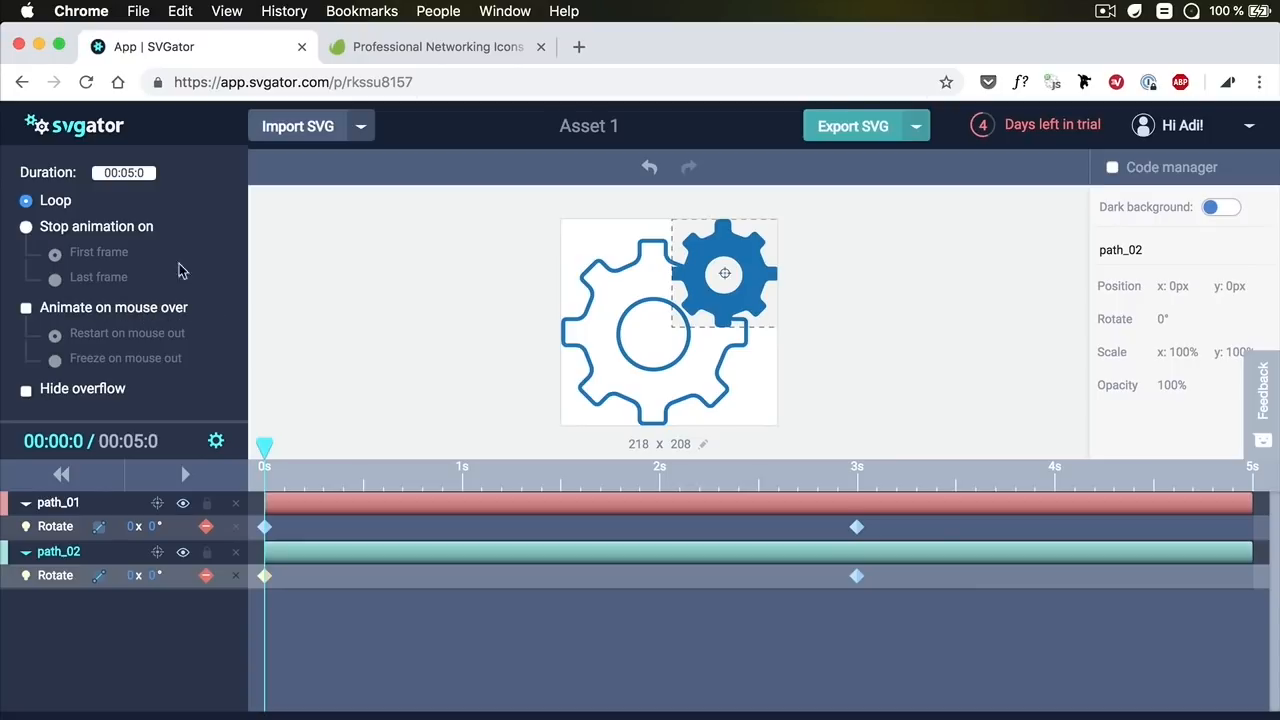
left_click(214, 442)
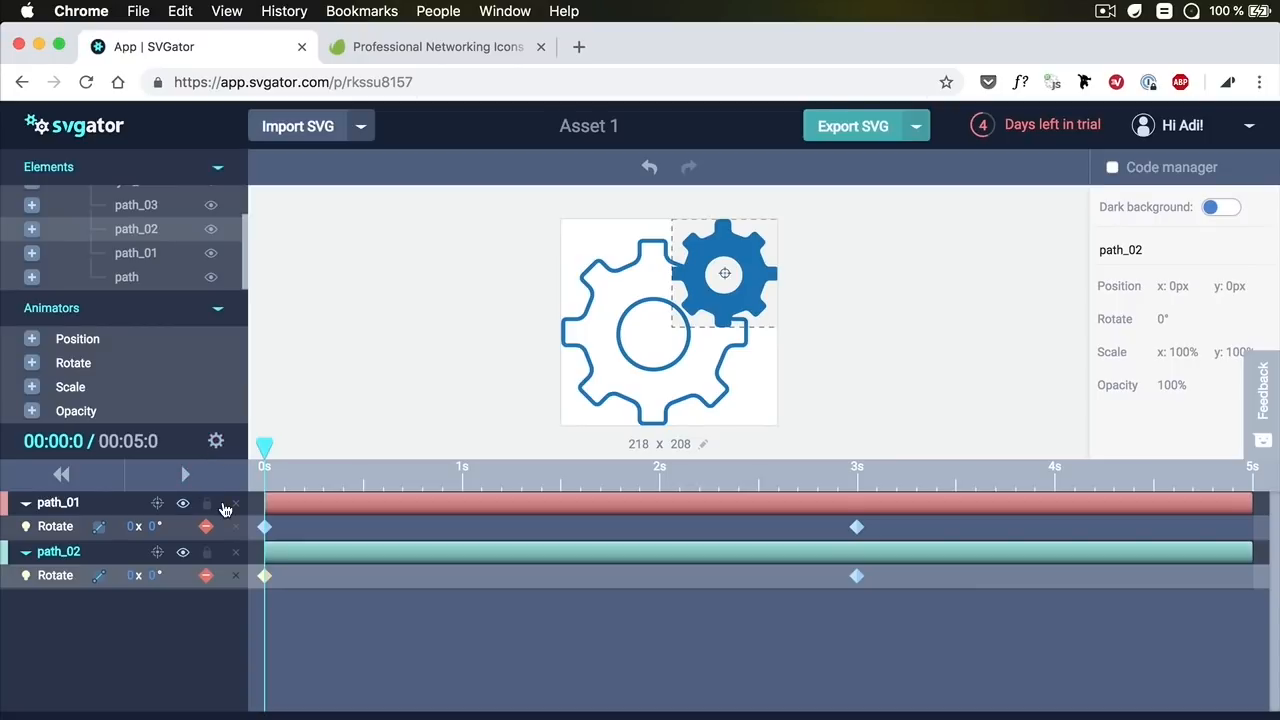
- Move the end rotation keyframes of path_01 and path_02 to the 5-second mark and save the project
left_click_drag(858, 530, 1257, 541)
left_click_drag(856, 576, 1259, 589)
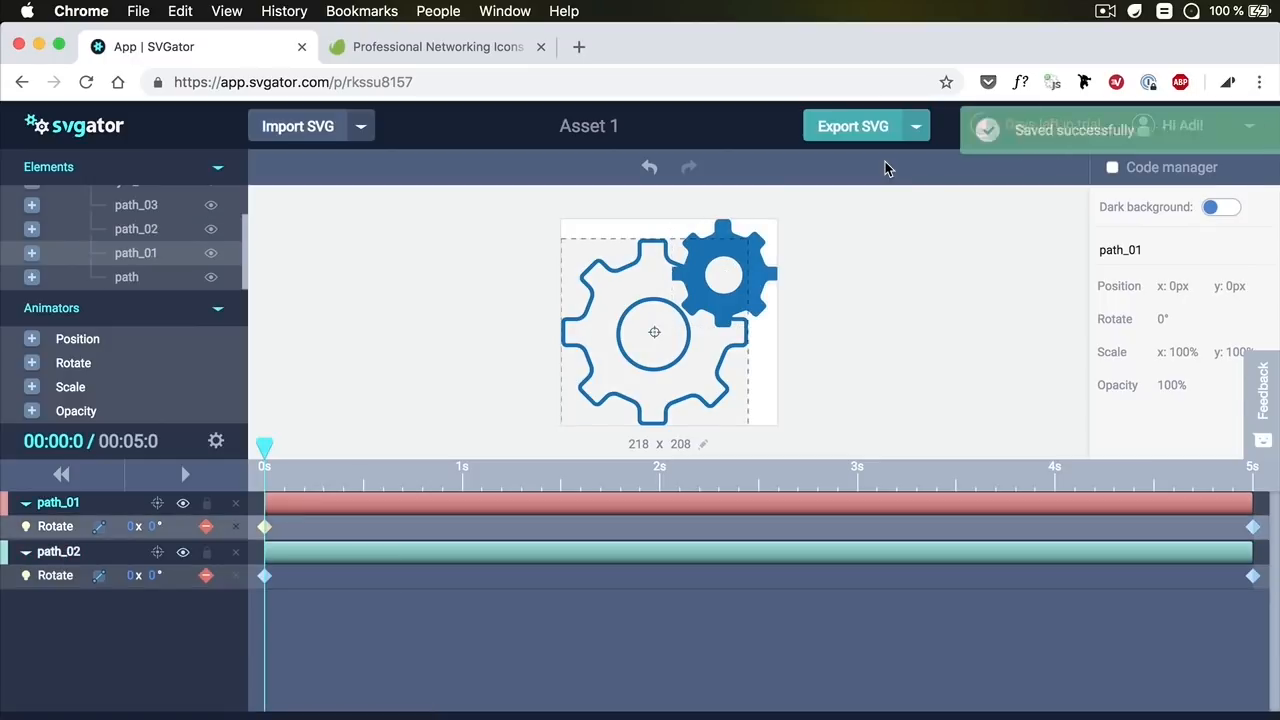
left_click(1247, 131)
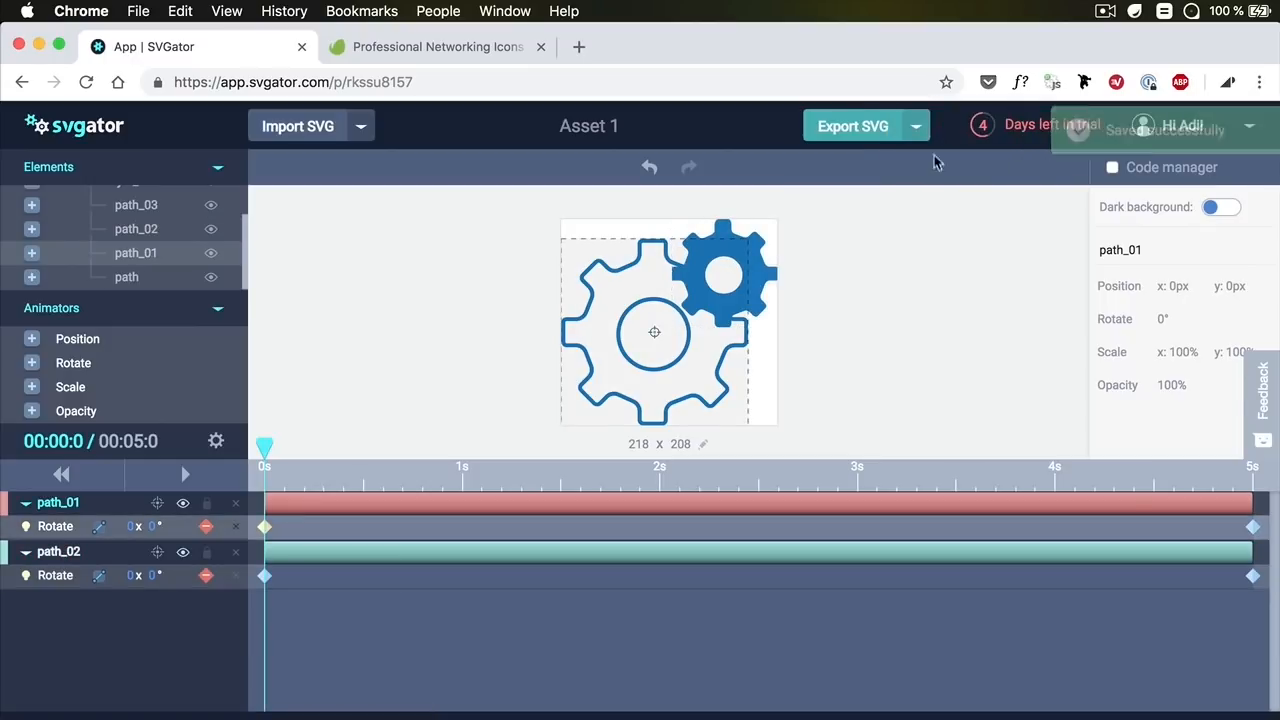
- Export the animation as spinning-cogs.svg and locate the exported file in the Air folder in Finder
left_click(870, 128)
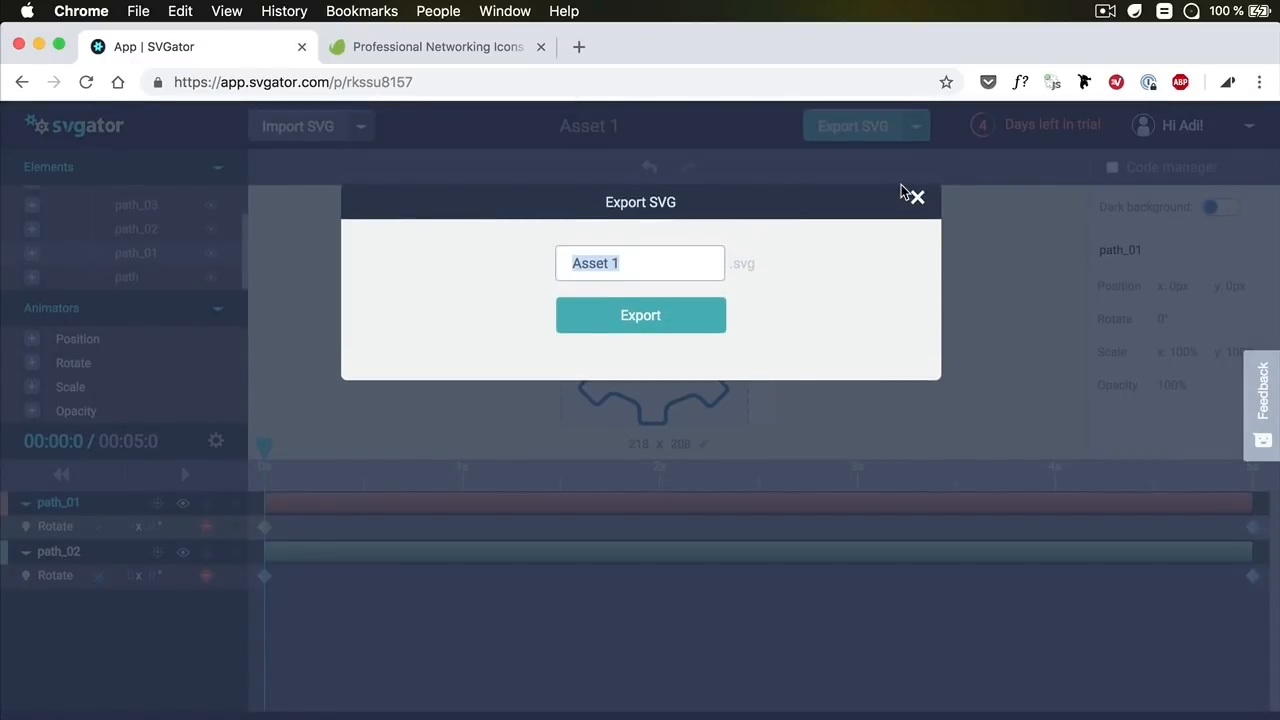
type("spinning-cogs")
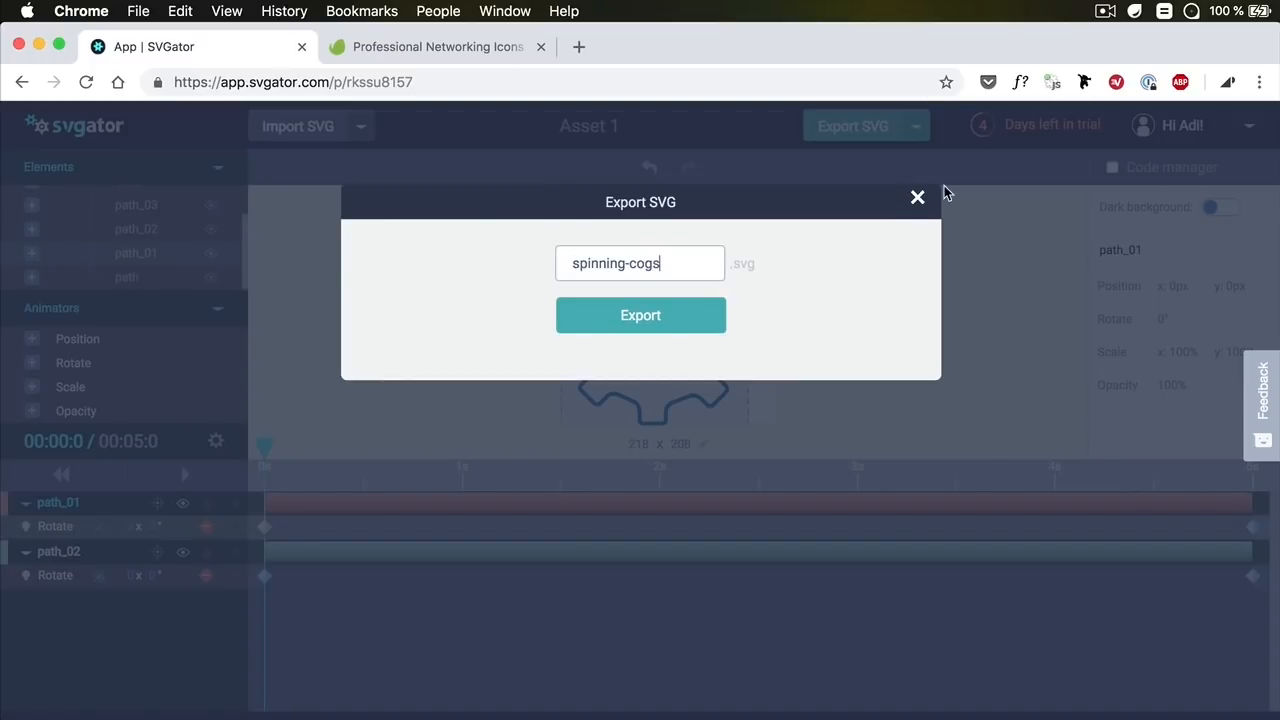
left_click(635, 325)
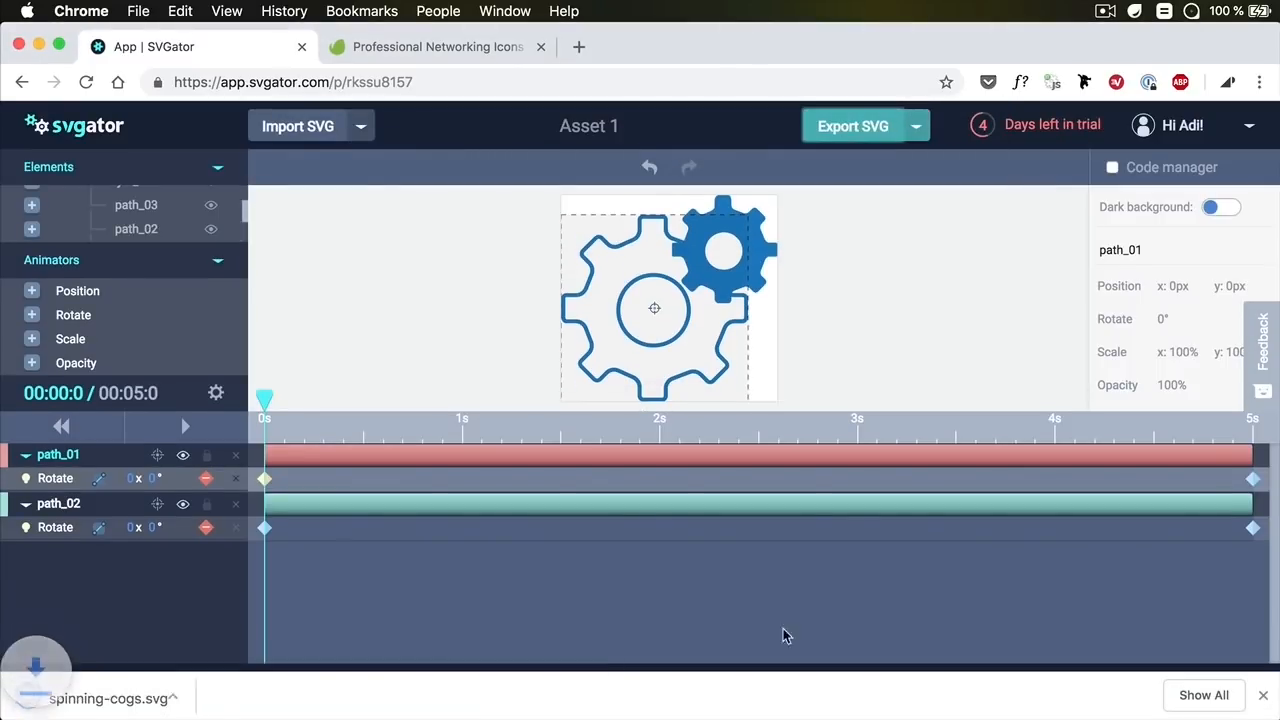
left_click(1263, 695)
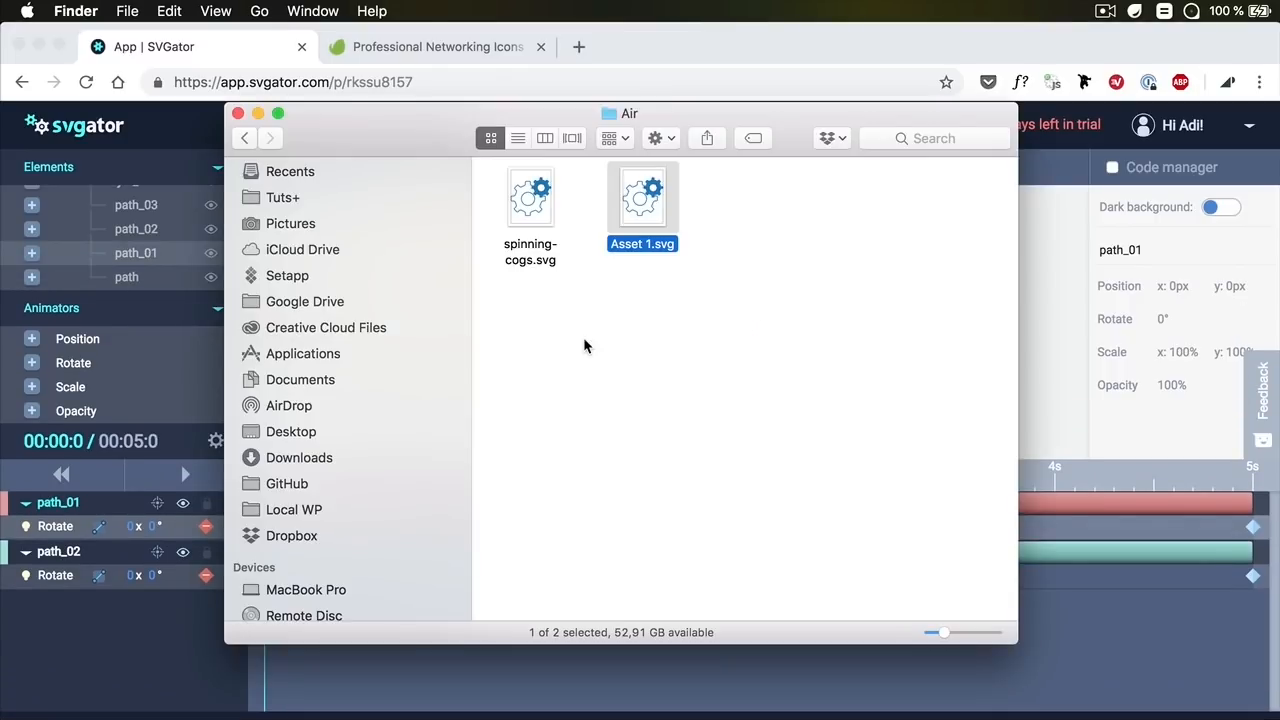
left_click(616, 318)
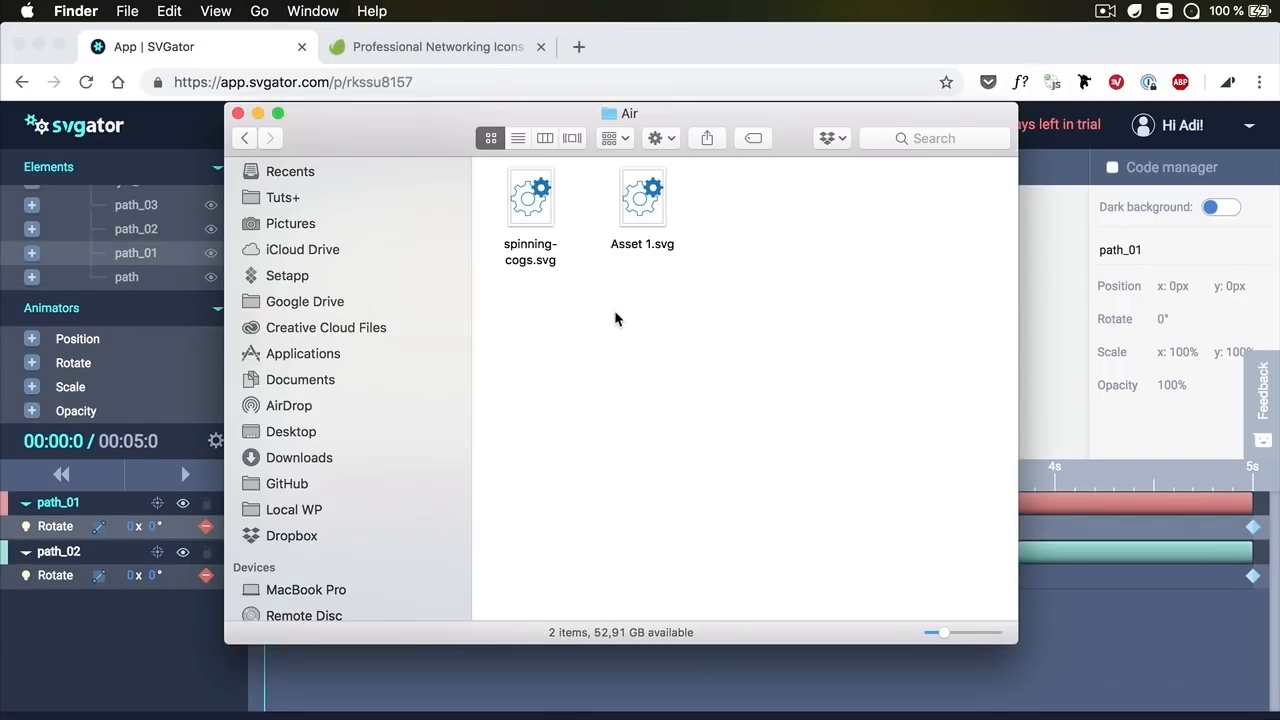
- Preview the exported spinning-cogs.svg from the Air folder and open it in the browser
left_click(536, 215)
key("space")
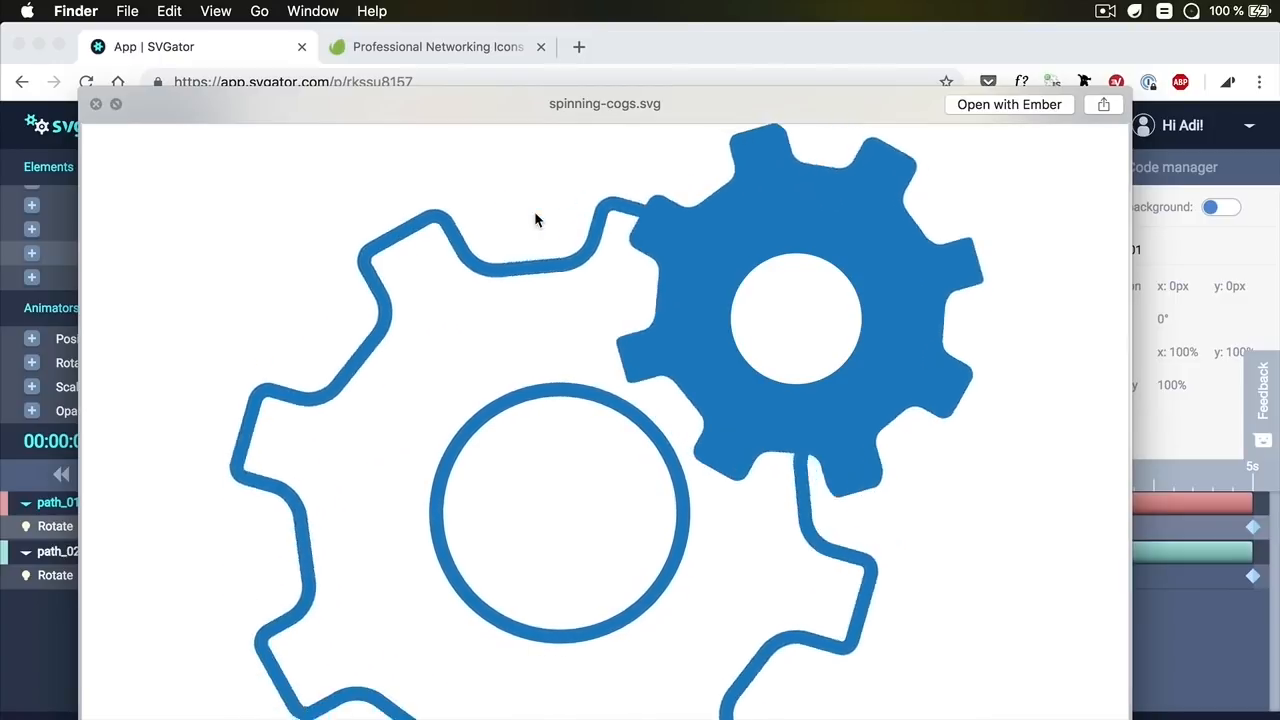
key("space")
left_click_drag(550, 235, 580, 65)
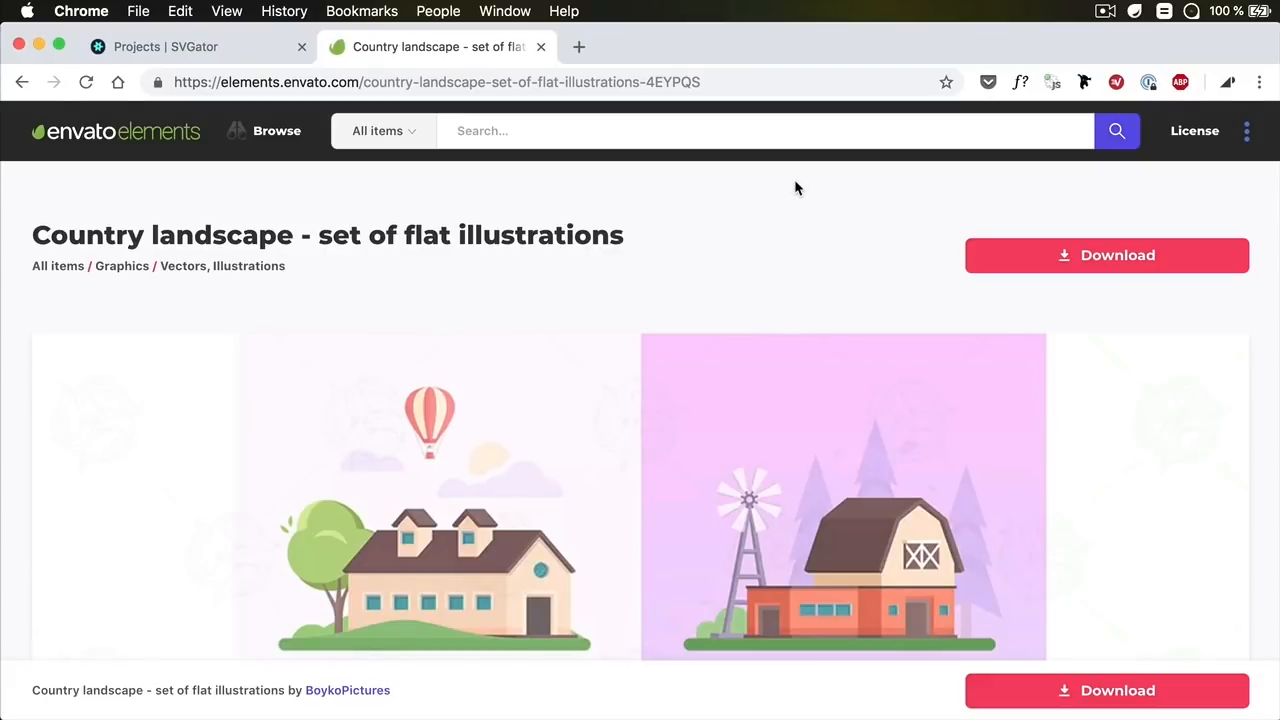
- Look through the preview images of the Country landscape flat illustration set on Envato Elements
scroll(795, 205, "down", 2)
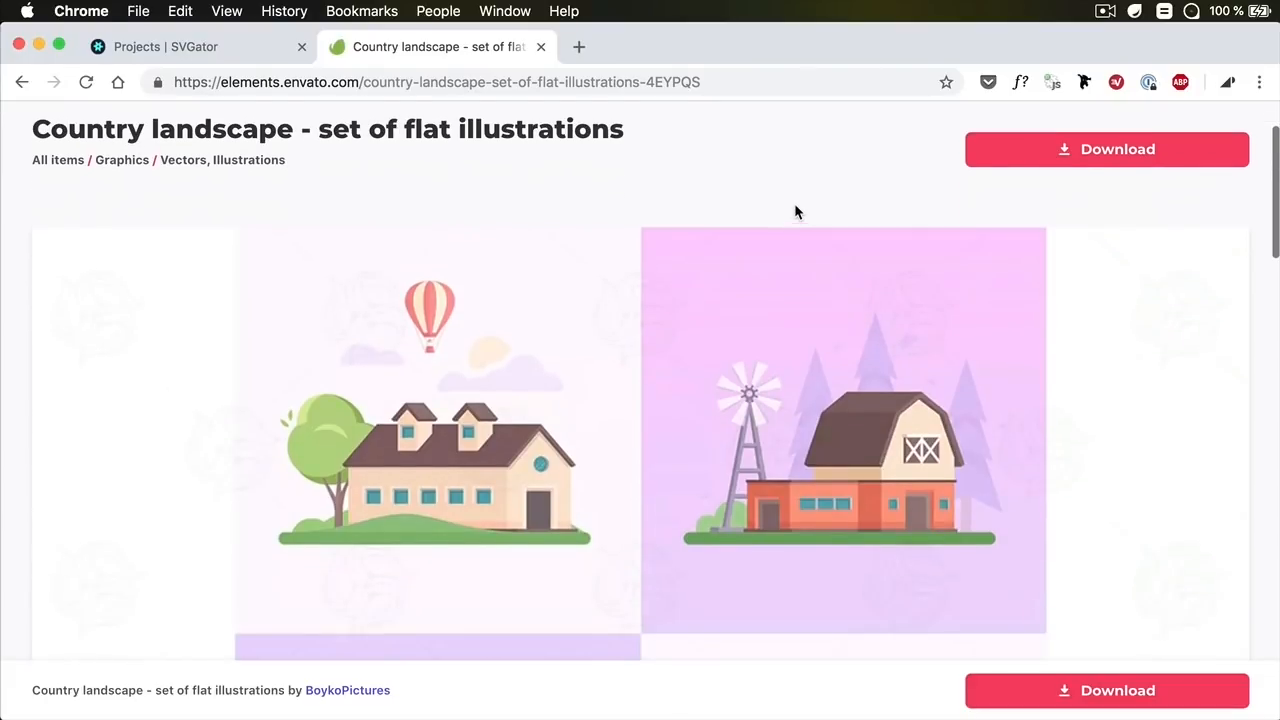
scroll(605, 222, "down", 1)
scroll(605, 222, "up", 1)
scroll(605, 229, "down", 5)
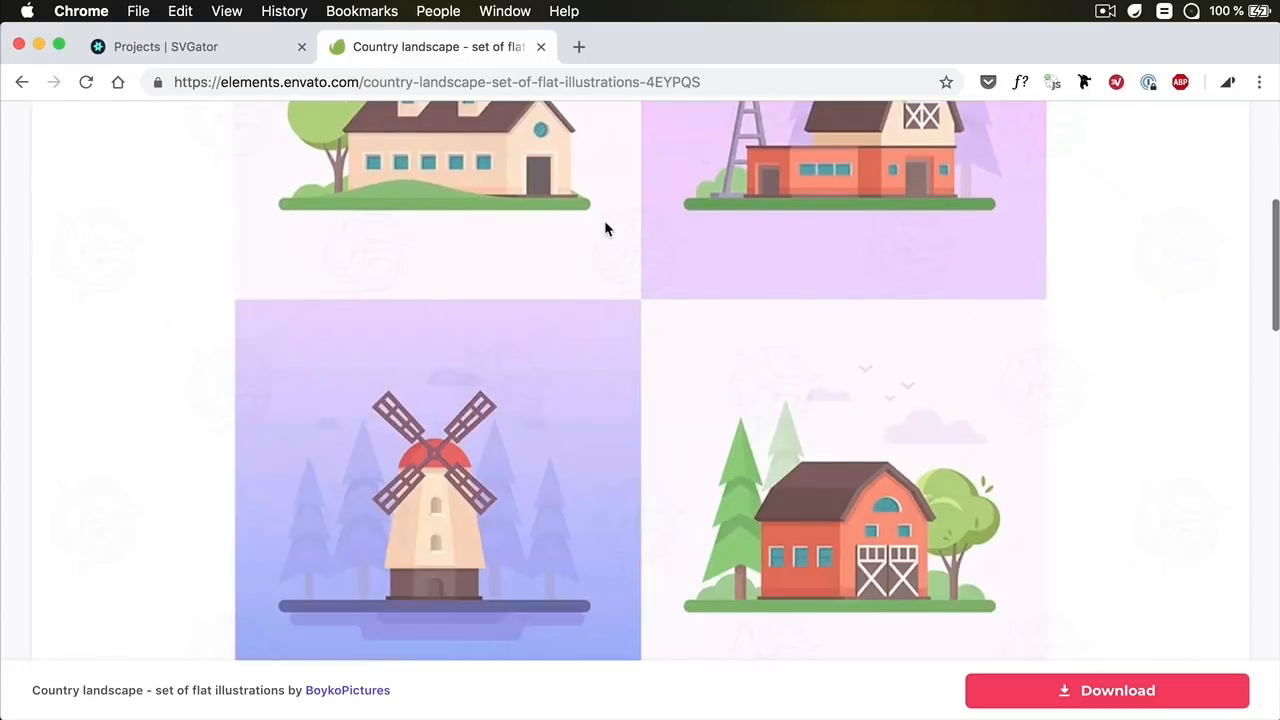
scroll(605, 229, "up", 1)
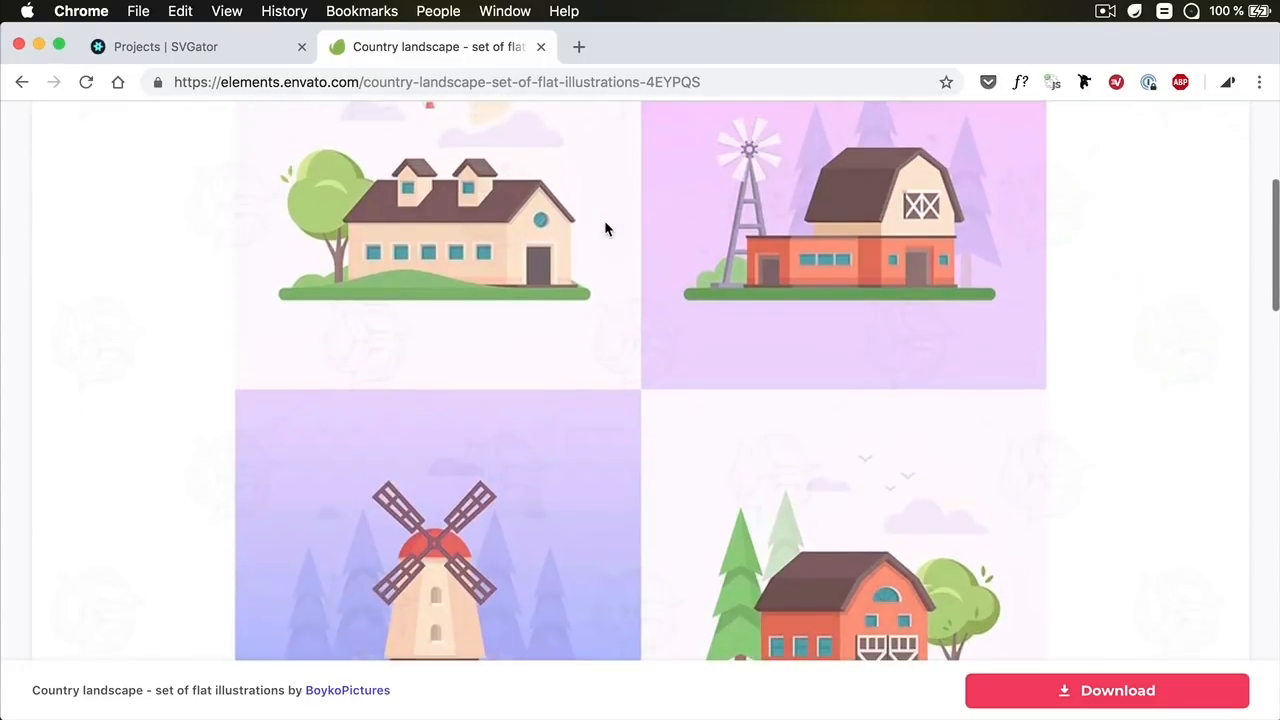
scroll(605, 226, "up", 3)
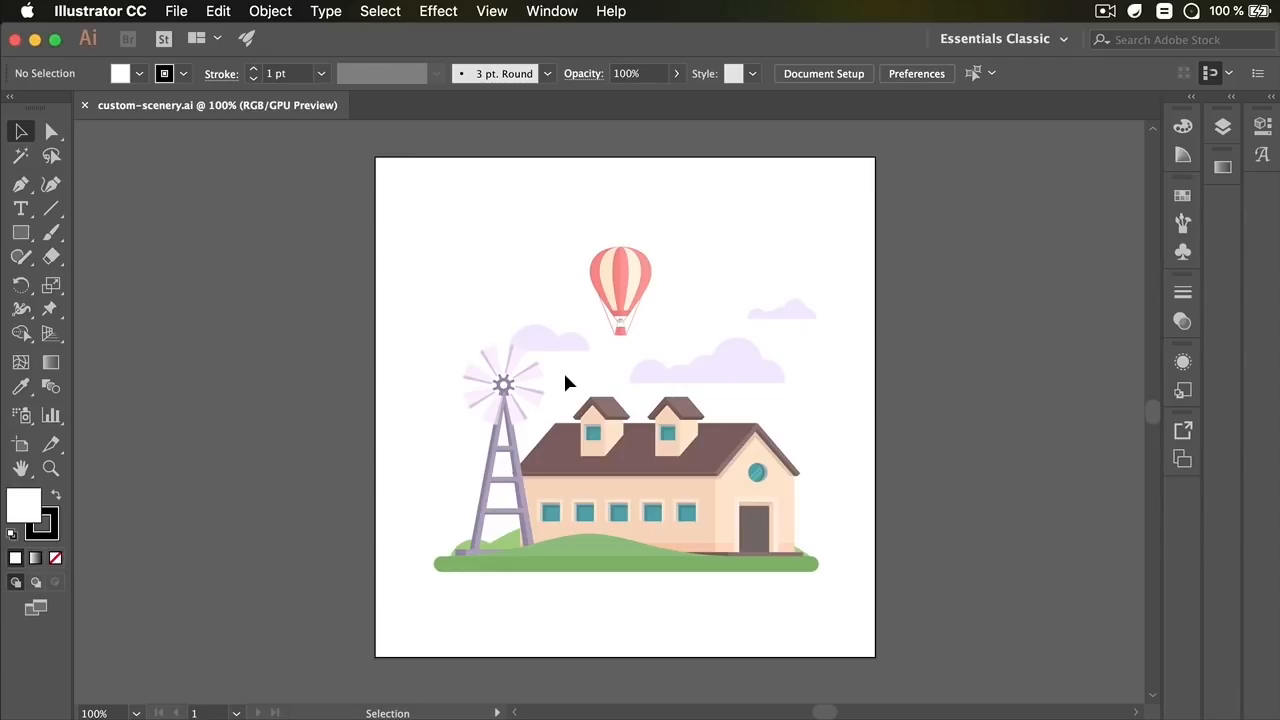
- In Illustrator, inspect the hot air balloon, clouds and windmill in custom-scenery.ai by selecting each one, and clear the selection
left_click(627, 276)
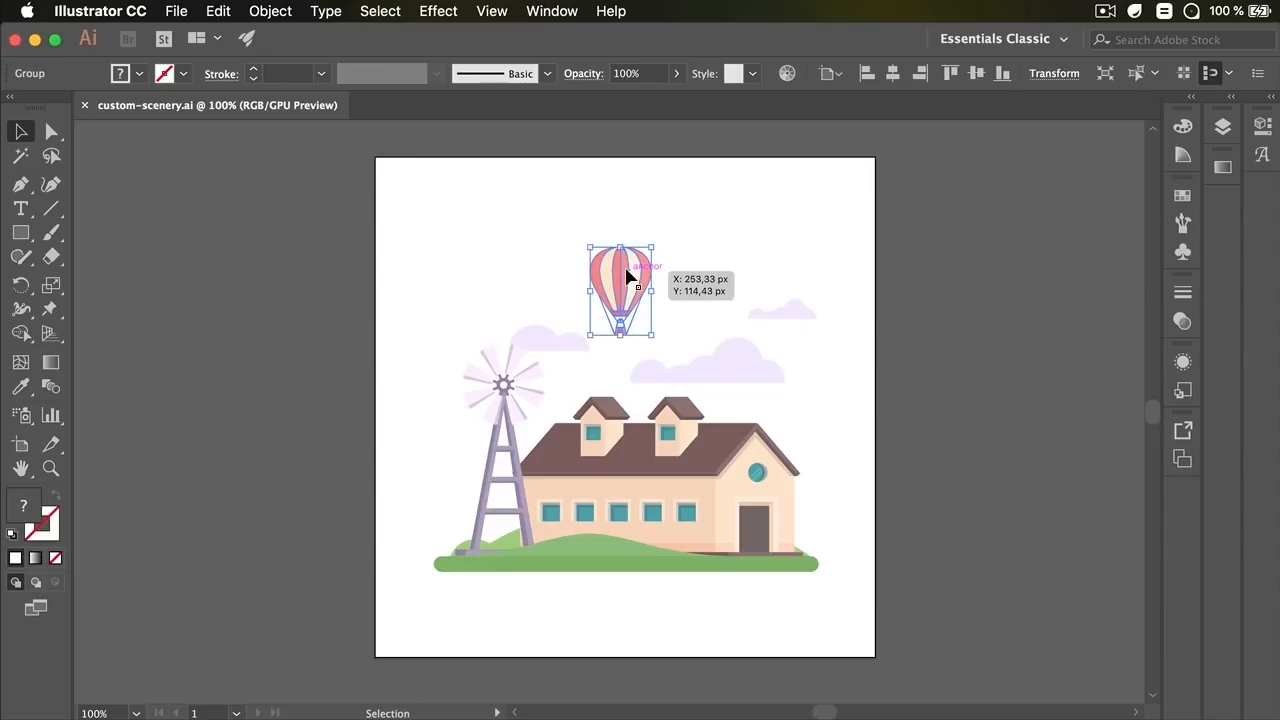
left_click(562, 341)
left_click(700, 363)
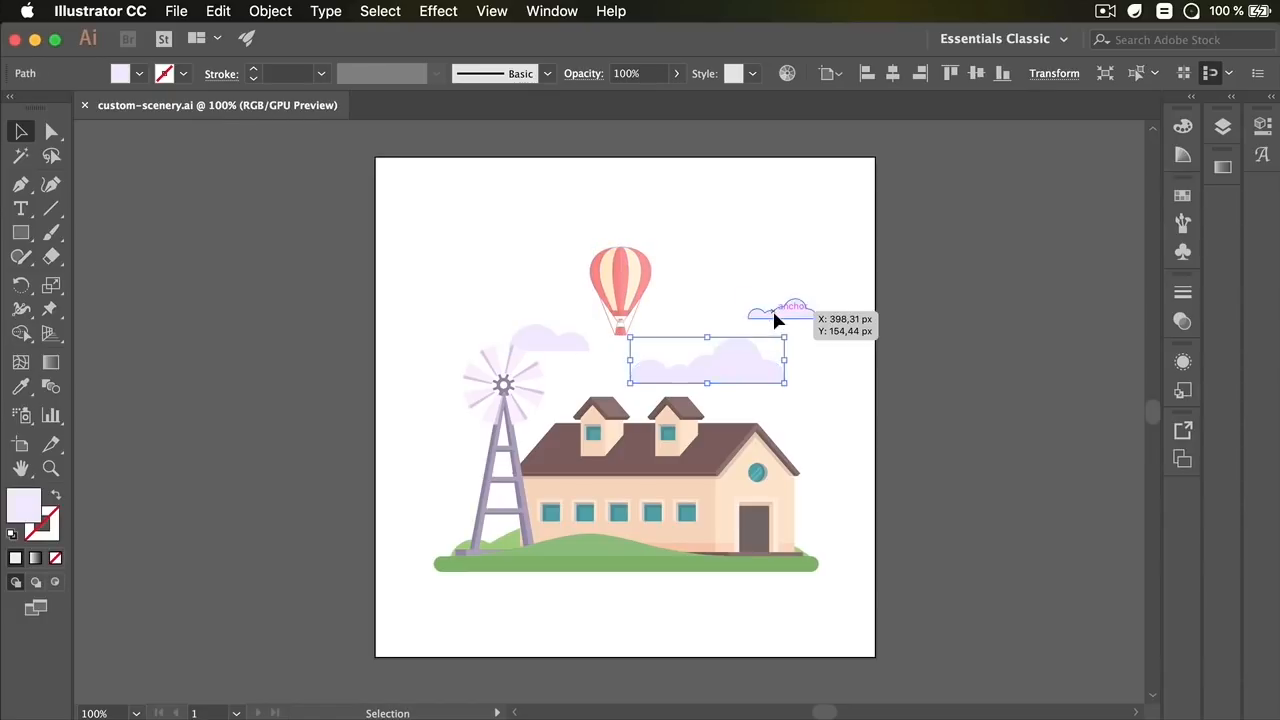
left_click(515, 365)
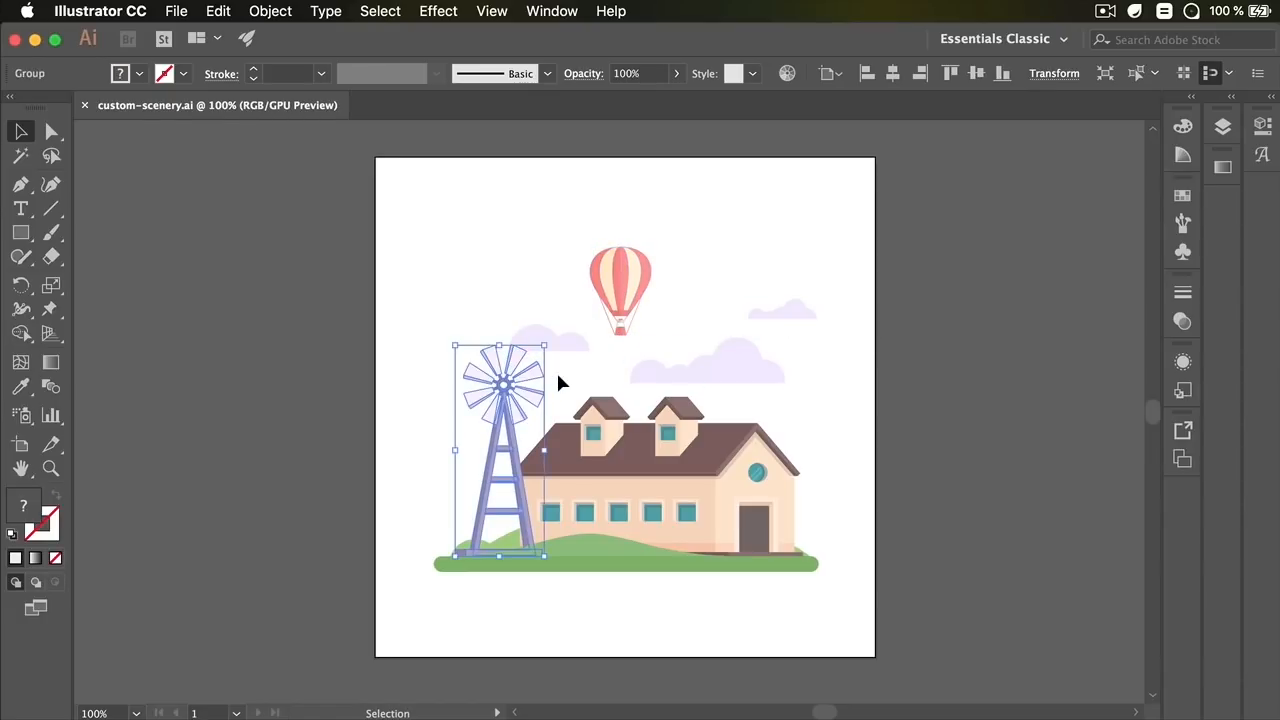
left_click(525, 262)
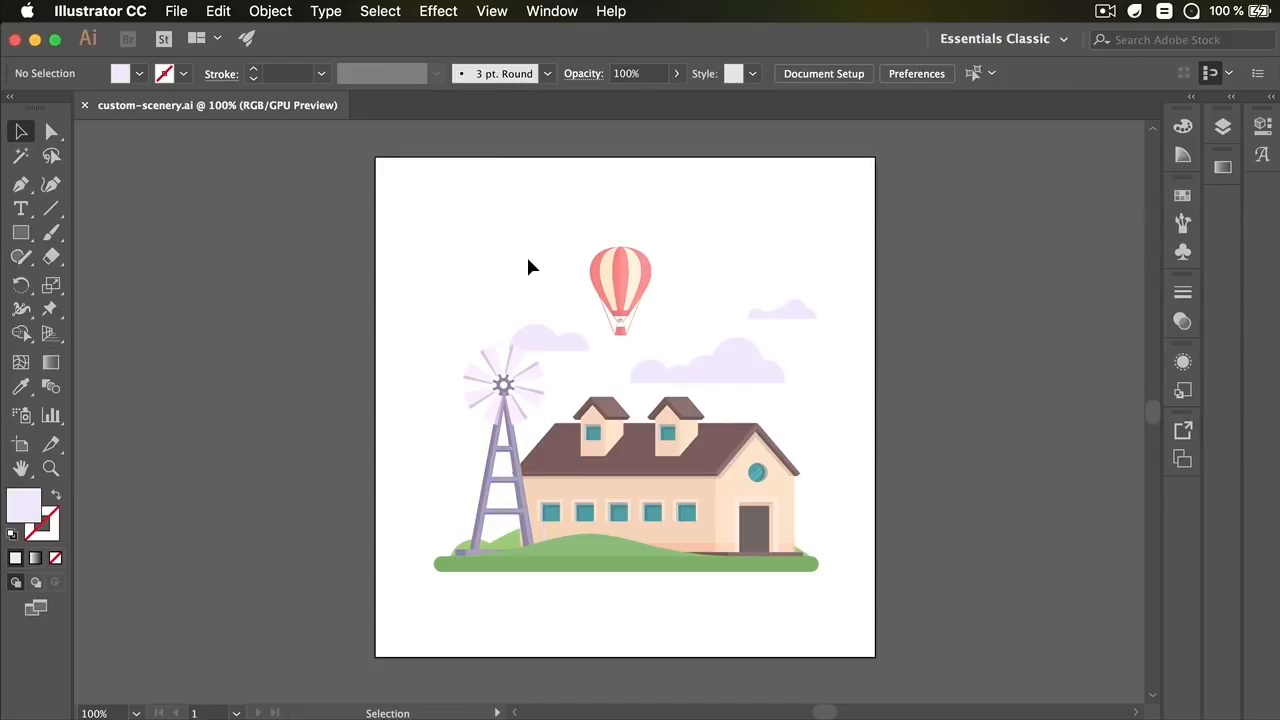
- Check the balloon and clouds again, isolate the windmill group to inspect its blade wheel, and exit isolation
left_click(624, 274)
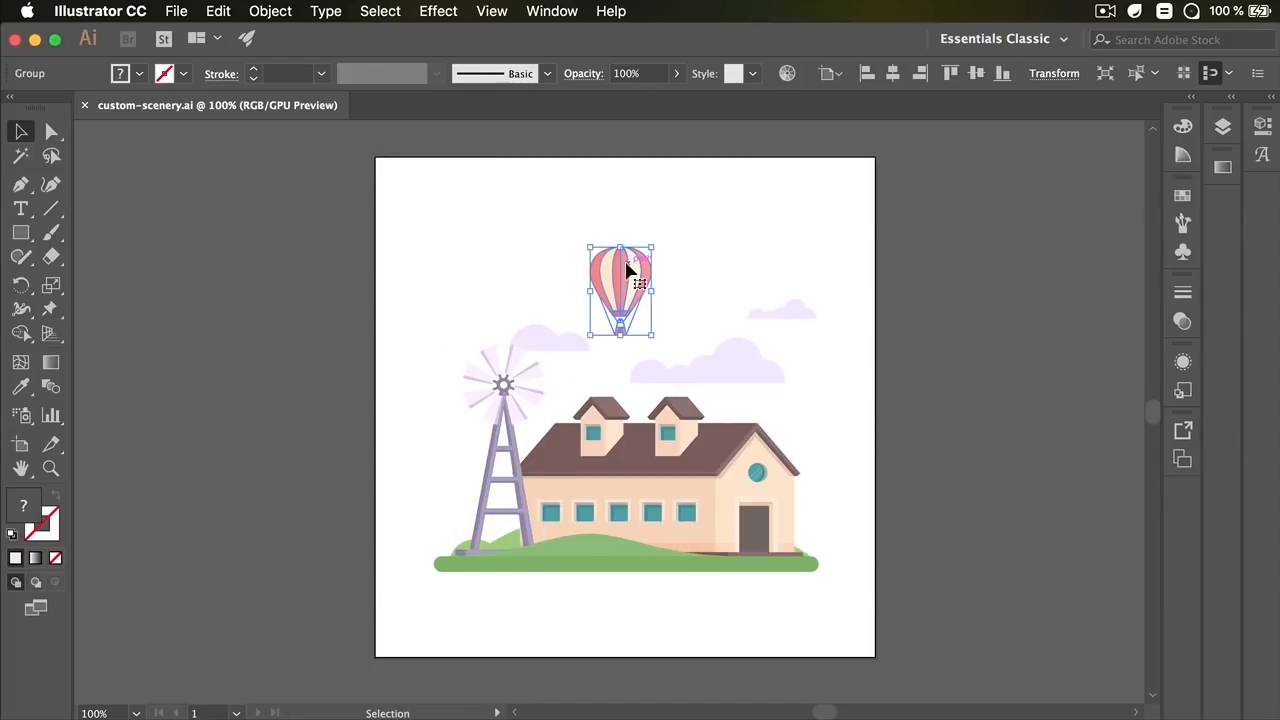
left_click(565, 342)
left_click(777, 316)
left_click(531, 372)
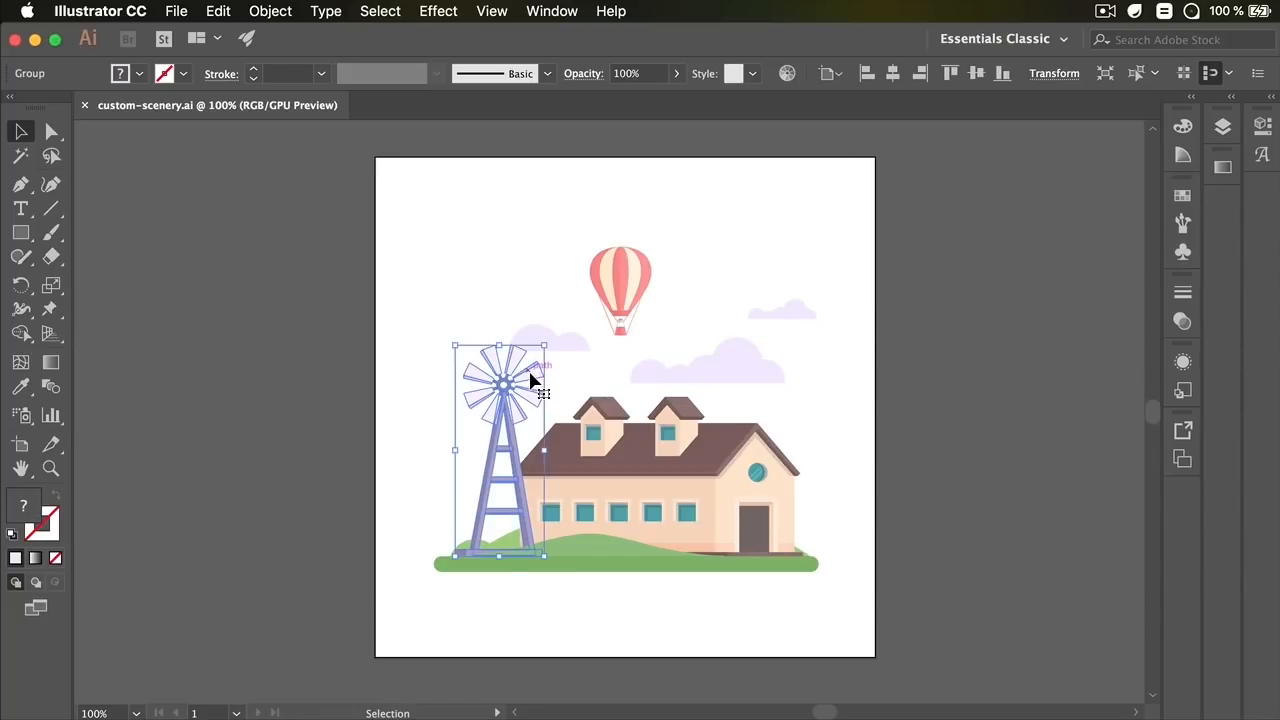
double_click(531, 378)
left_click(529, 388)
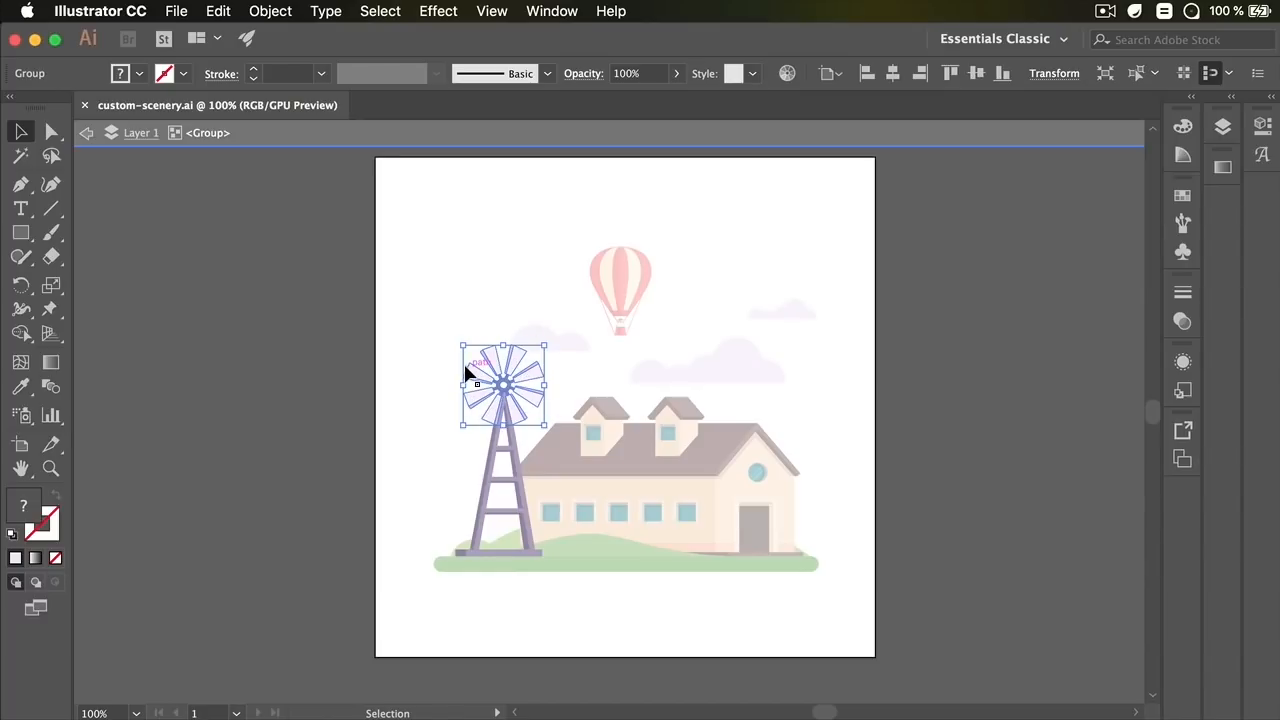
left_click(323, 320)
double_click(307, 355)
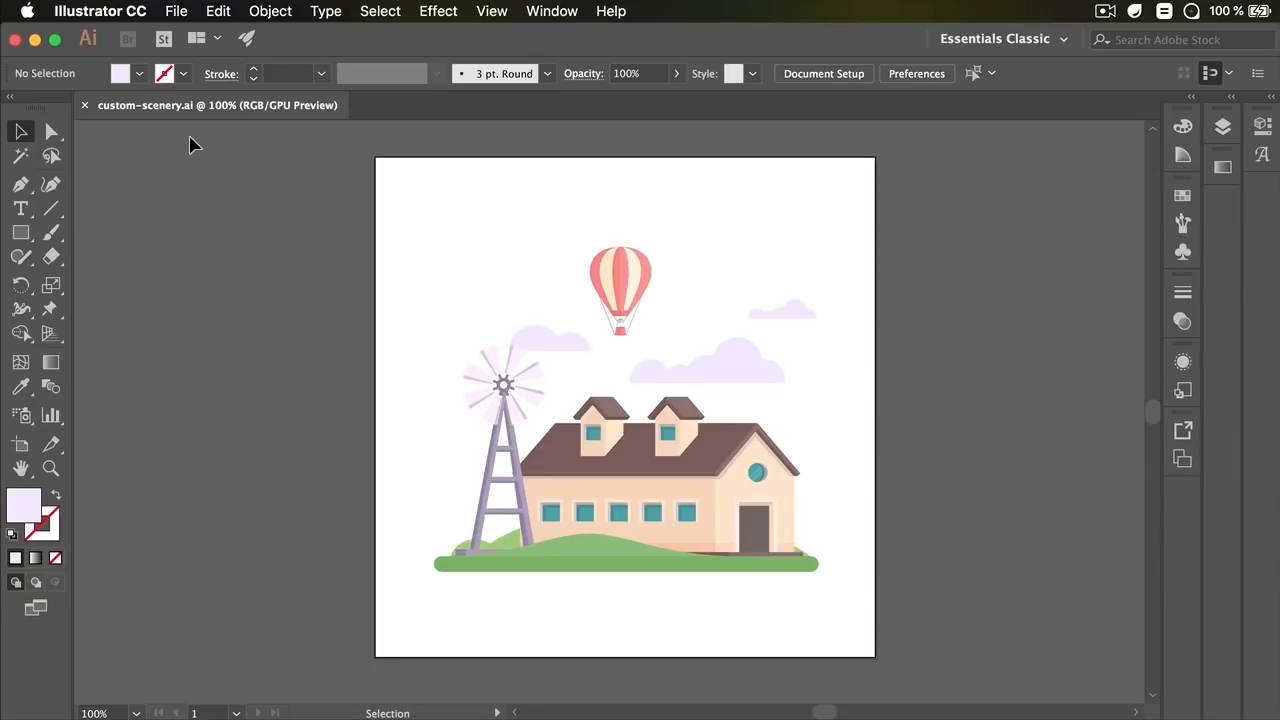
- Export the scenery to the Air folder as custom-scenery.svg in SVG format, using all artboards
left_click(176, 14)
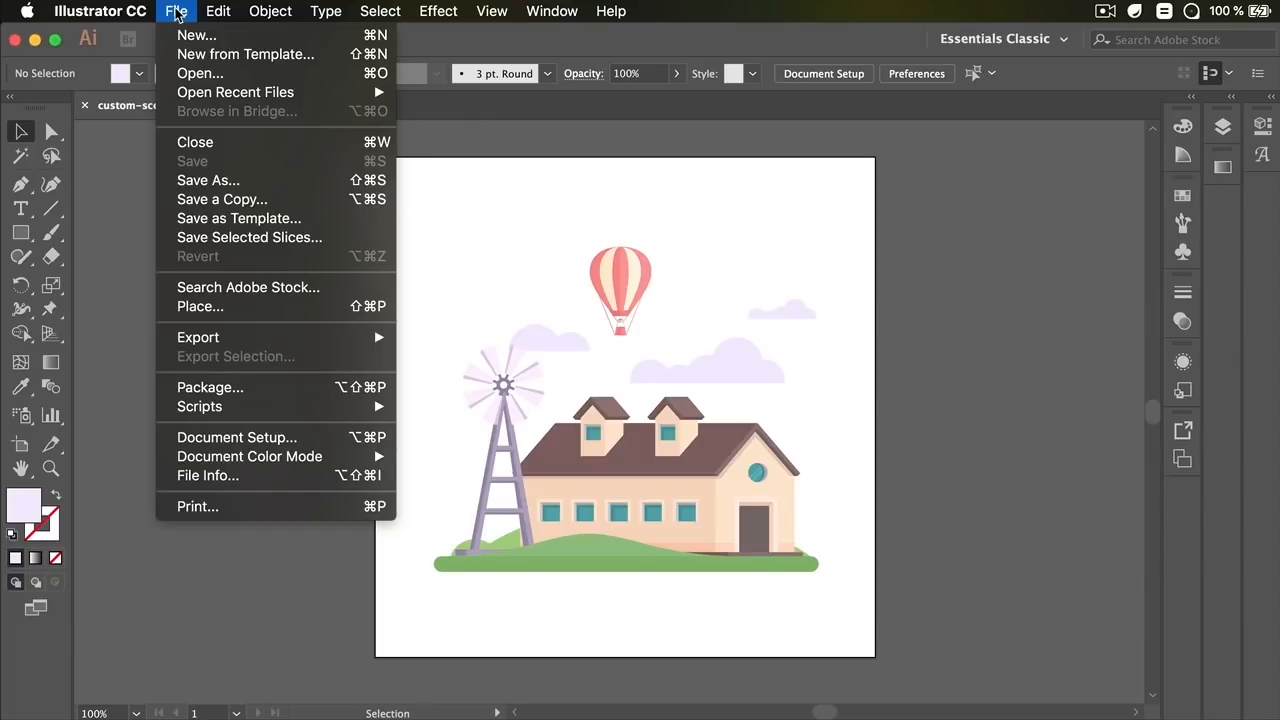
mouse_move(257, 340)
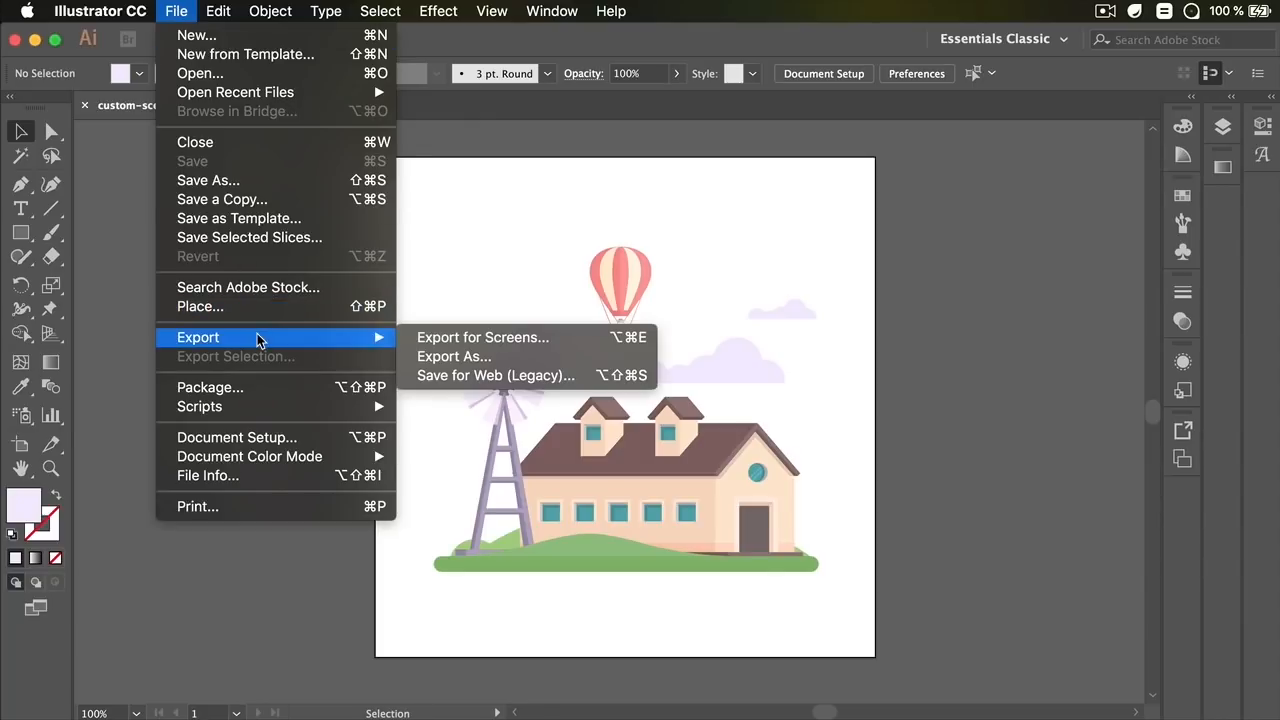
left_click(434, 358)
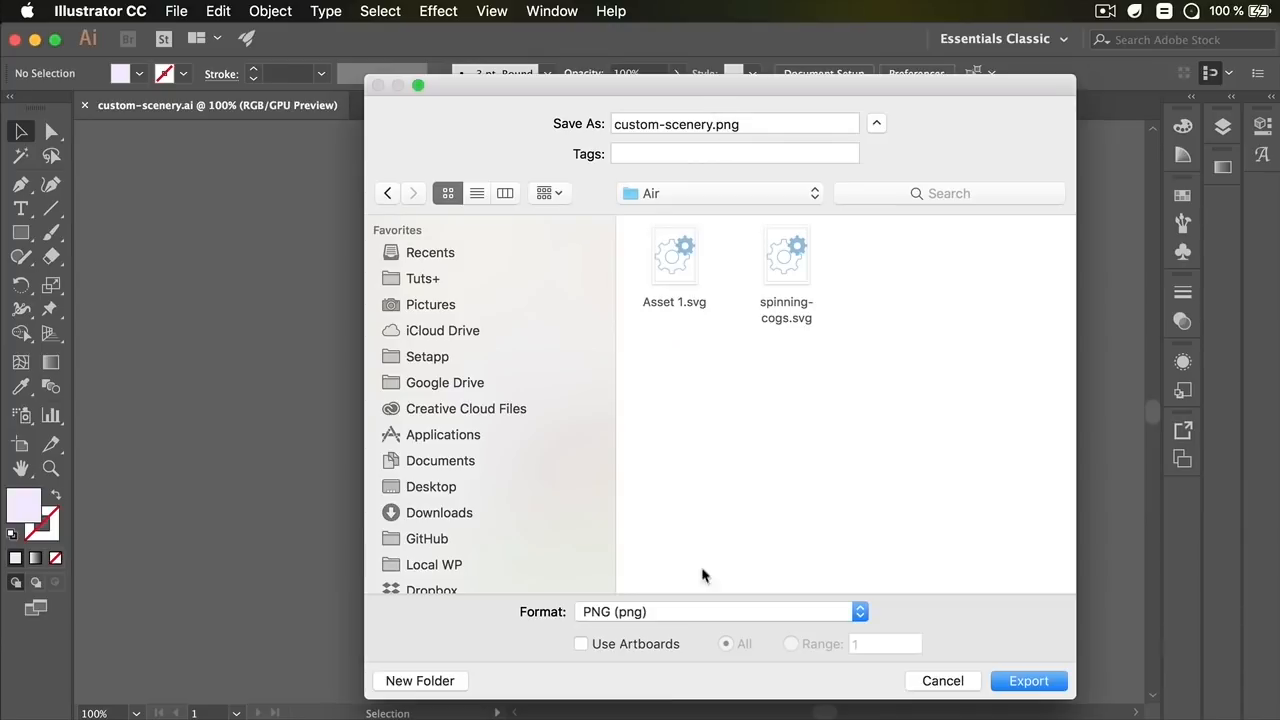
left_click(655, 617)
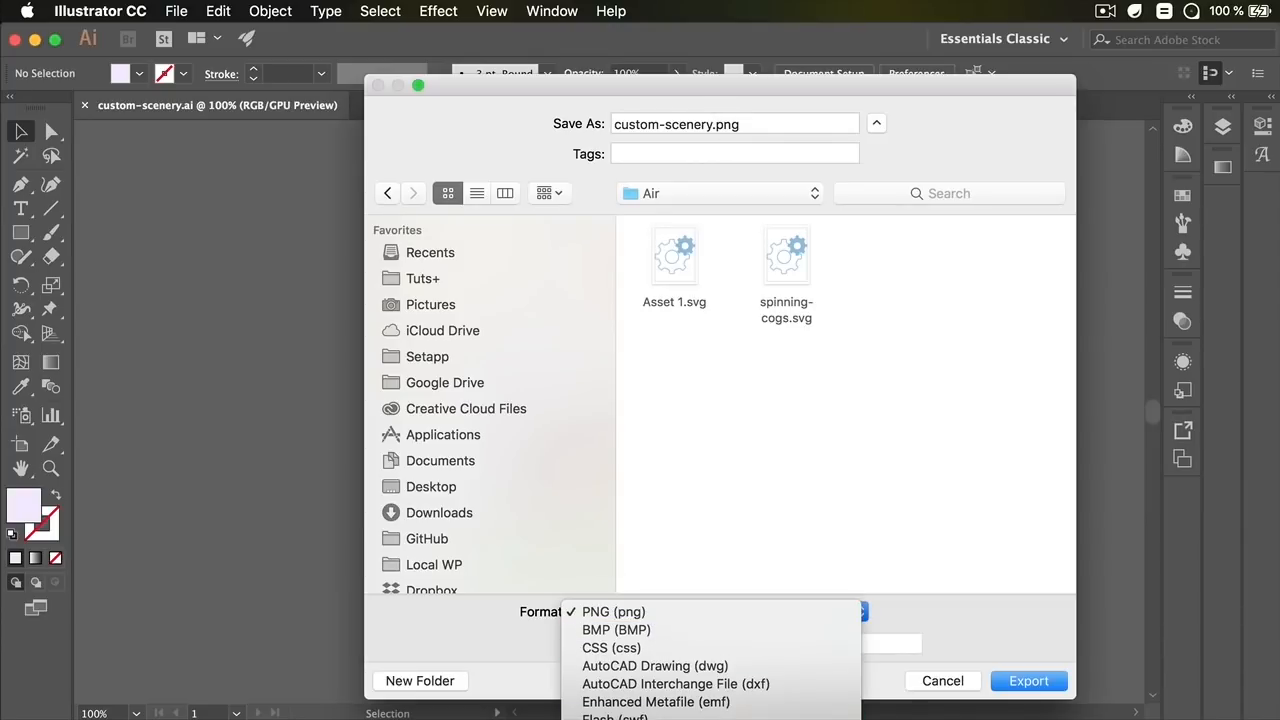
left_click(640, 712)
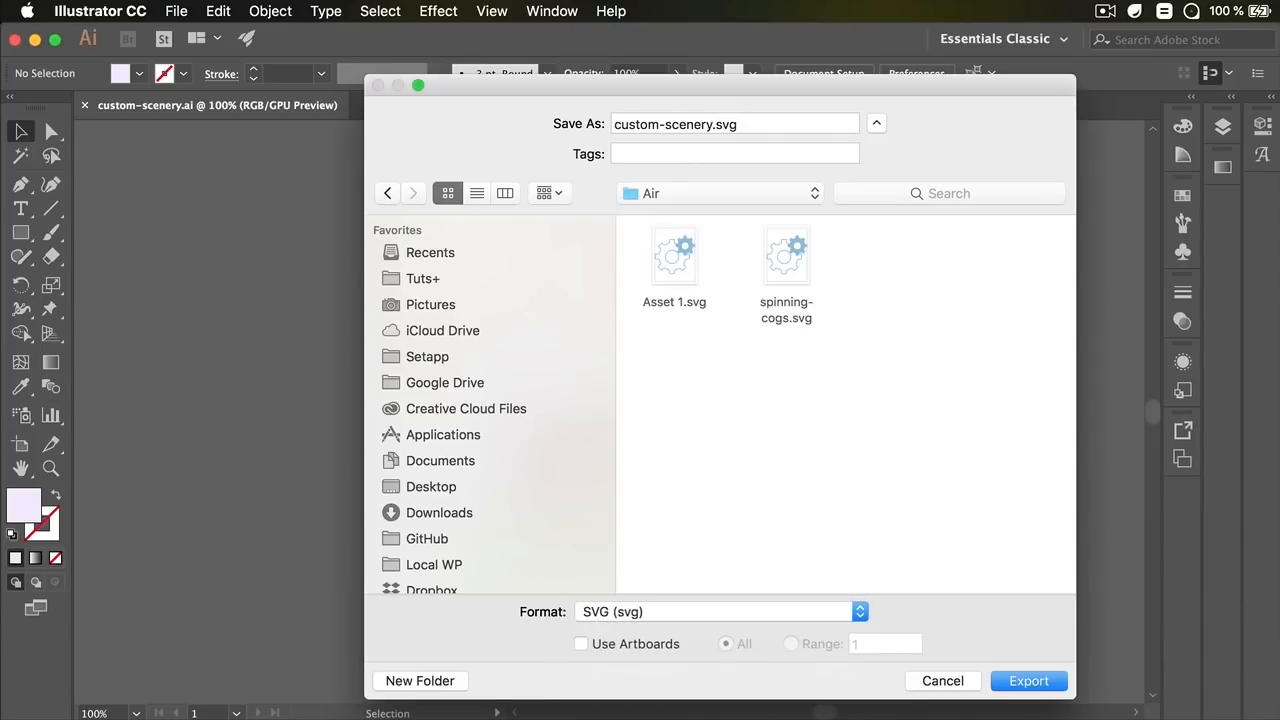
left_click(622, 645)
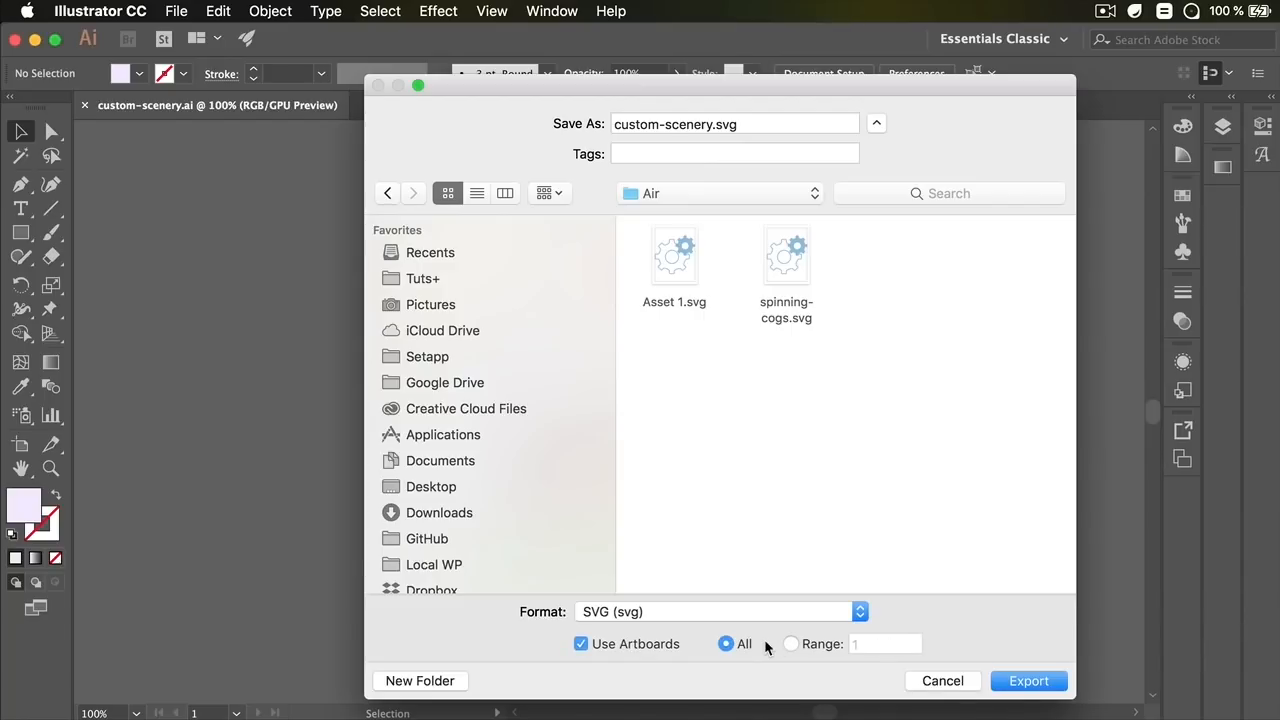
left_click(1033, 682)
- Set the SVG options to Inline Style and Convert To Outlines with images on Preserve, turn off Minify, and complete the export
left_click_drag(110, 130, 416, 124)
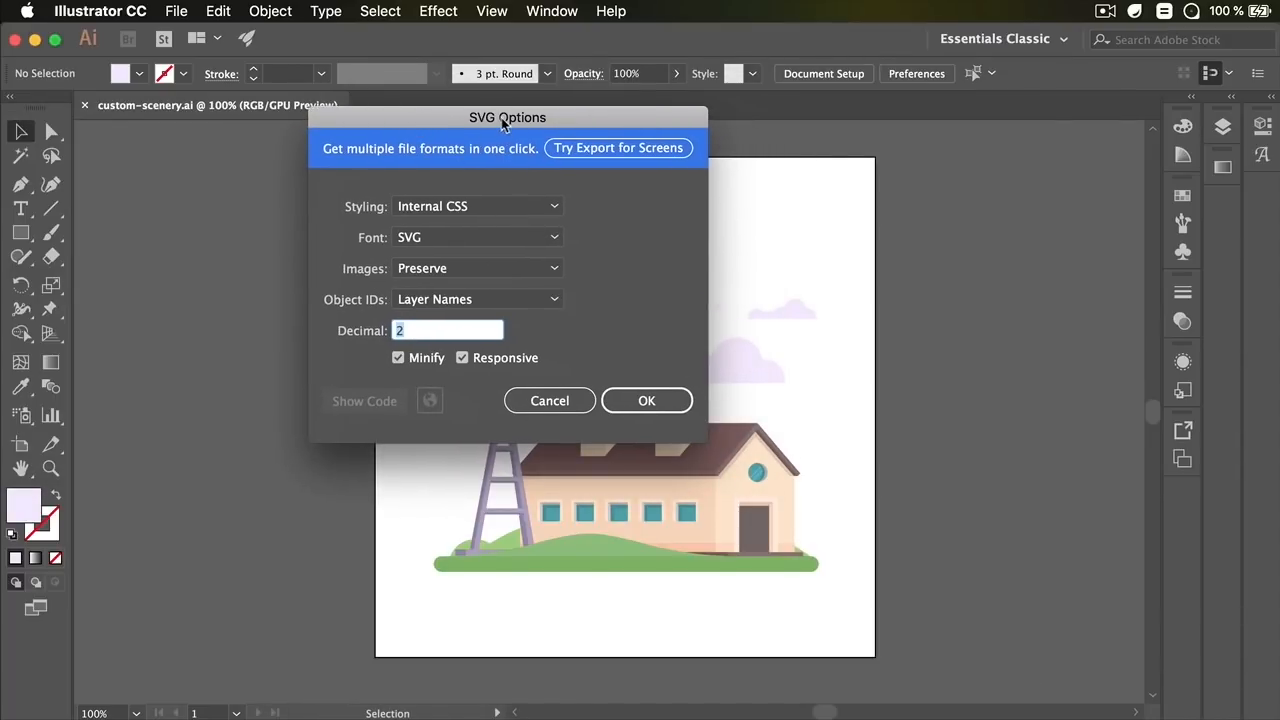
left_click(476, 207)
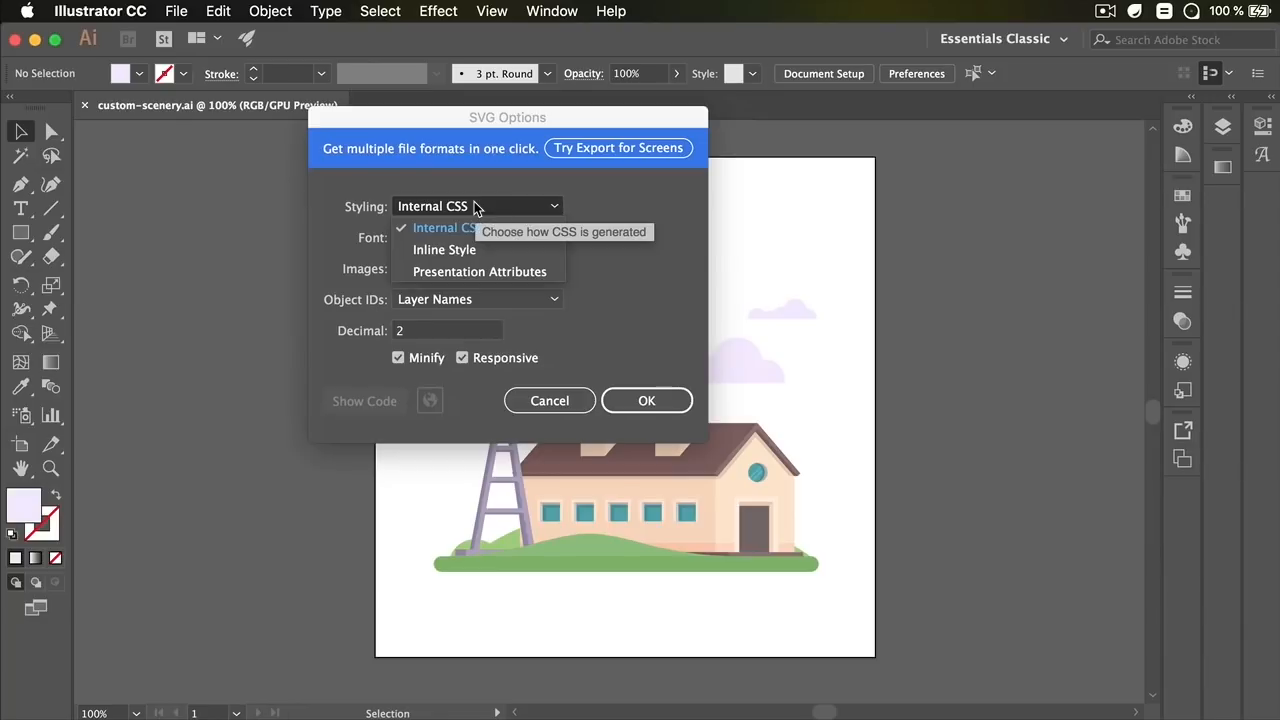
left_click(446, 250)
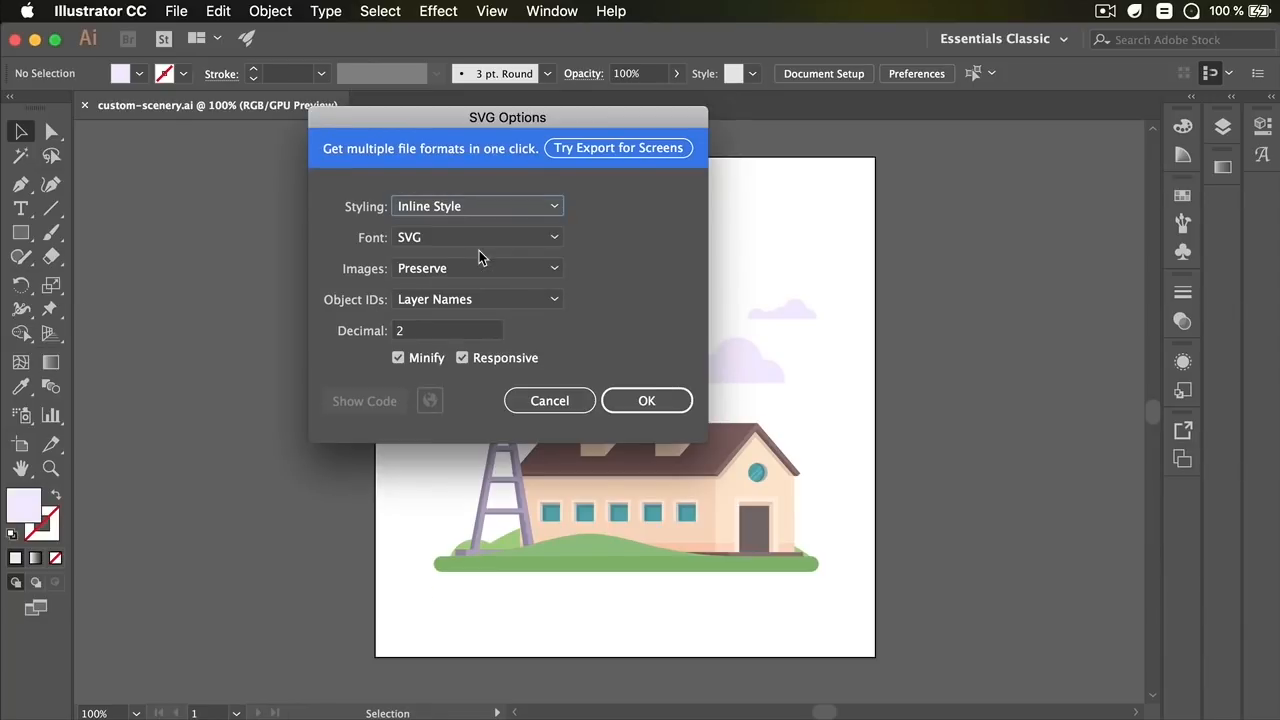
left_click(463, 240)
left_click(466, 257)
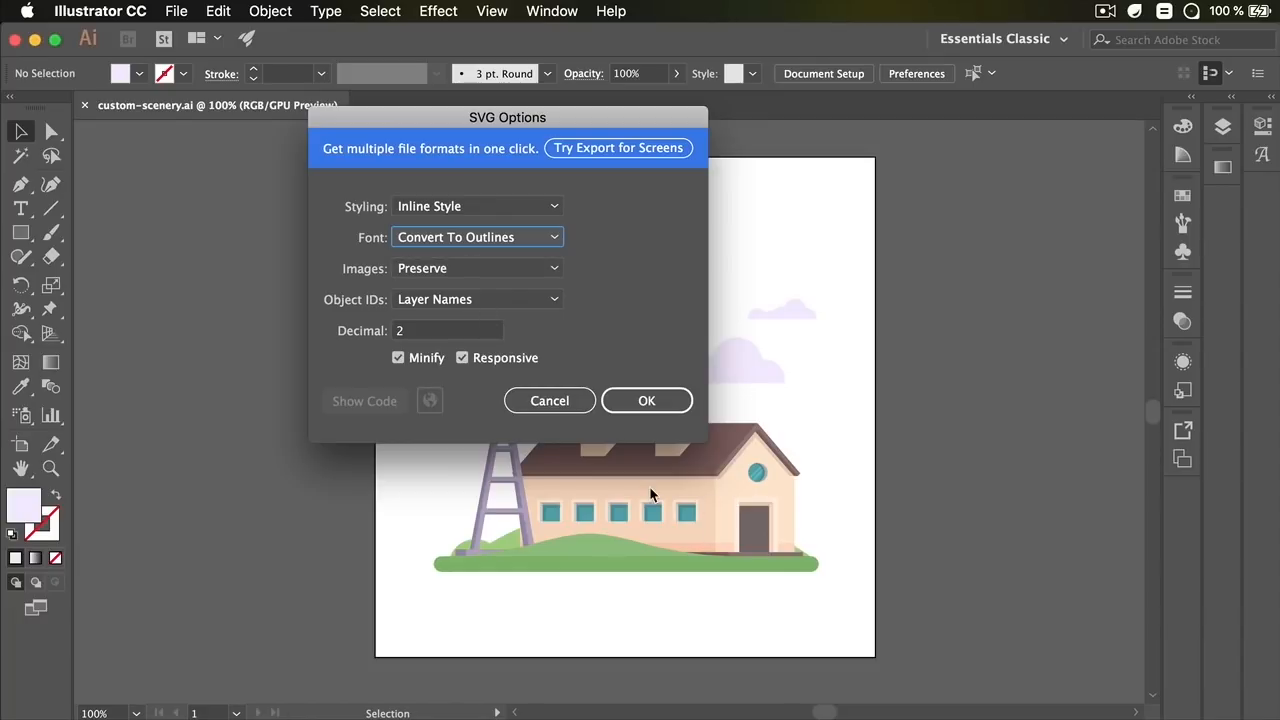
left_click(440, 269)
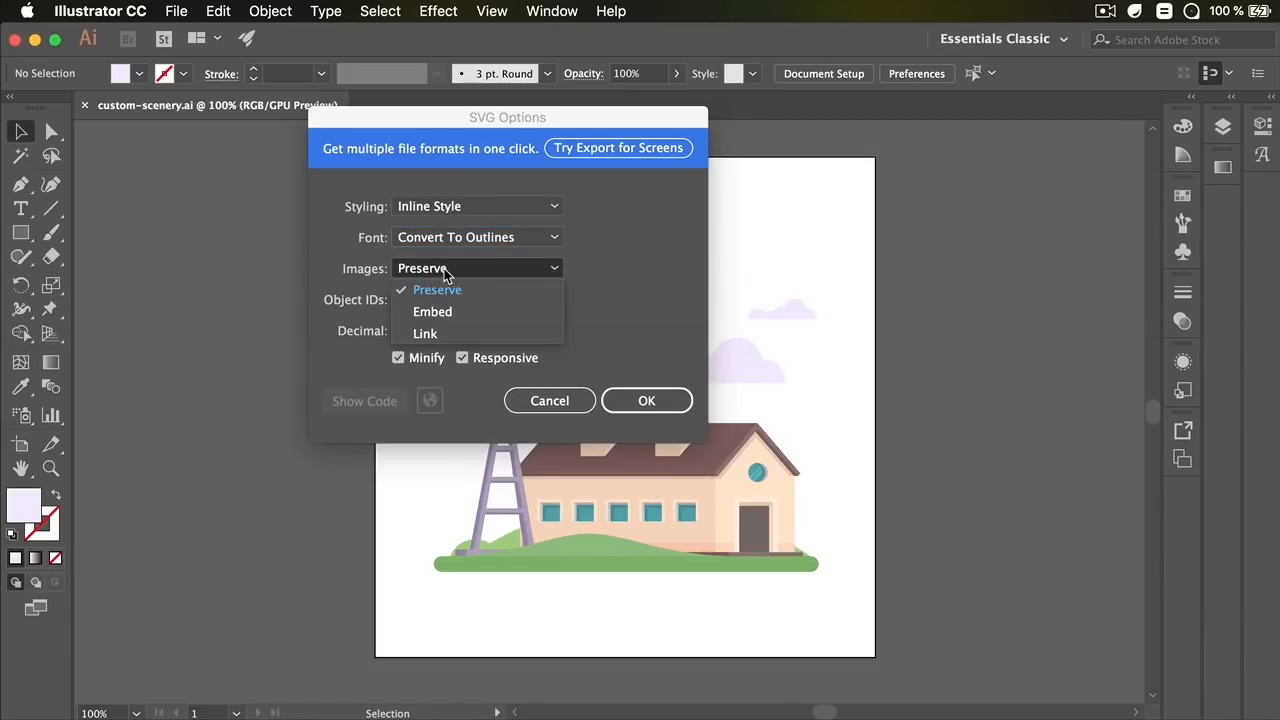
left_click(622, 282)
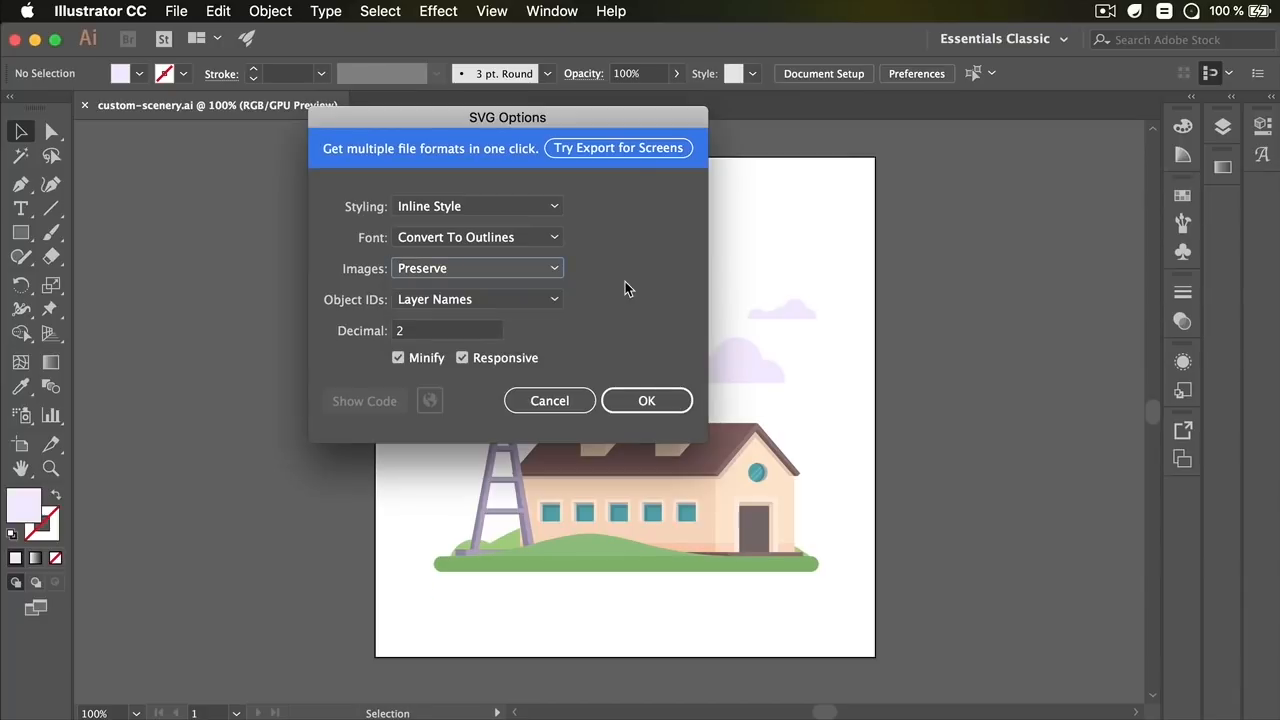
left_click(420, 362)
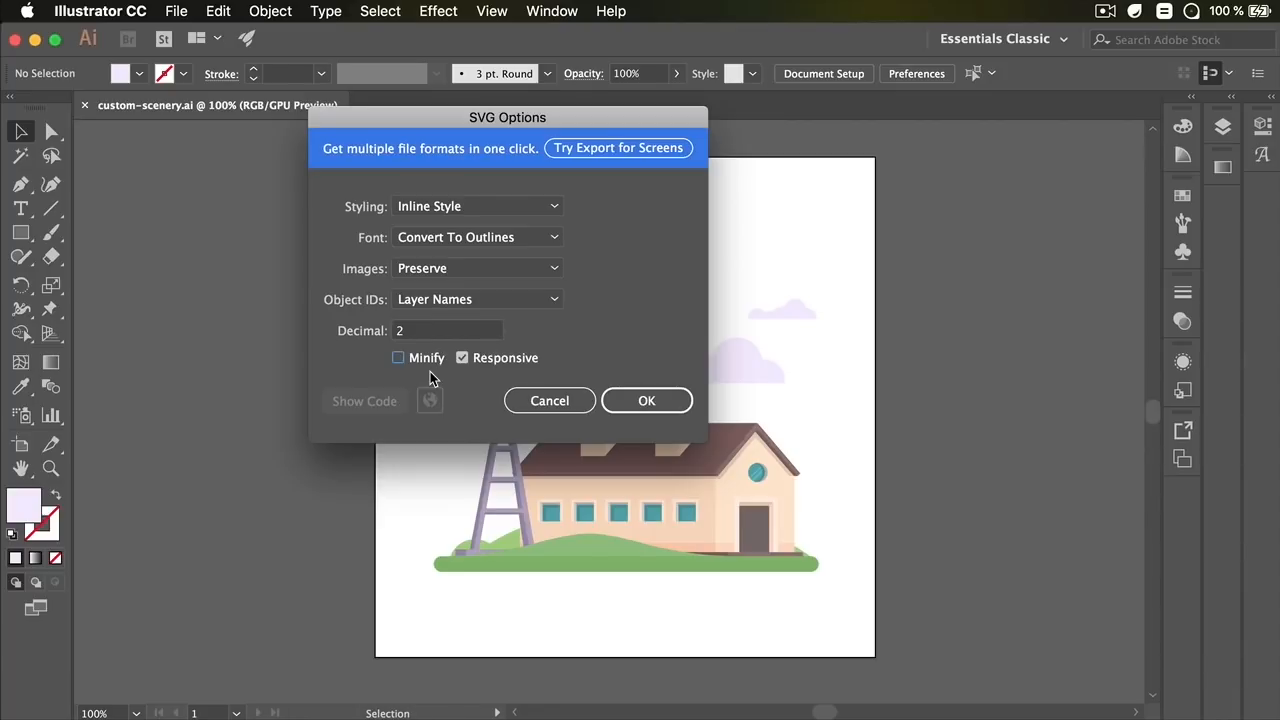
left_click(640, 401)
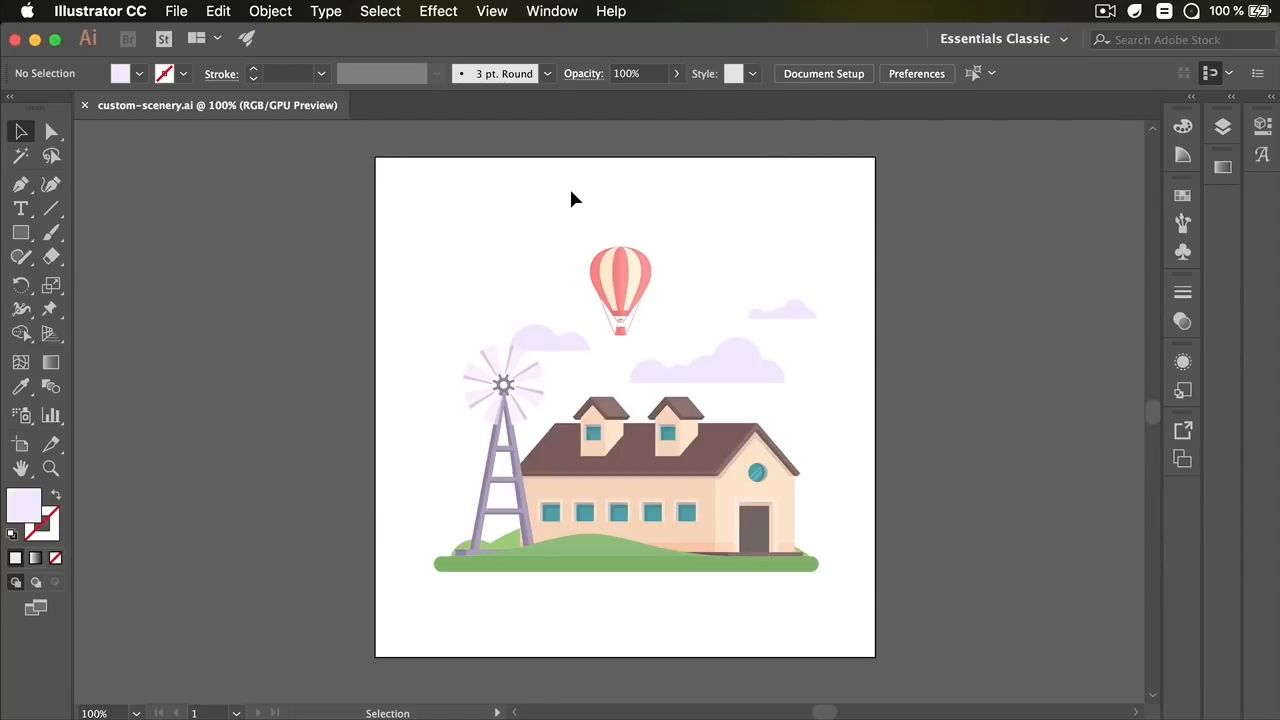
- Switch to Finder and preview the exported custom-scenery-01.svg in the Air folder
key("super+Tab")
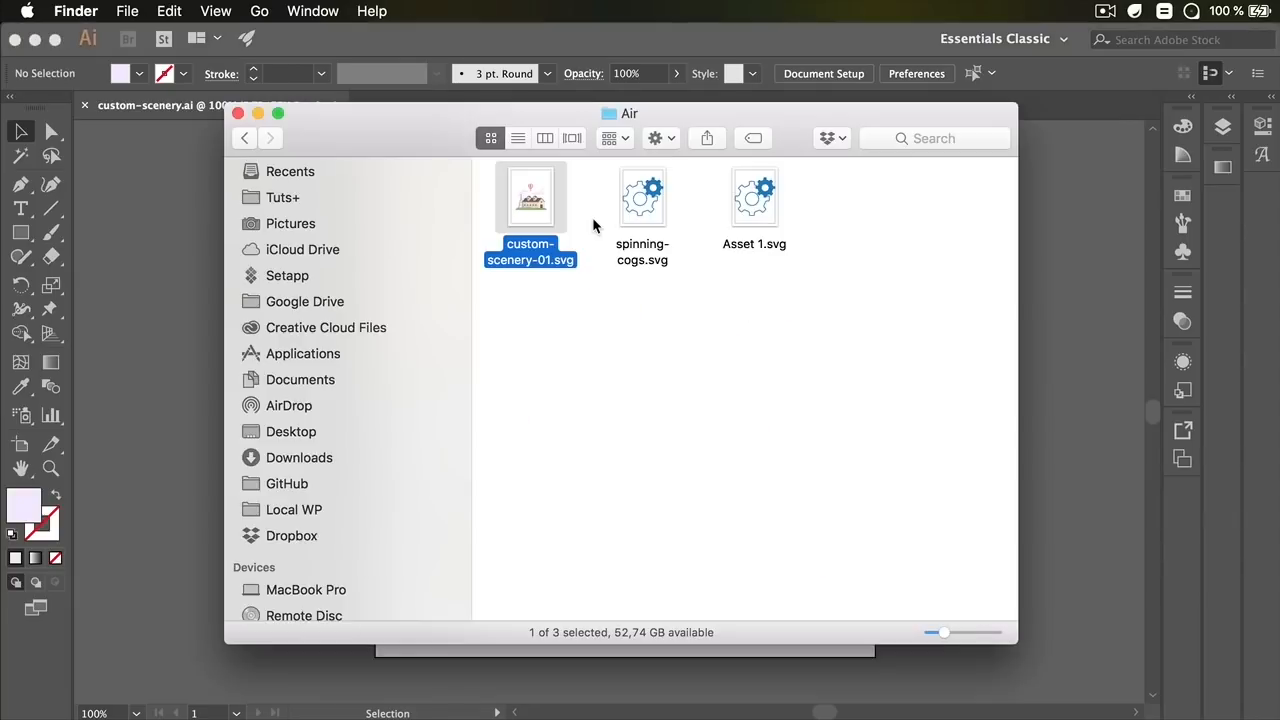
key("space")
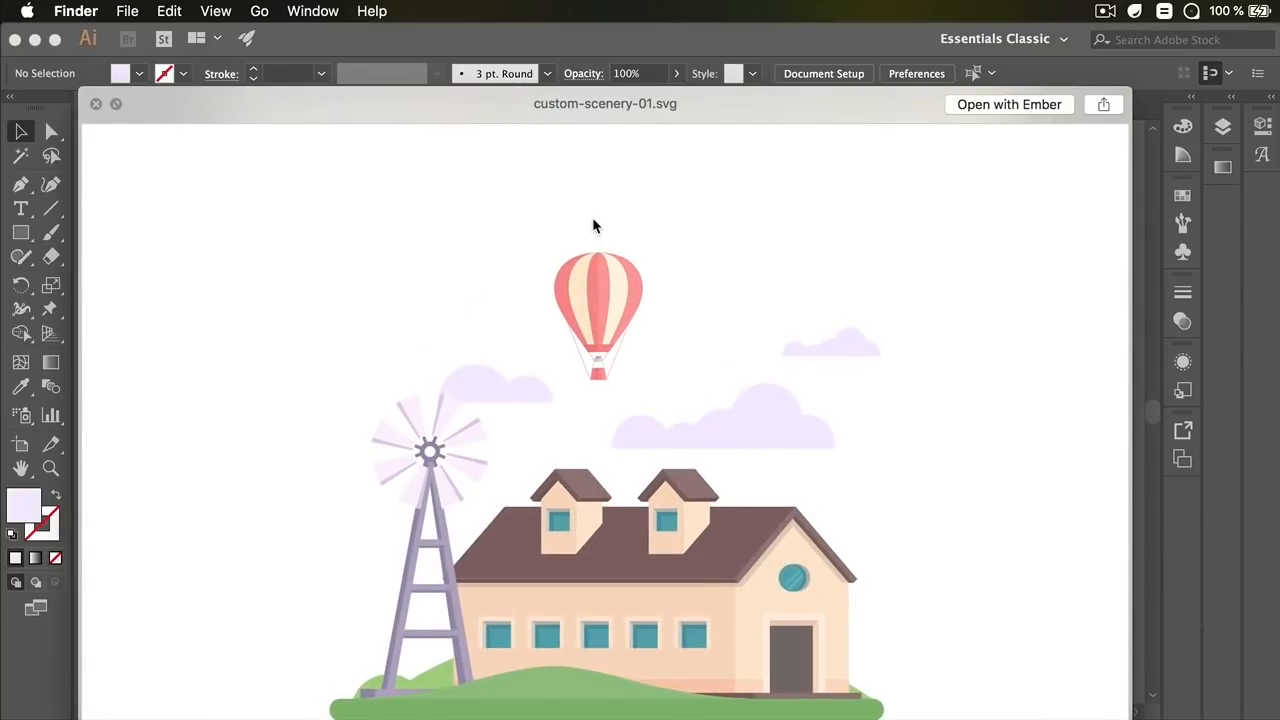
left_click_drag(720, 120, 750, 76)
key("space")
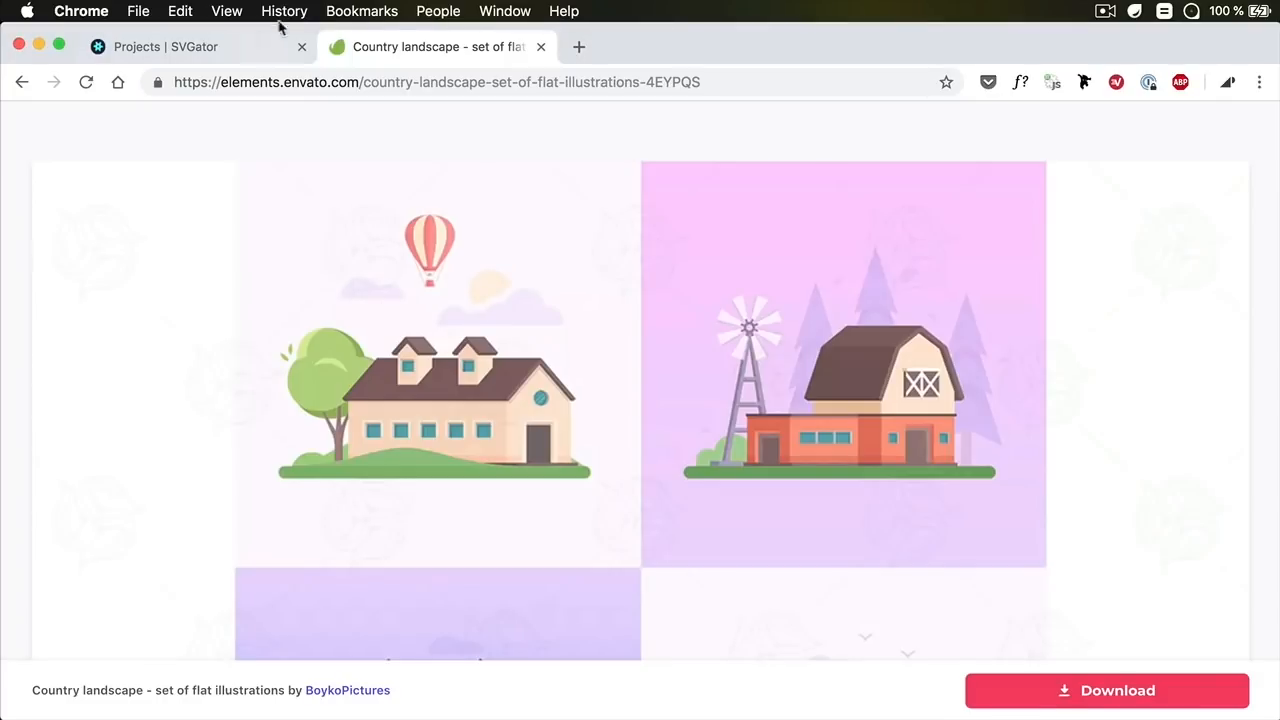
- Close the Envato Elements page in Chrome, import custom-scenery-01.svg as a new SVGator project, and dismiss the complexity warning
middle_click(411, 50)
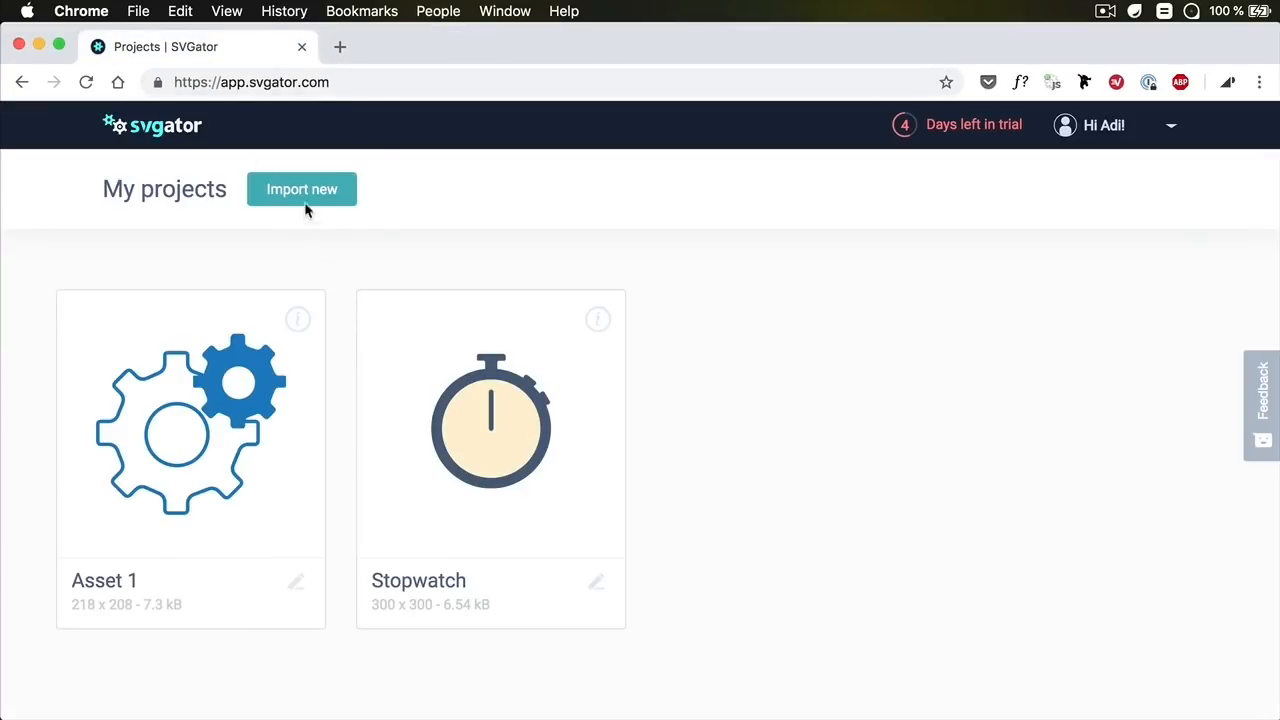
left_click(693, 185)
double_click(693, 185)
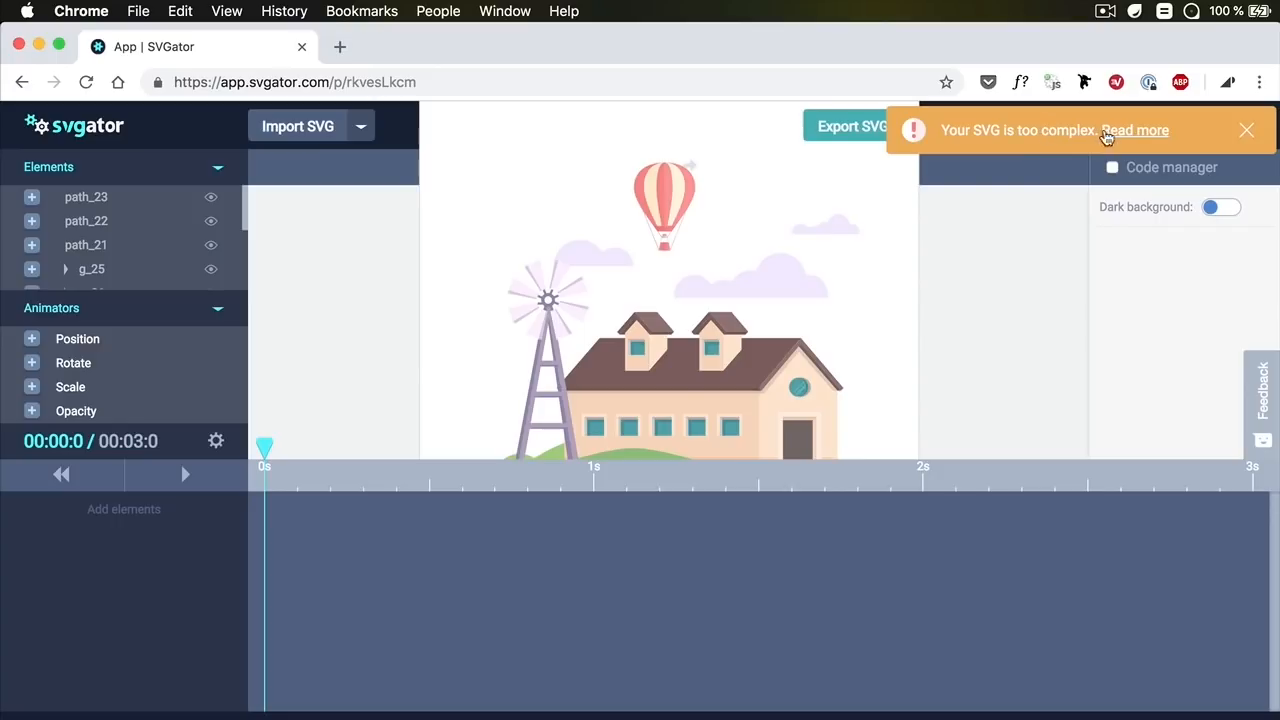
left_click(1248, 133)
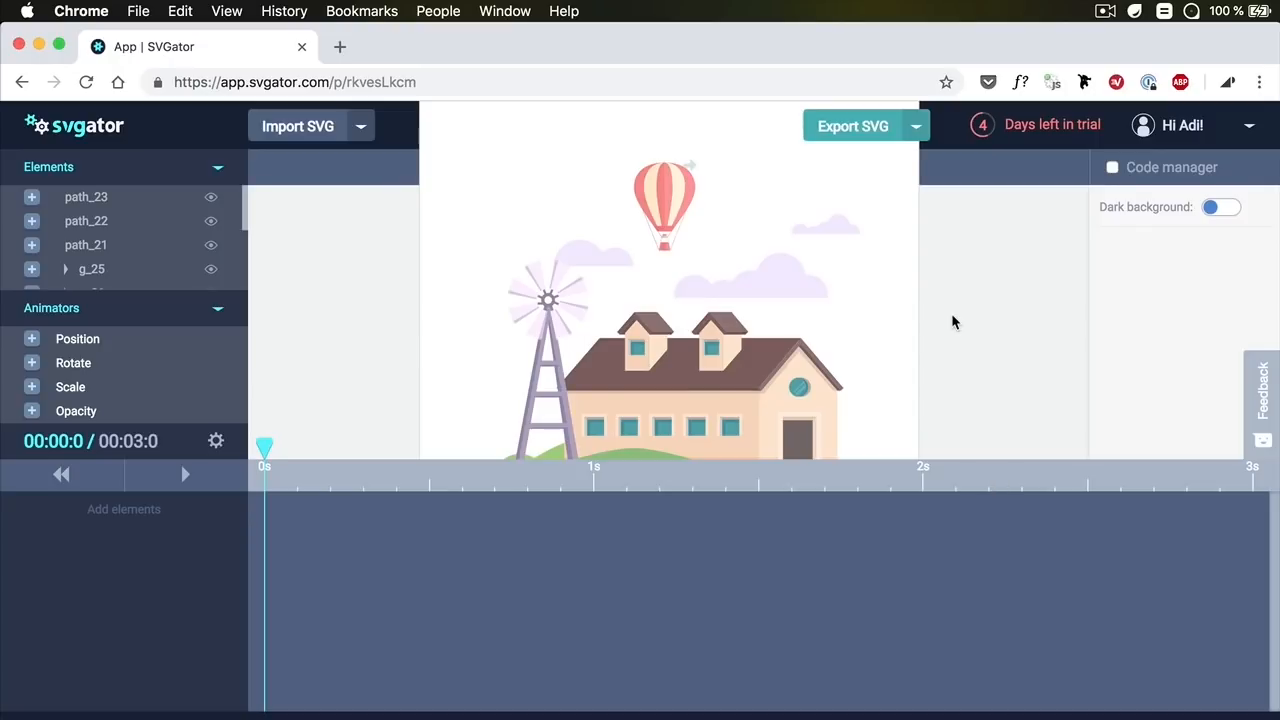
scroll(184, 250, "down", 2)
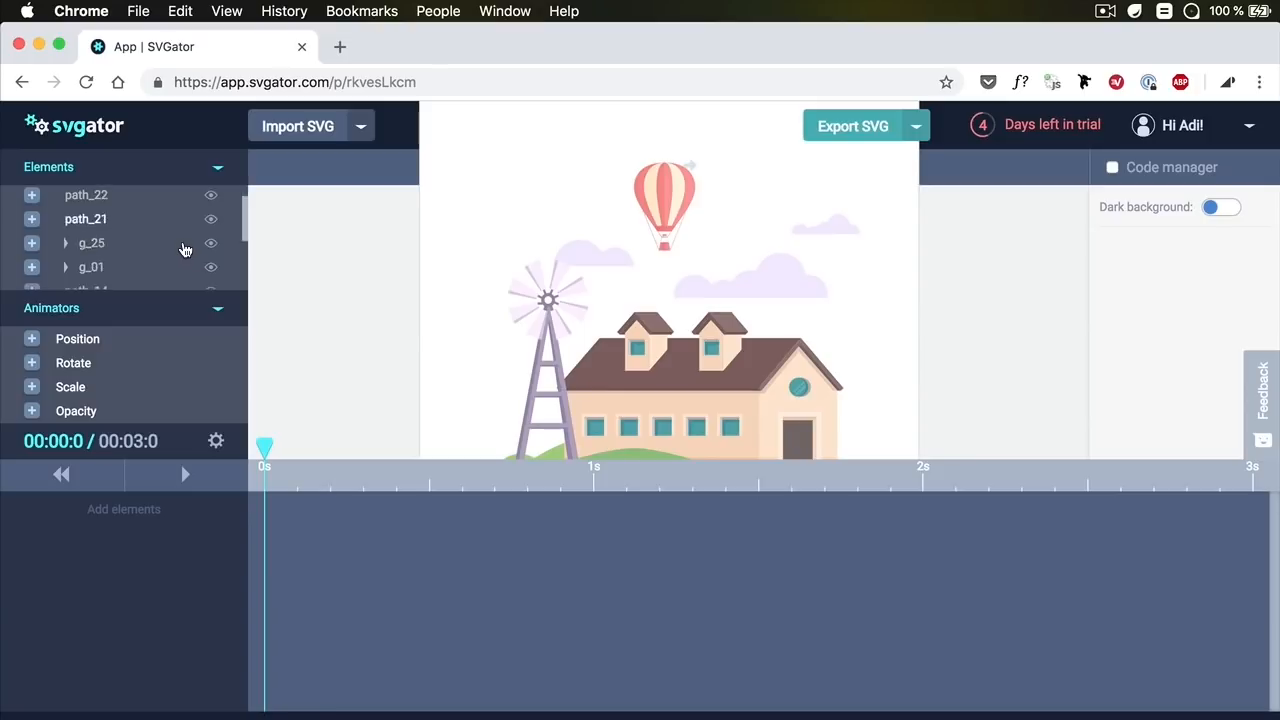
- Inspect the imported elements, selecting the hot-air balloon and each of the three clouds to identify them
scroll(185, 250, "down", 2)
scroll(185, 250, "up", 4)
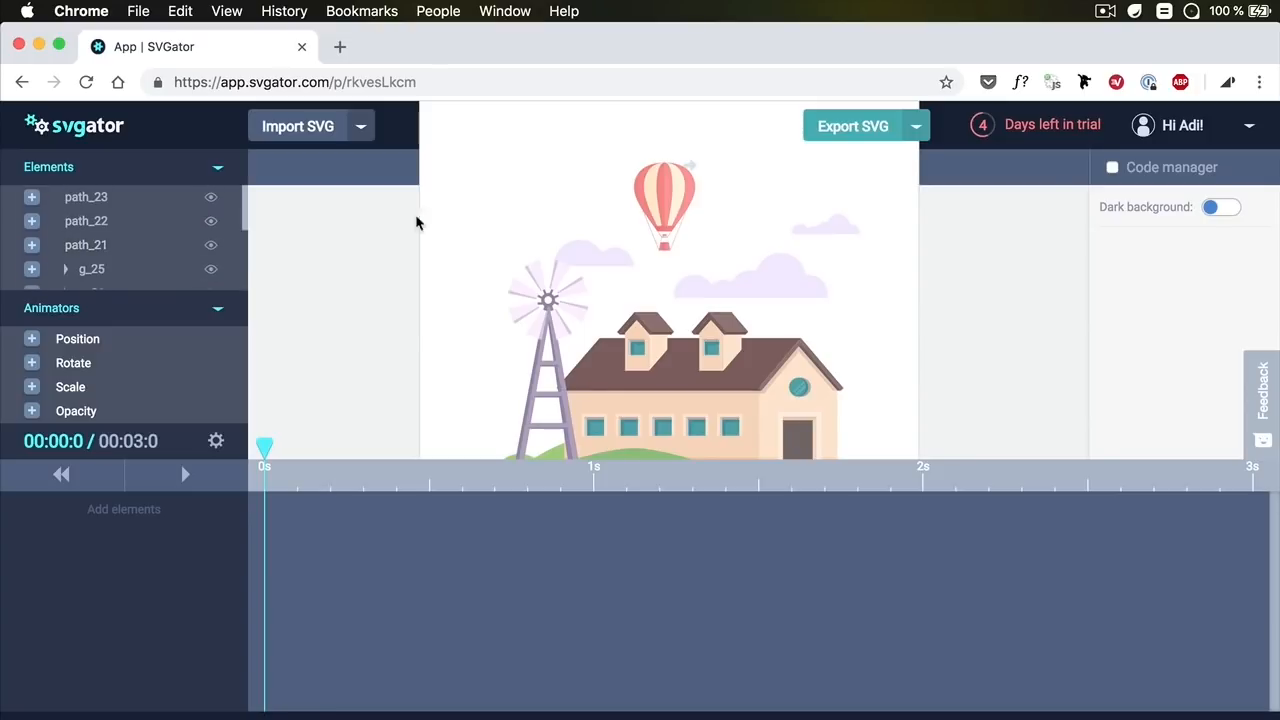
left_click(665, 194)
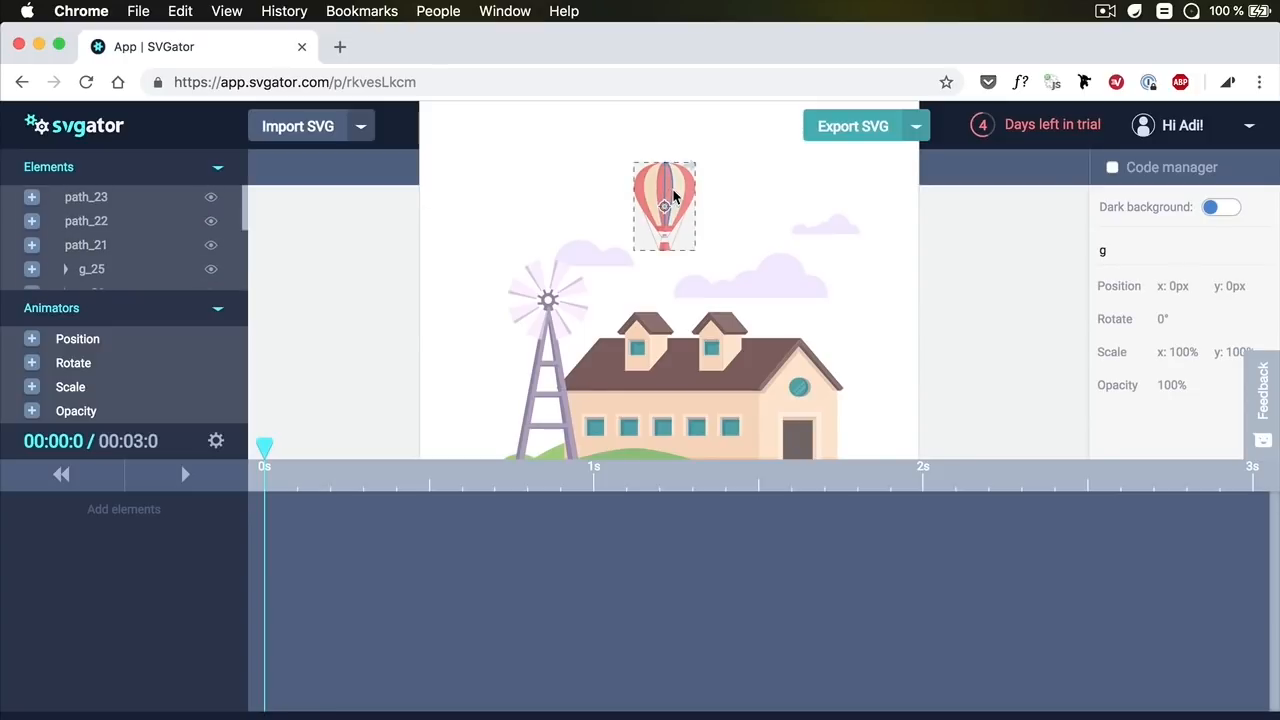
left_click(588, 258)
left_click(716, 278)
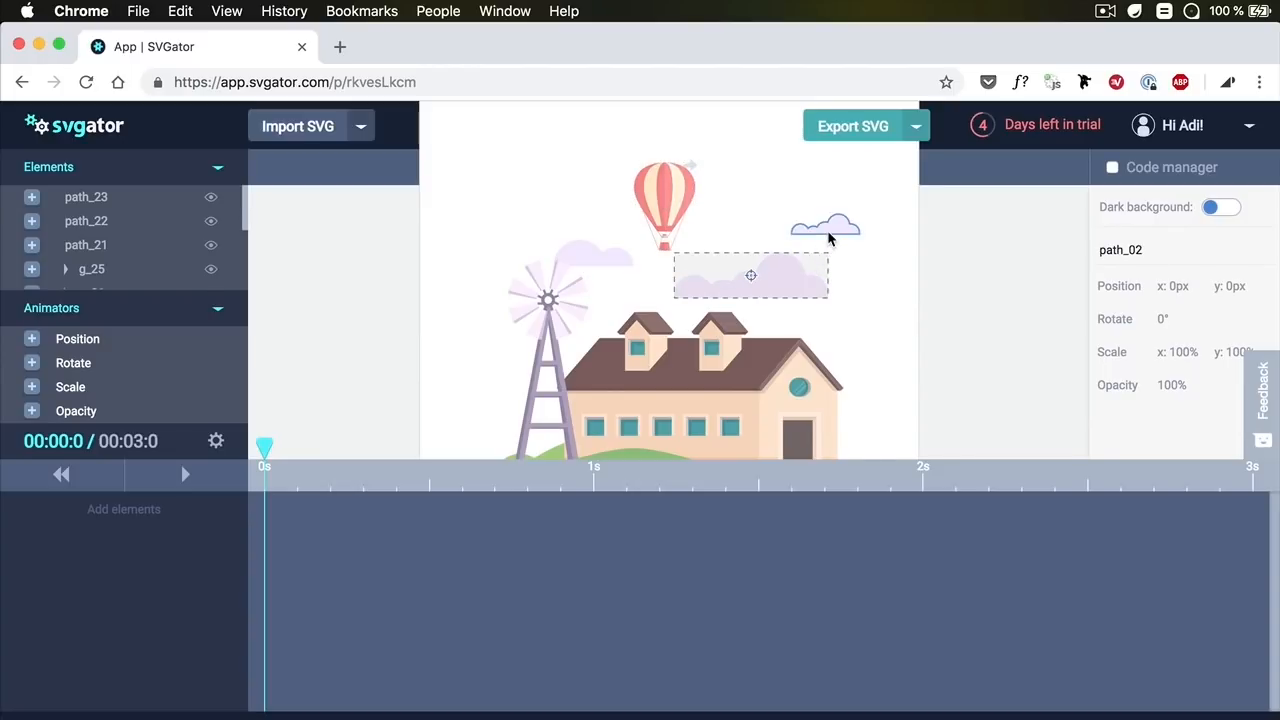
left_click(808, 236)
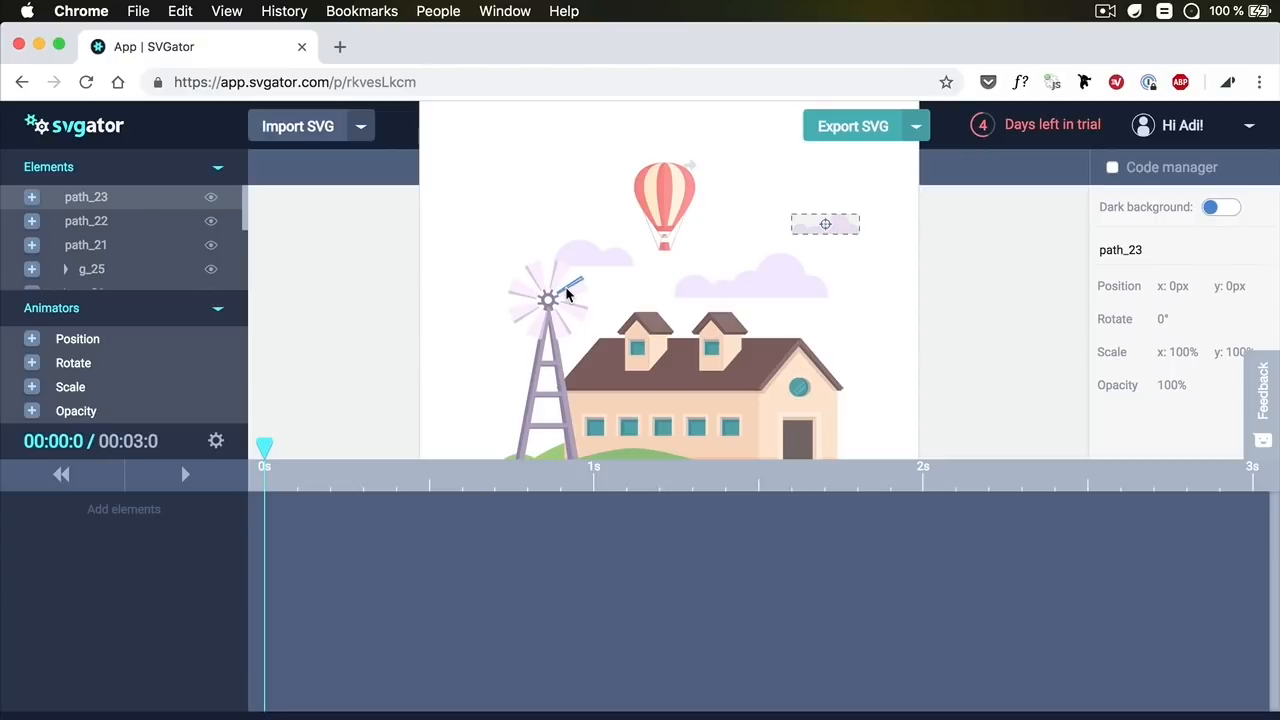
- Locate the group g_27 that holds the windmill blades and add it to the timeline with a Rotate animator
left_click(567, 288)
scroll(146, 240, "down", 5)
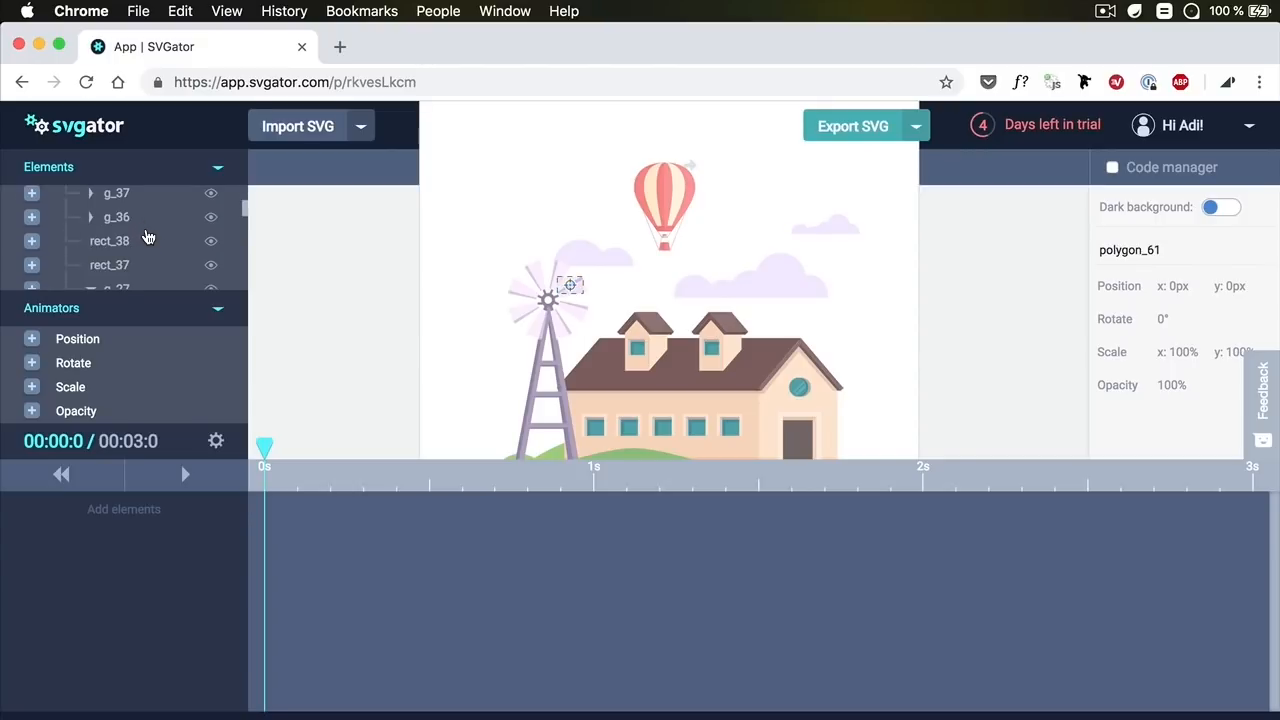
scroll(146, 236, "down", 5)
scroll(146, 236, "up", 2)
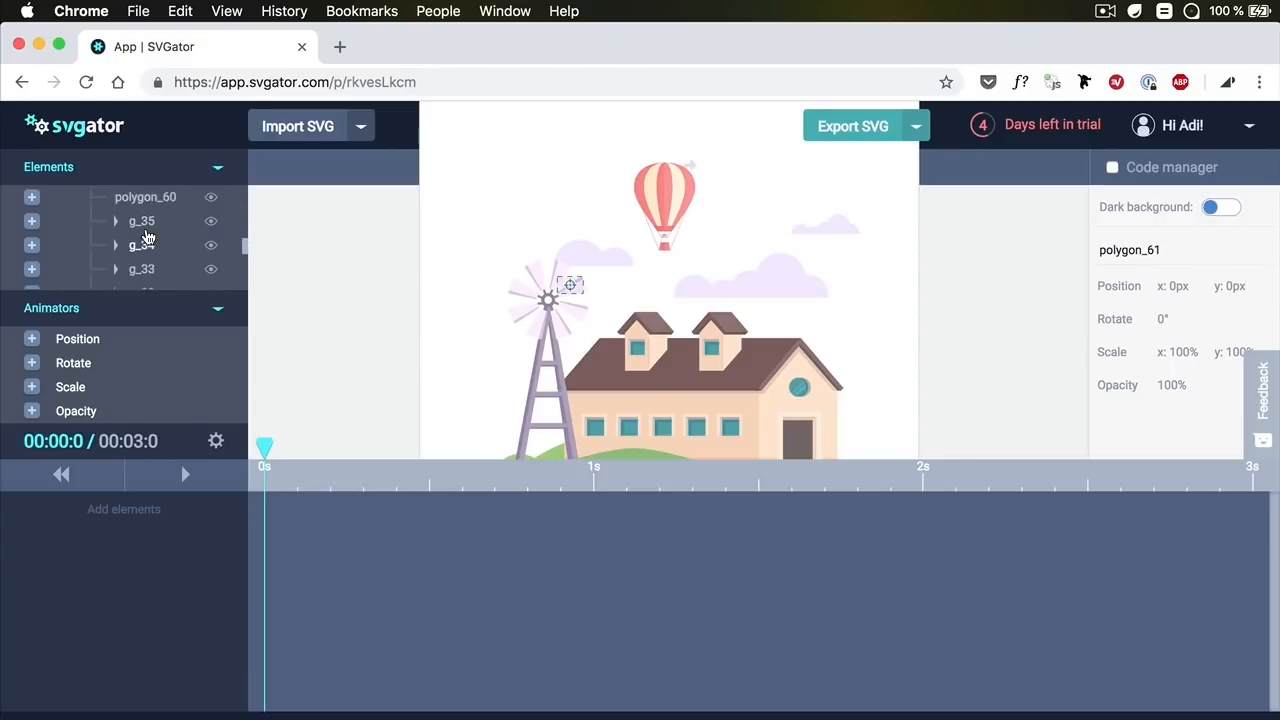
scroll(146, 236, "up", 4)
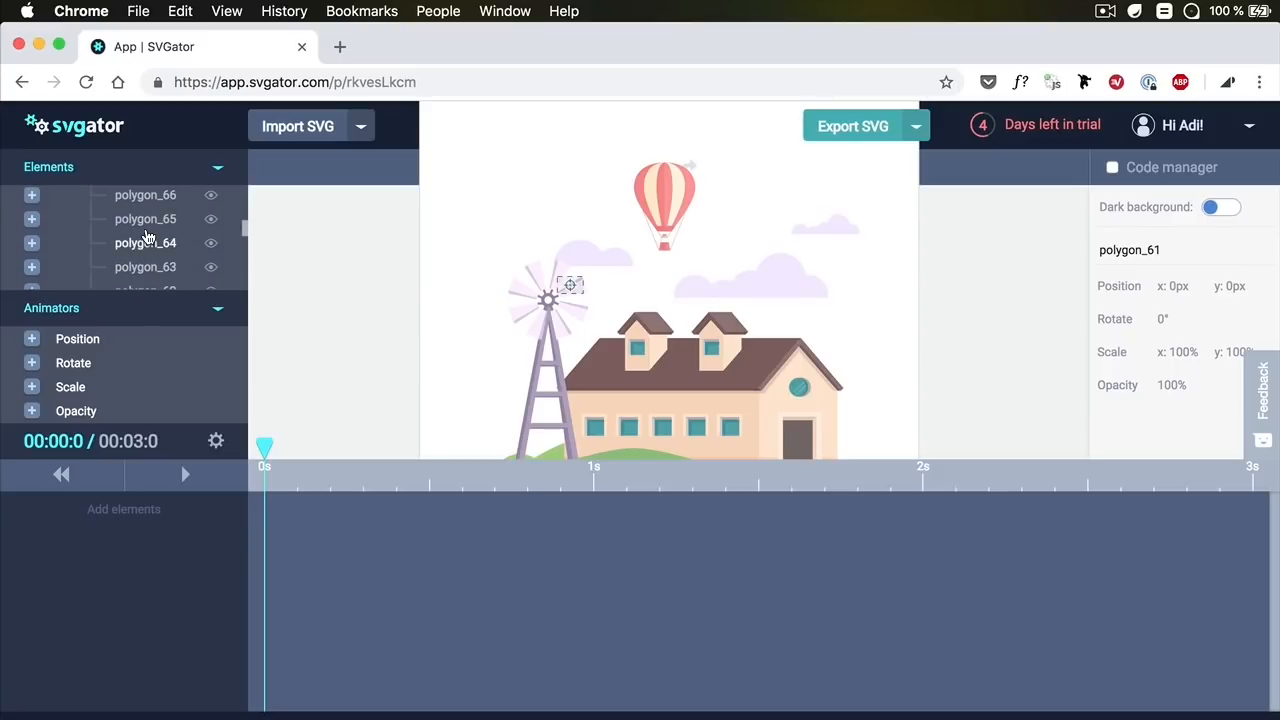
scroll(146, 236, "up", 2)
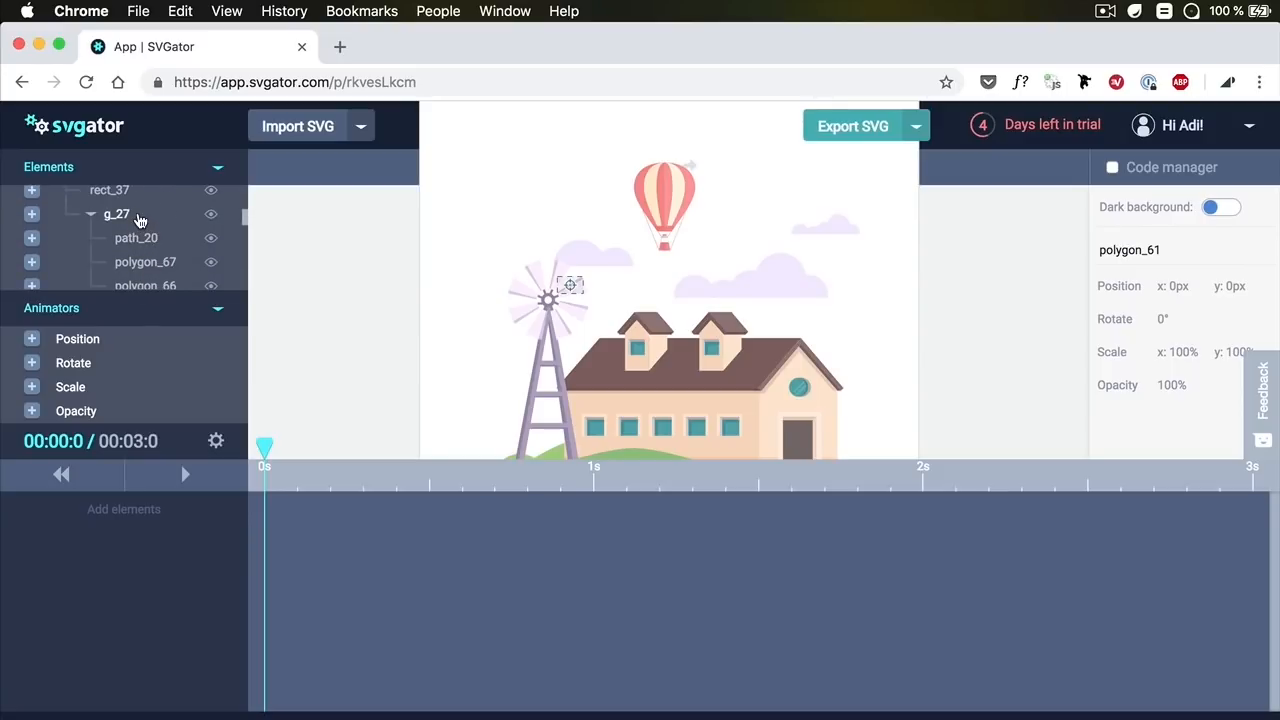
left_click(140, 221)
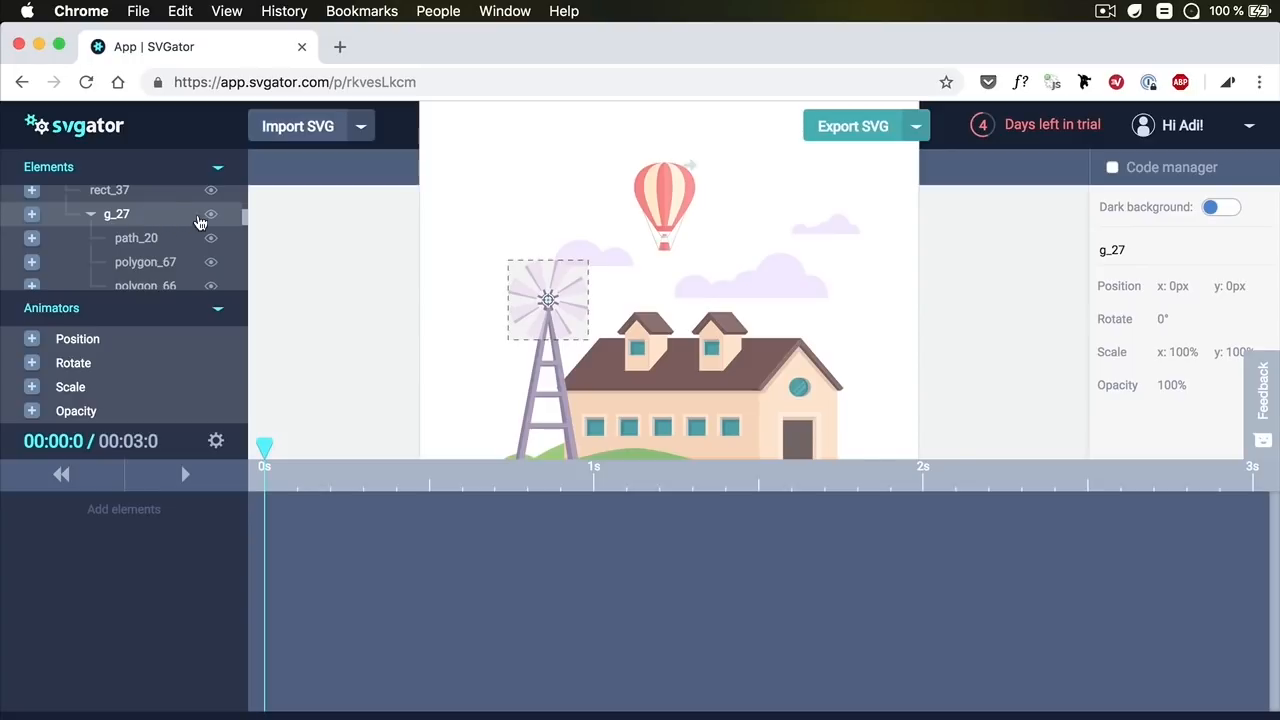
left_click(32, 215)
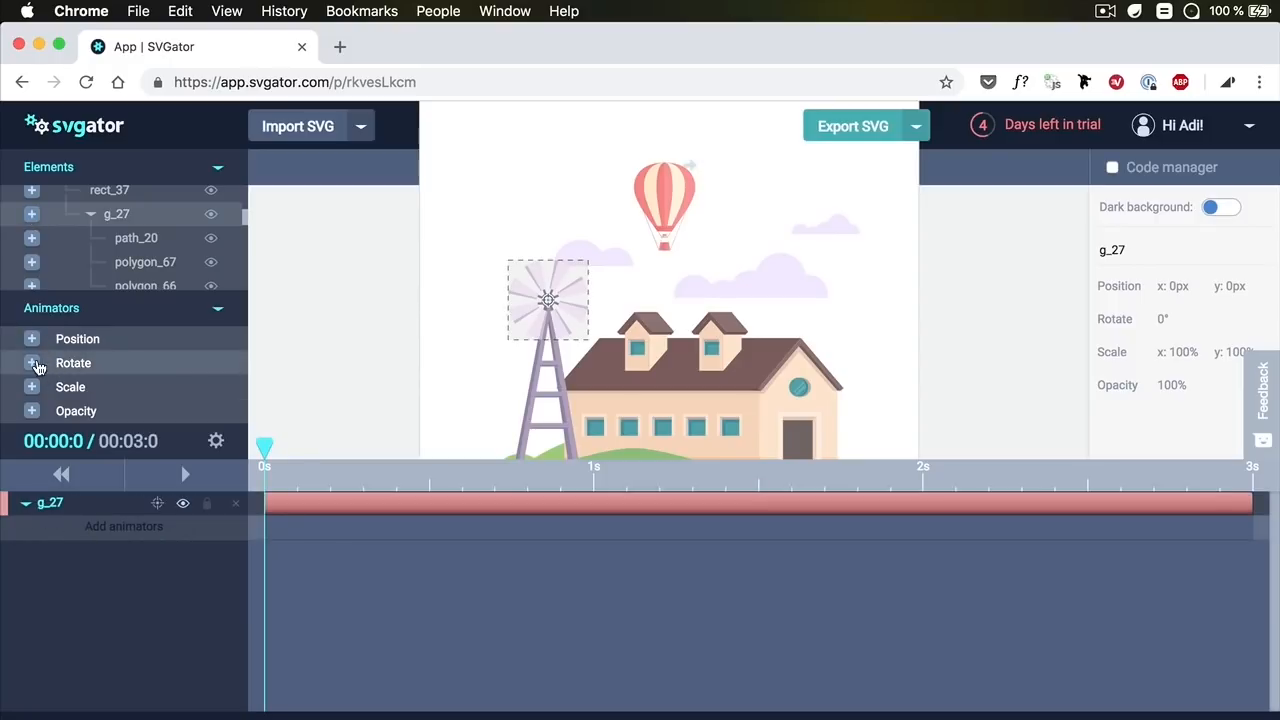
left_click(73, 363)
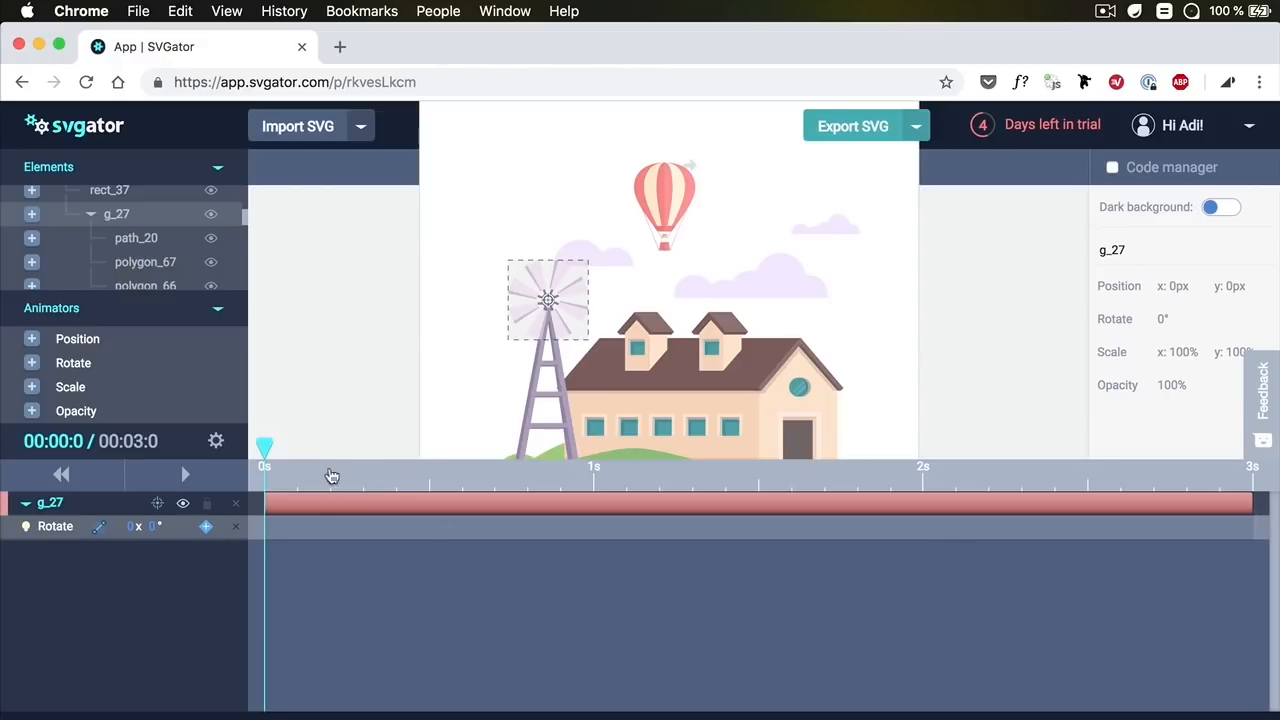
- Set the animation duration to 00:20:0 and make it loop
left_click(215, 443)
left_click(132, 172)
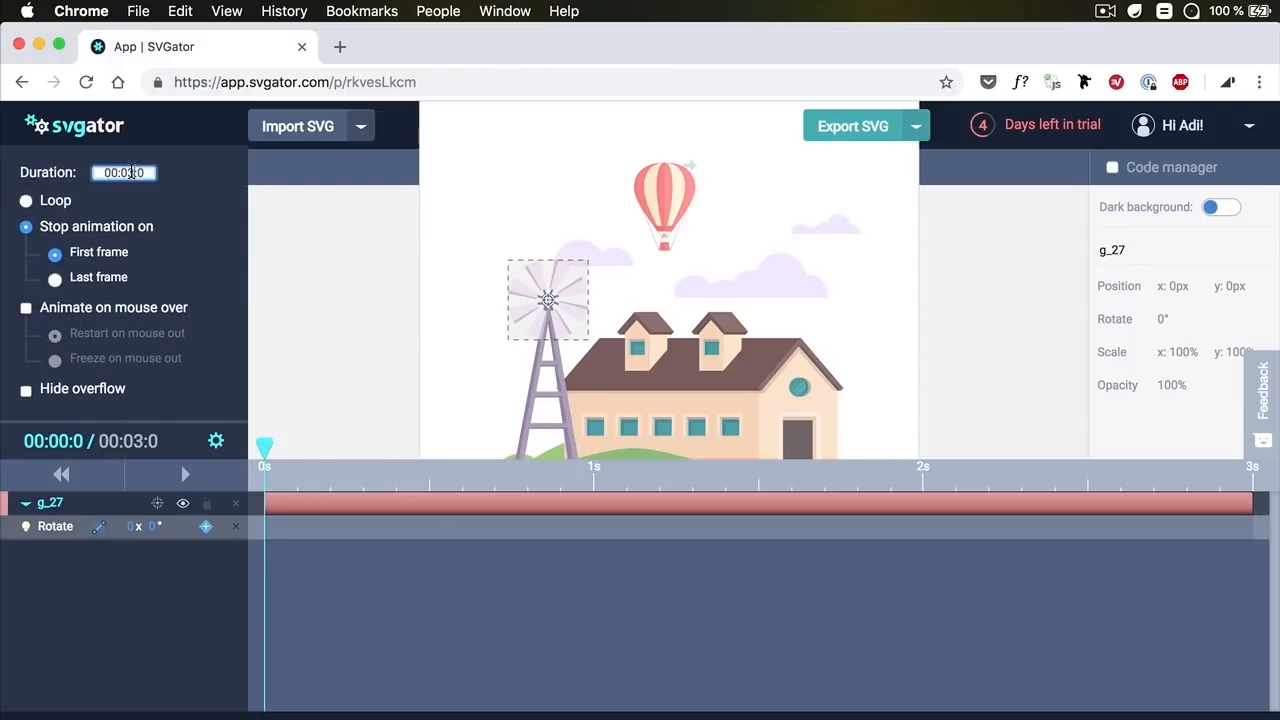
left_click(76, 202)
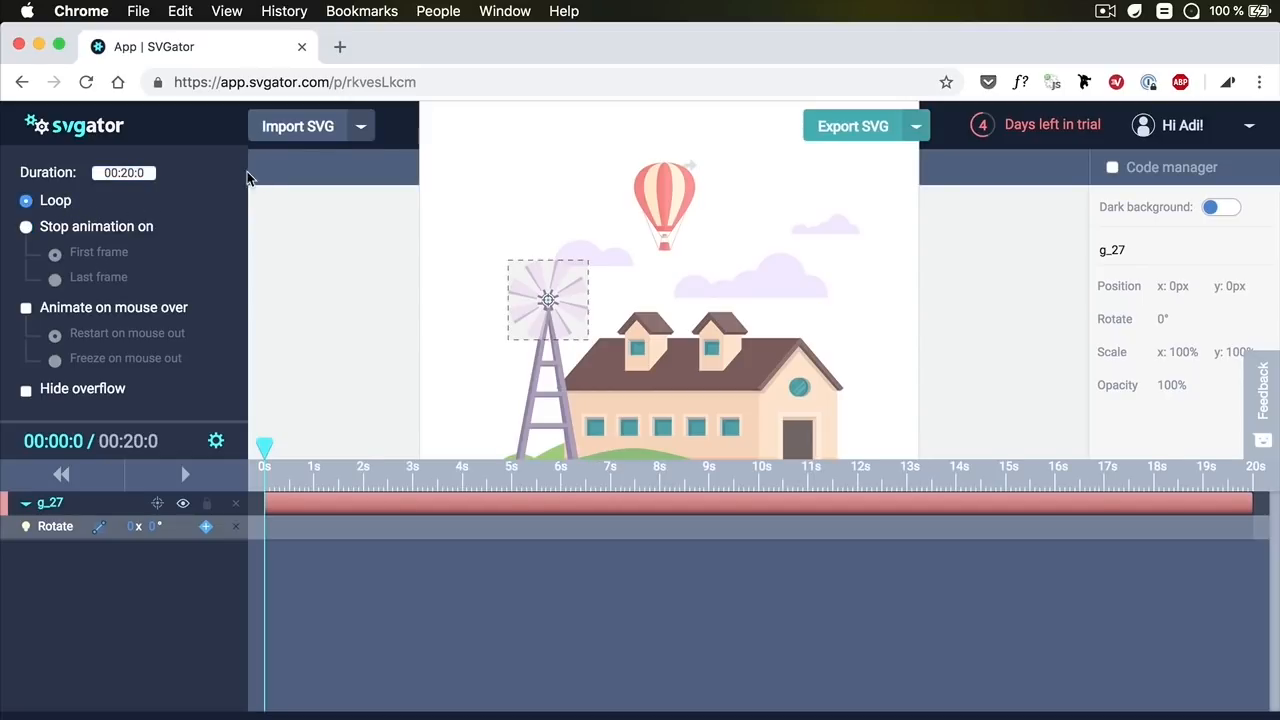
left_click(215, 441)
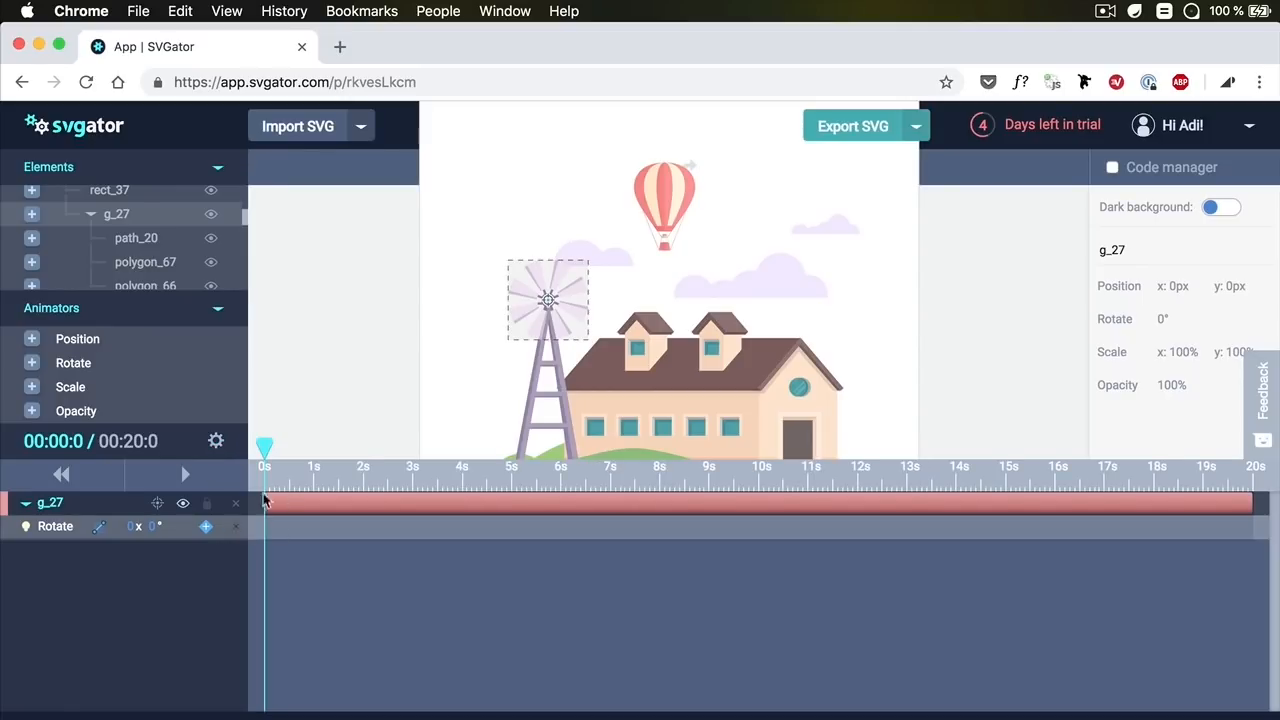
- Keyframe the windmill blades' rotation at 0 s and 20 s, with one full turn (1x 0°) at 20 s
left_click(208, 528)
left_click_drag(264, 447, 1258, 469)
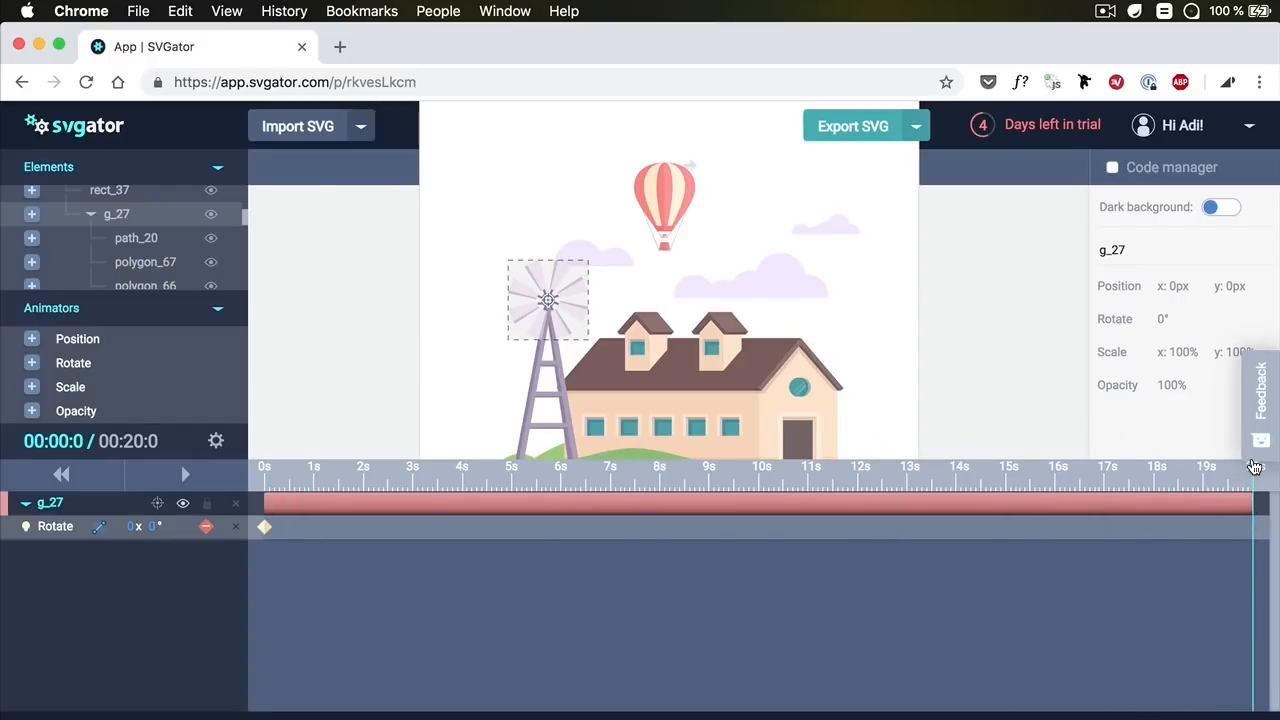
left_click(208, 530)
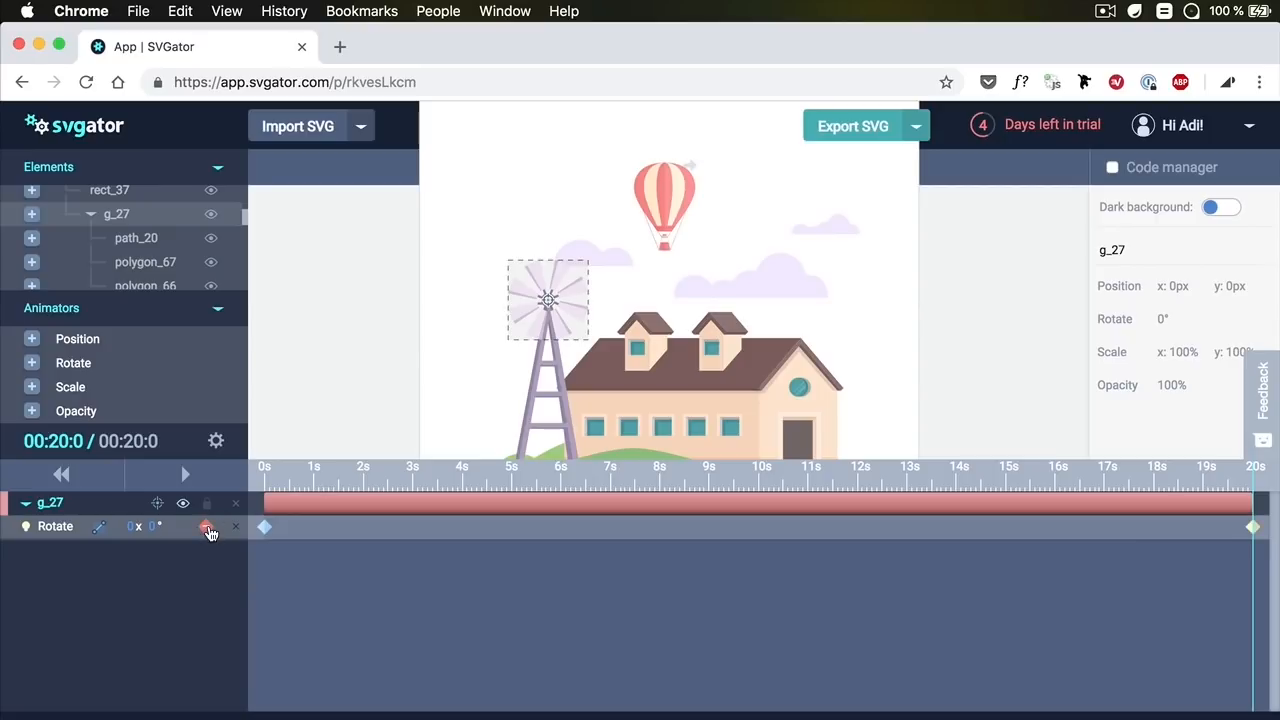
left_click(138, 528)
key("Return")
left_click(178, 482)
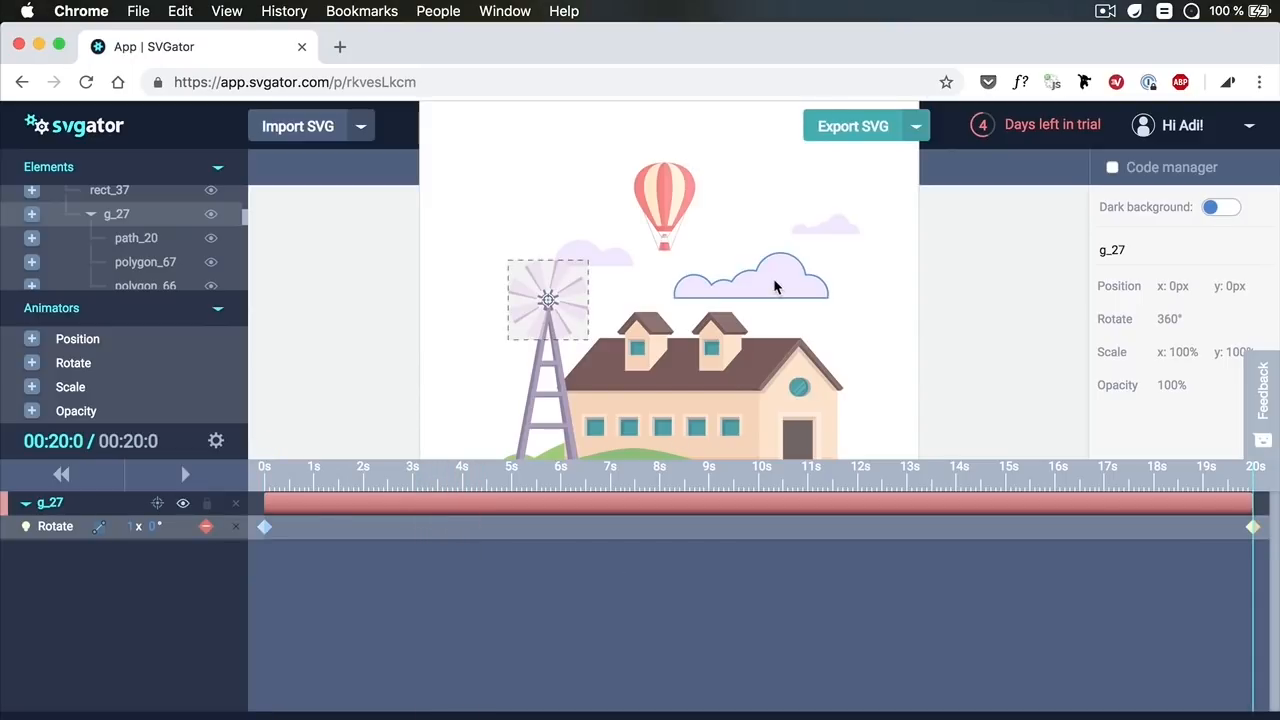
- Add the large cloud above the barn (path_02) to the timeline with a Position animator
left_click(775, 287)
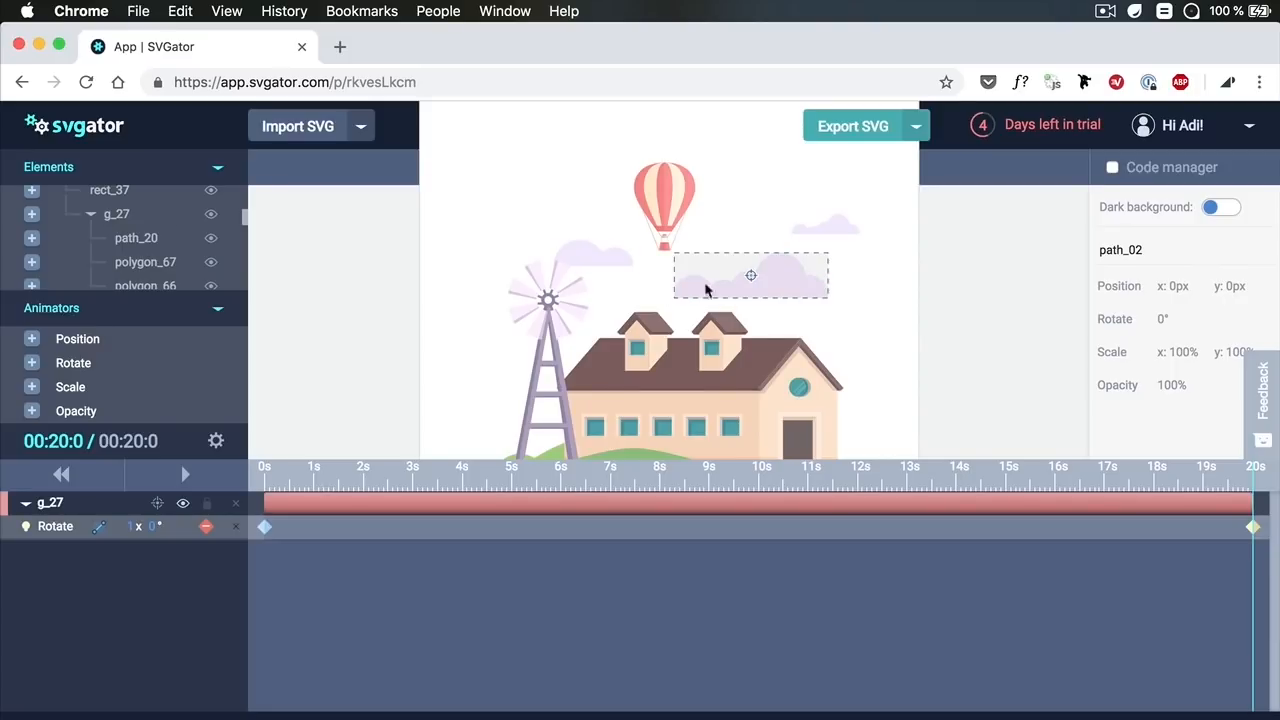
scroll(168, 228, "up", 5)
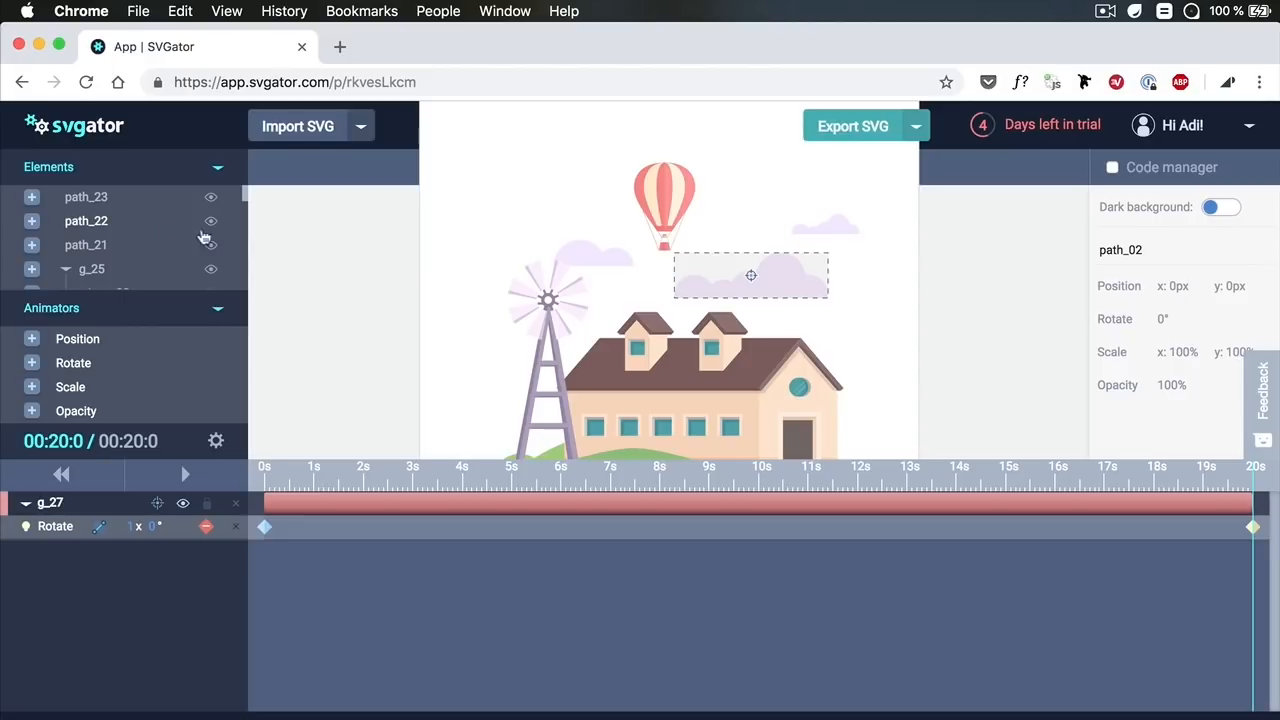
scroll(180, 236, "down", 5)
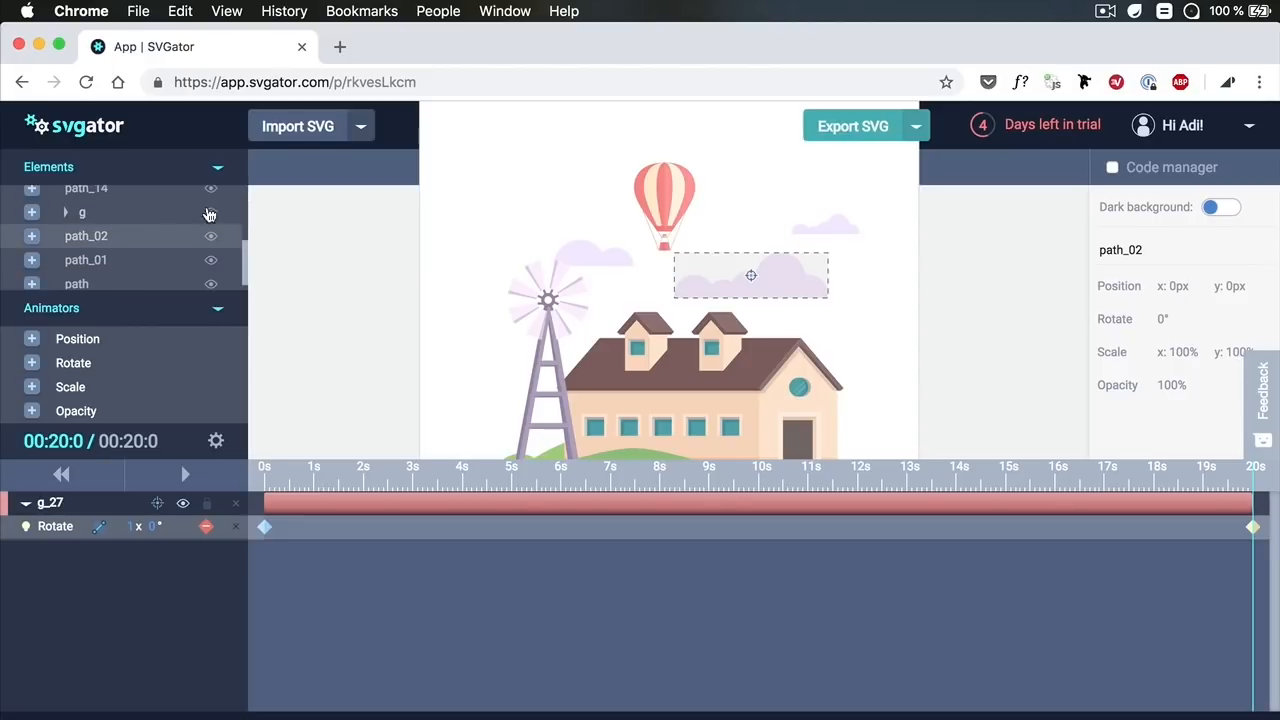
left_click(32, 238)
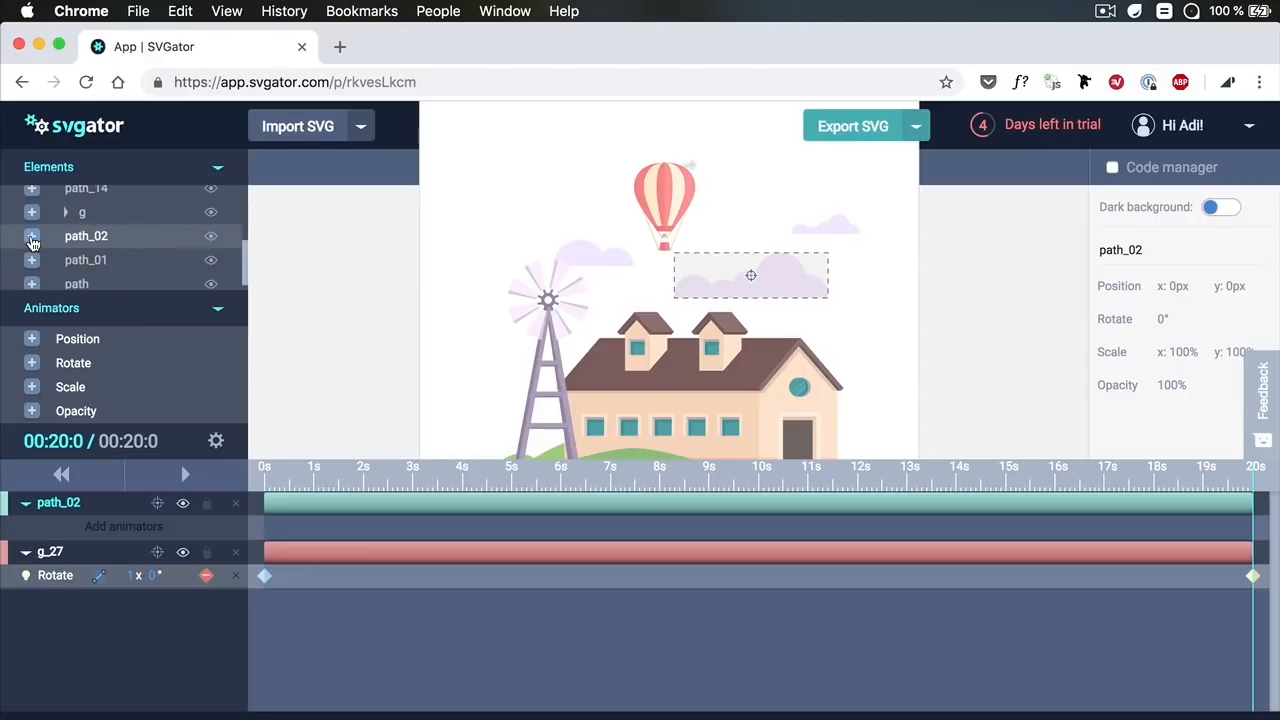
left_click(33, 339)
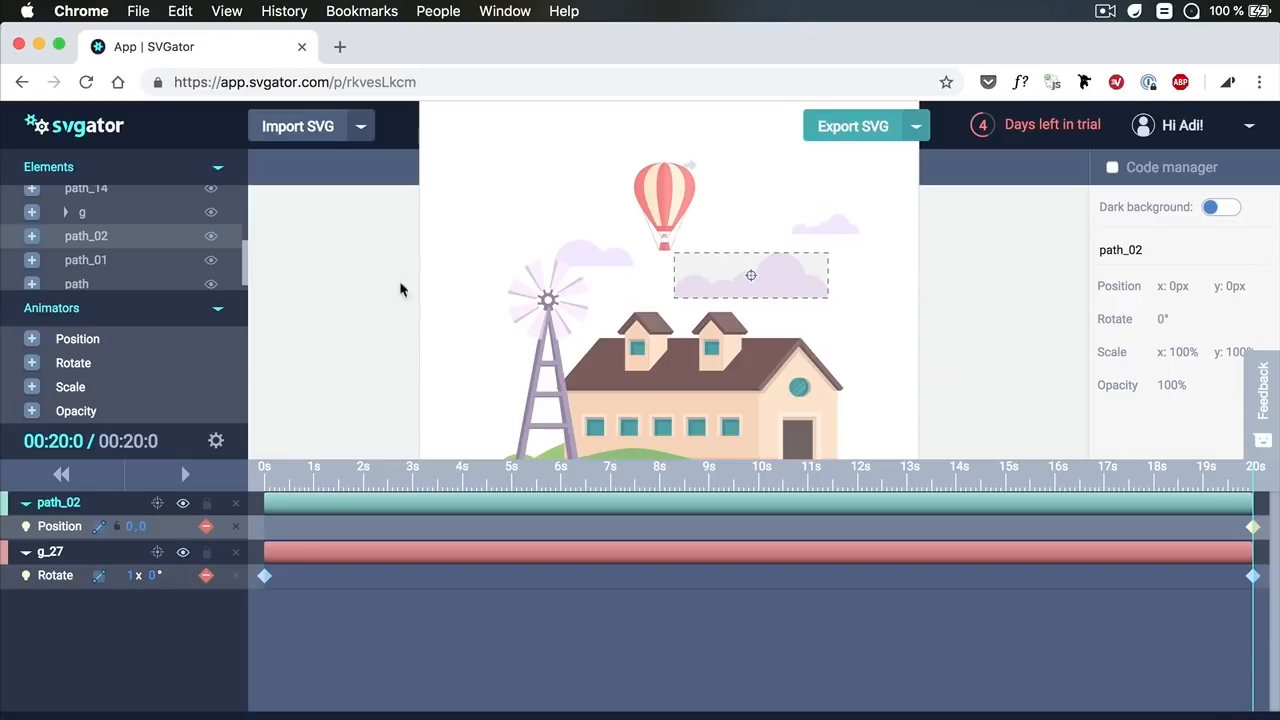
- Try -300 as the large cloud's horizontal position, replace it with 400, and keyframe that position at 0 s
left_click(134, 527)
key("Return")
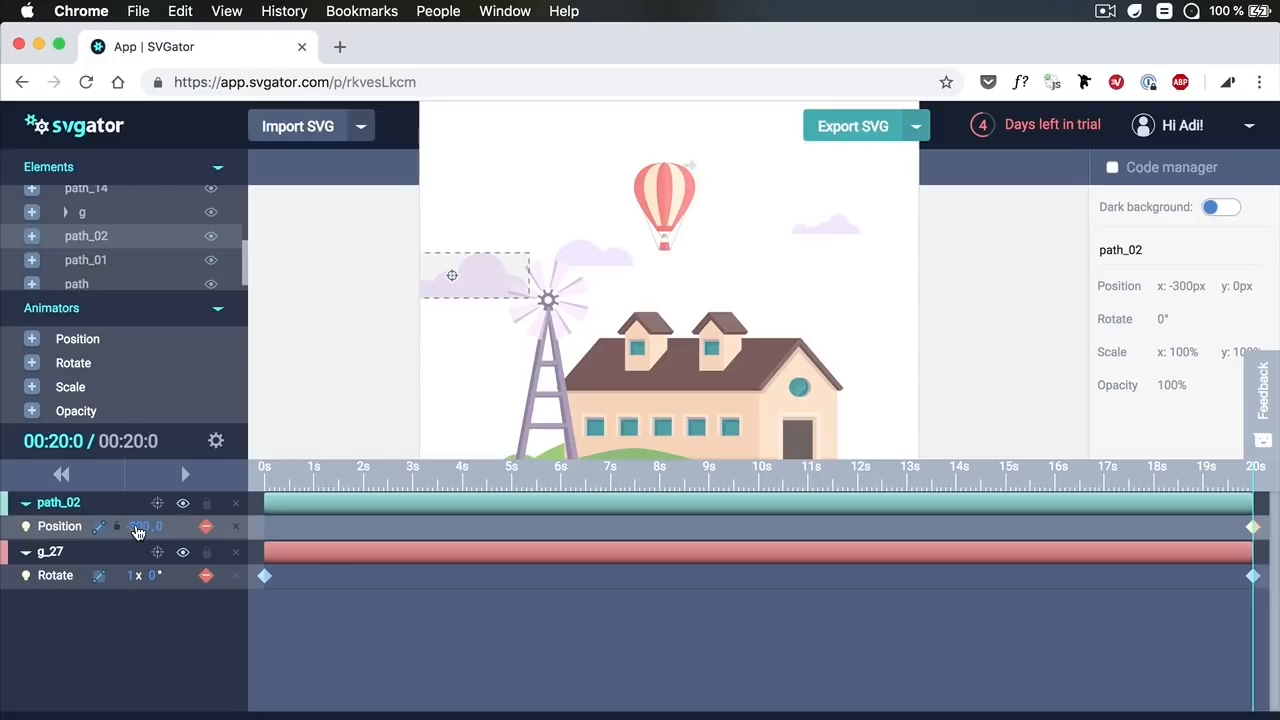
left_click(139, 529)
type("400")
key("Return")
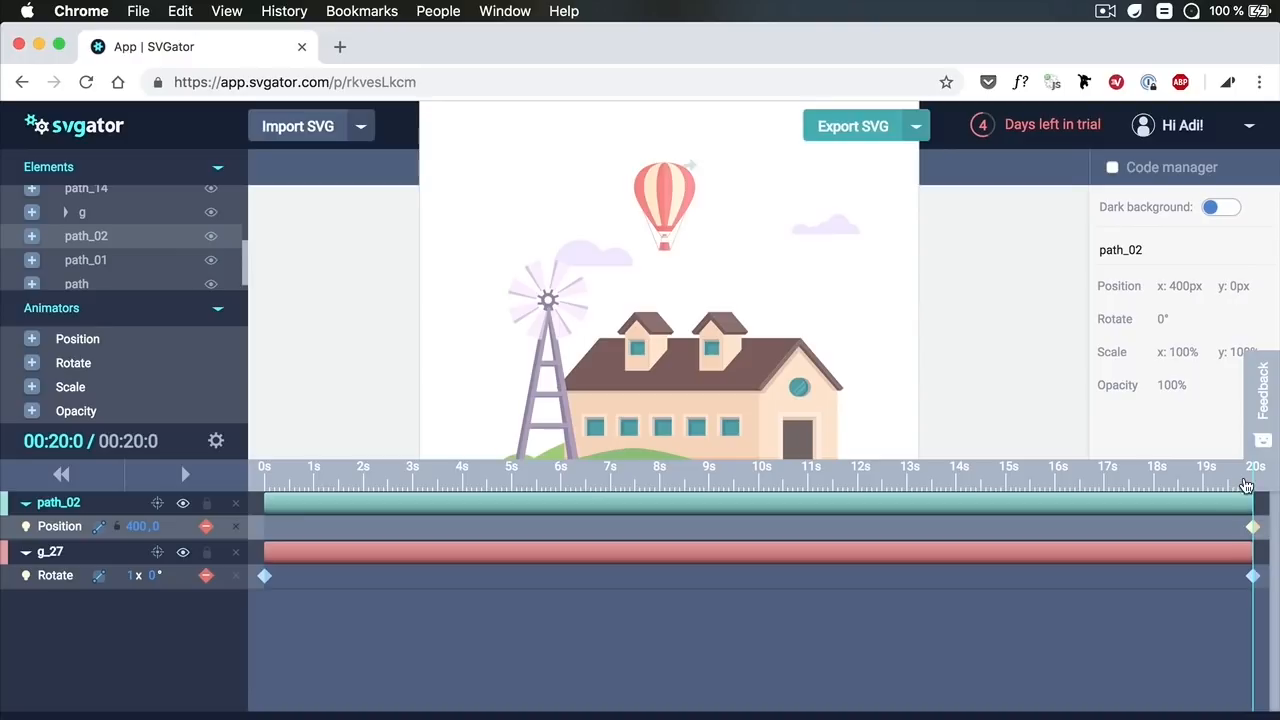
left_click(62, 475)
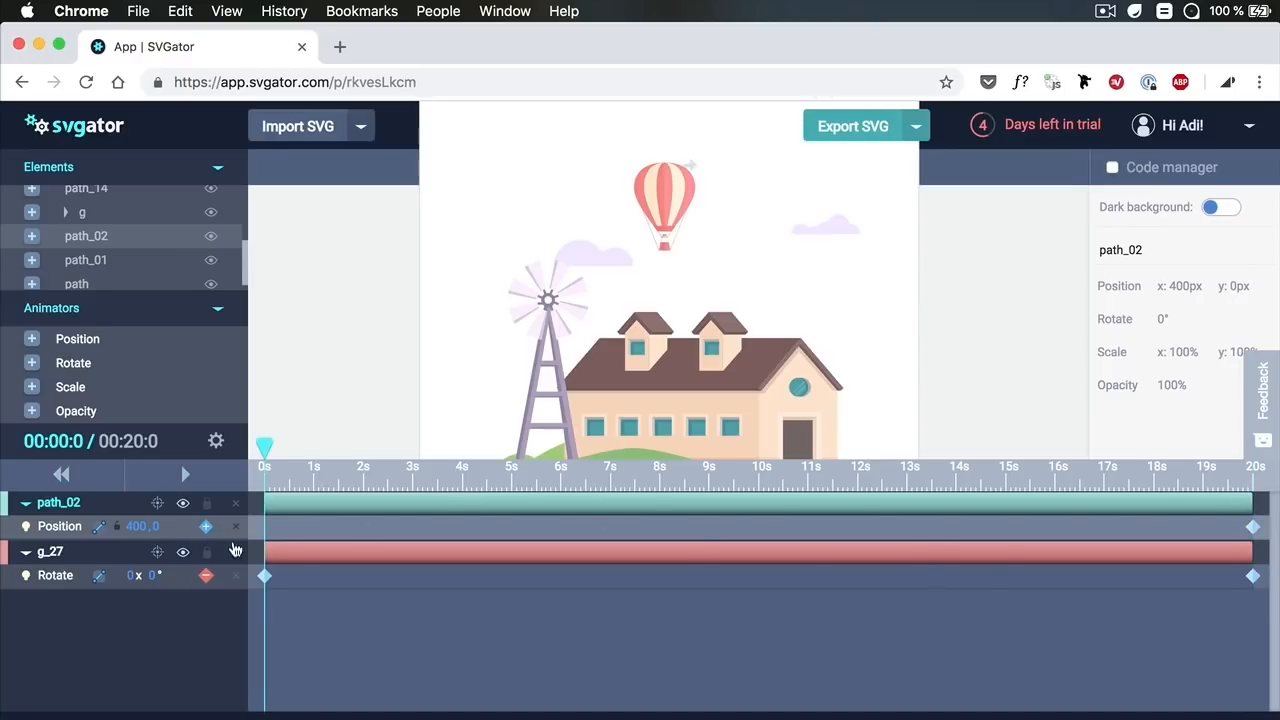
- Set the large cloud's horizontal position at the 20 s keyframe to -450, after first trying -400
left_click(1254, 528)
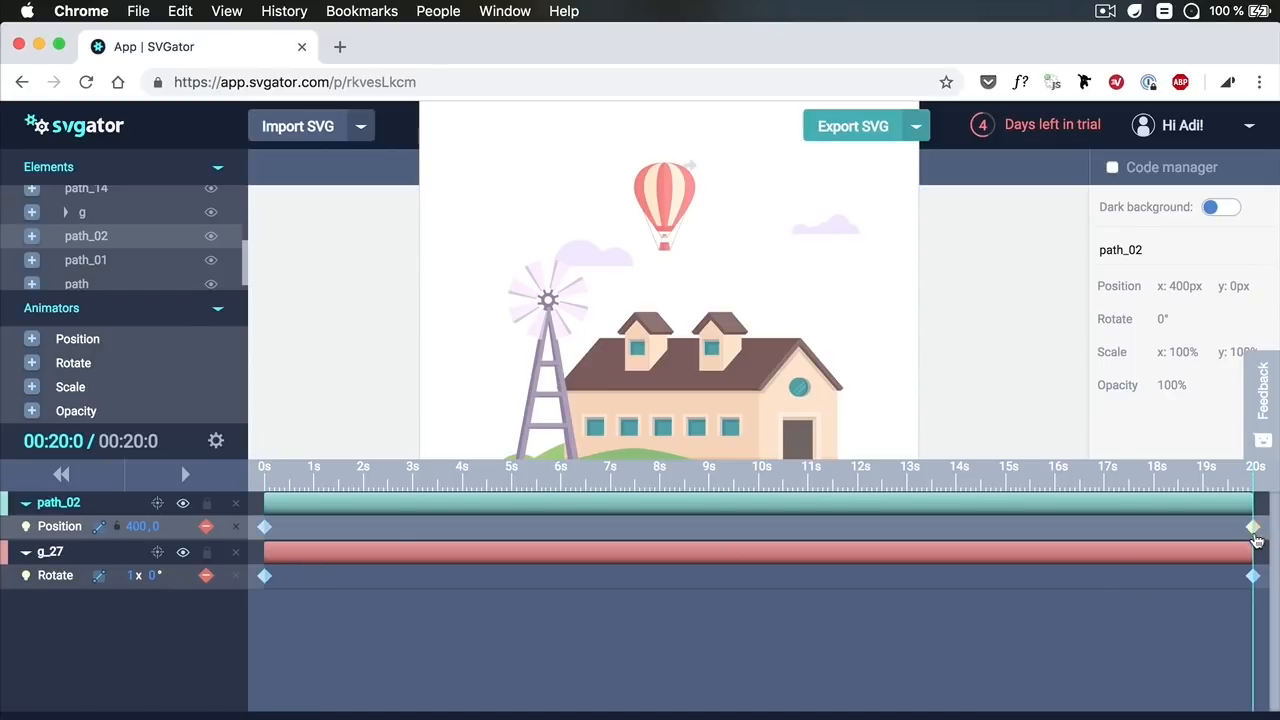
left_click(141, 527)
type("-400")
key("Return")
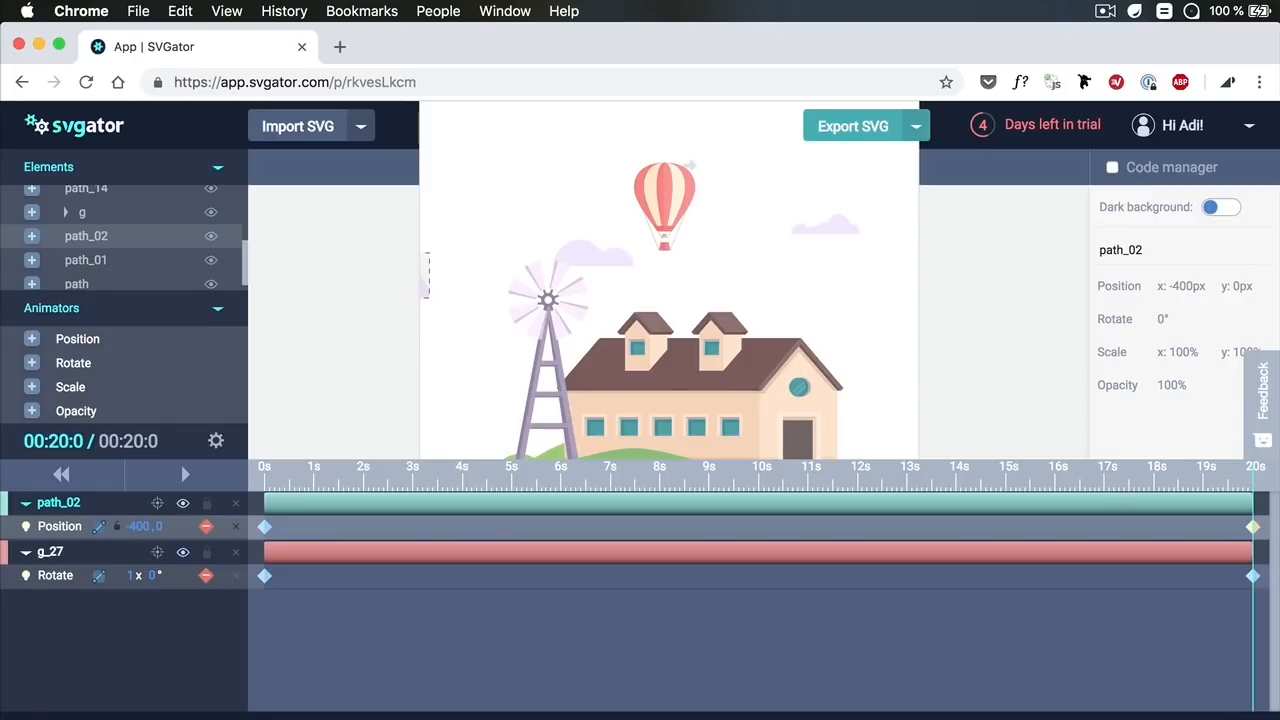
left_click(148, 526)
key("Return")
- Preview the large cloud's drift and the windmill rotation, then stop playback and return to the start
left_click(185, 475)
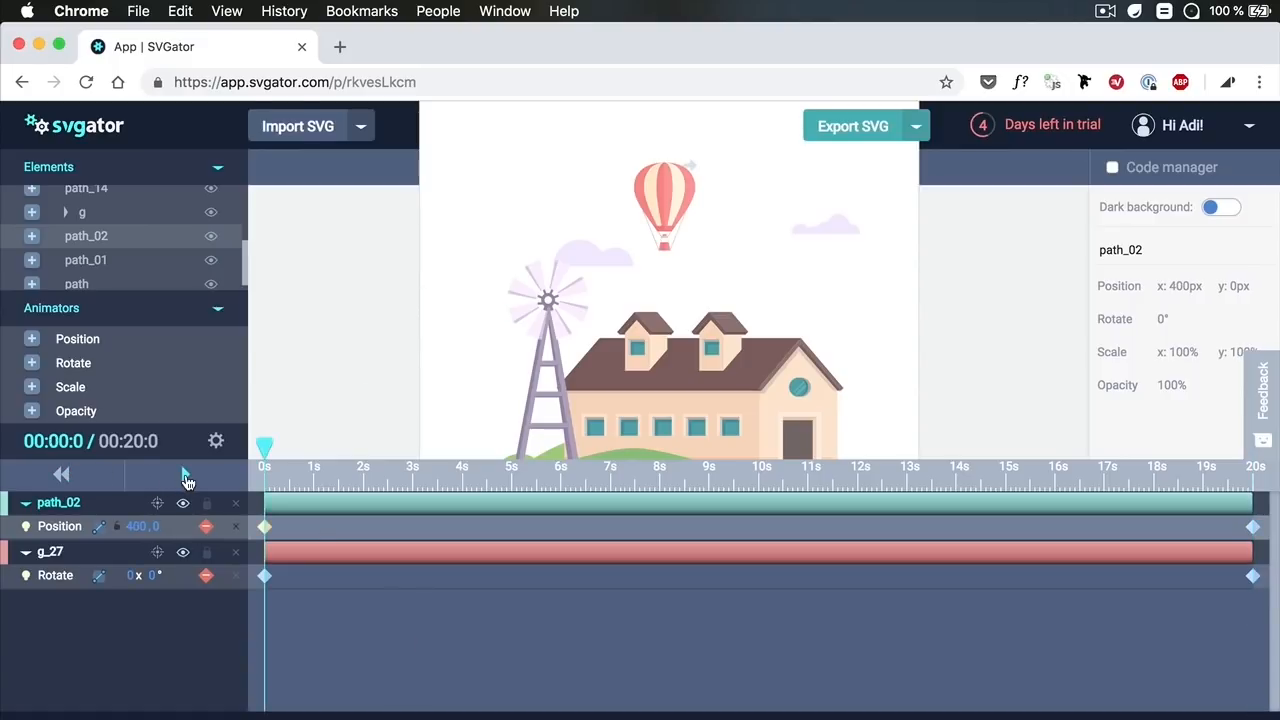
left_click(185, 476)
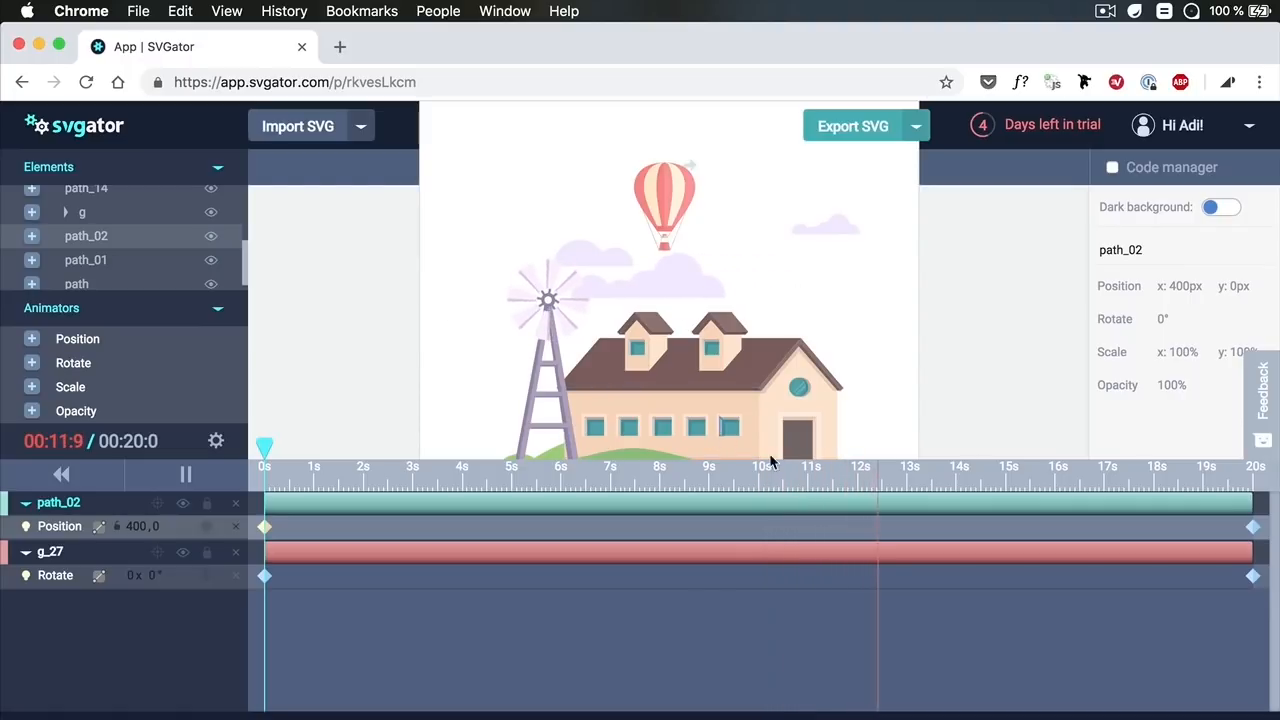
key("space")
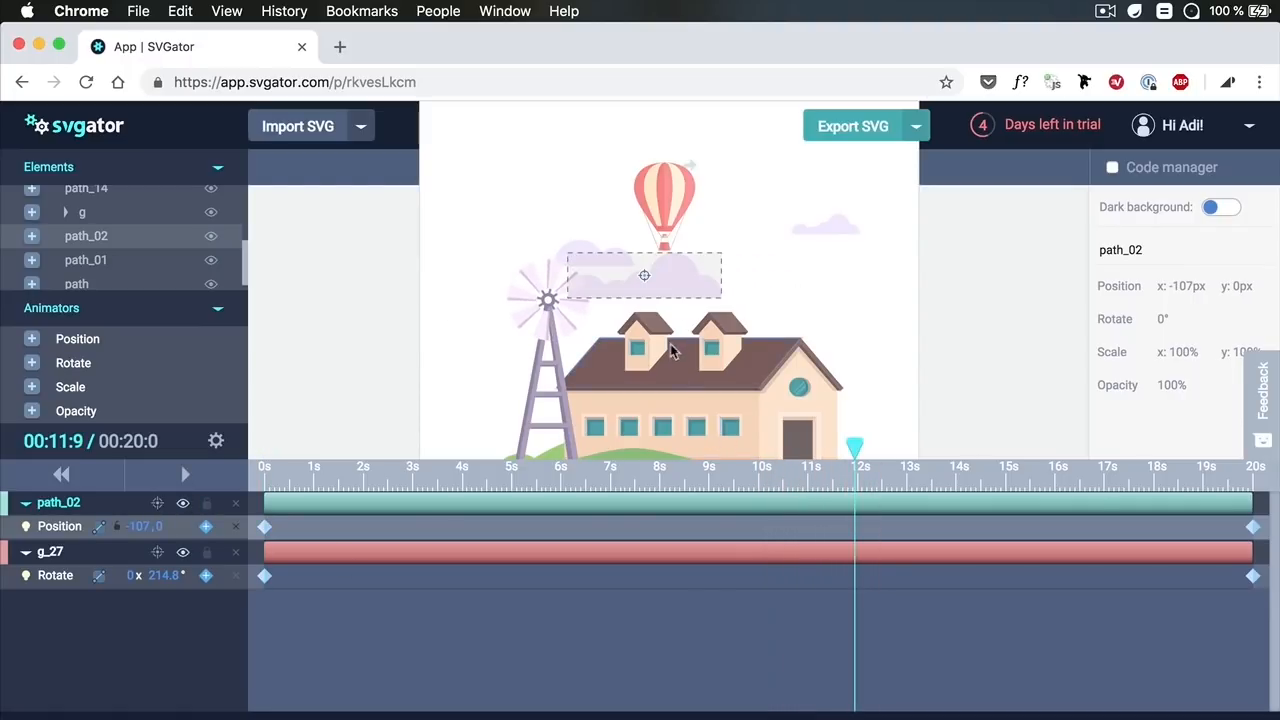
left_click(70, 477)
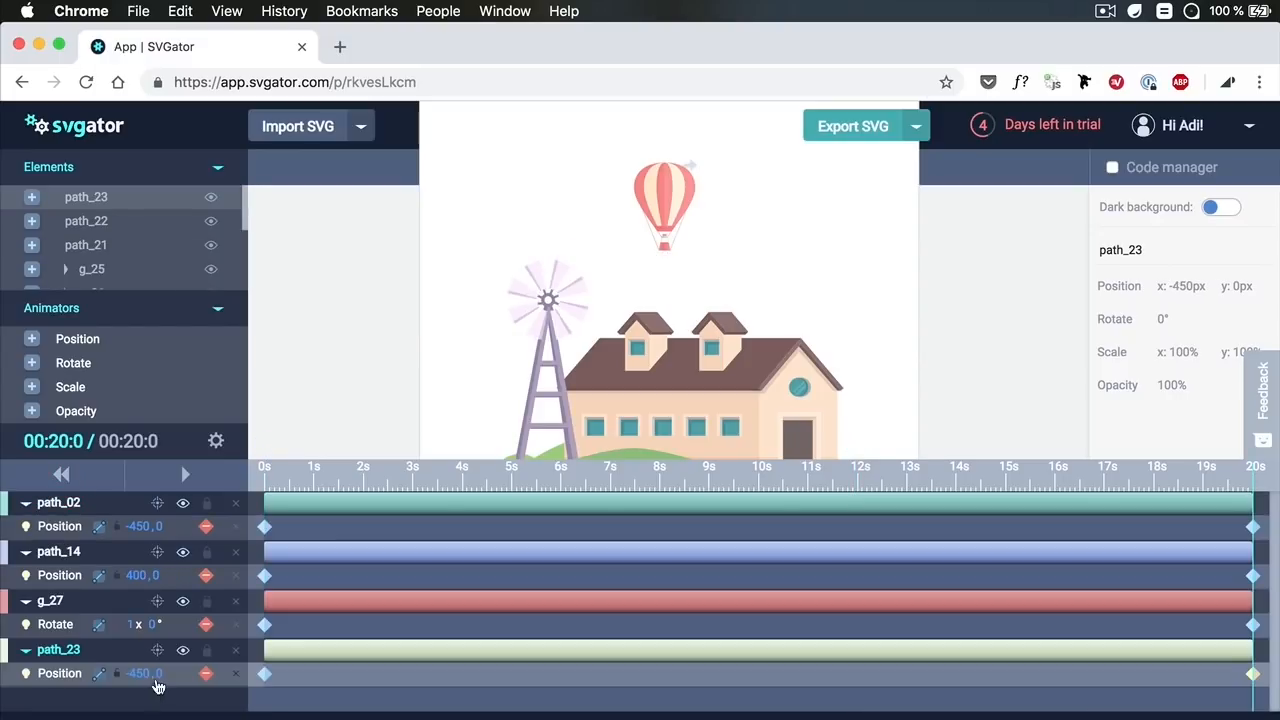
- Play the animation to check all three moving clouds with the windmill, then stop and rewind to 0 s
left_click(498, 527)
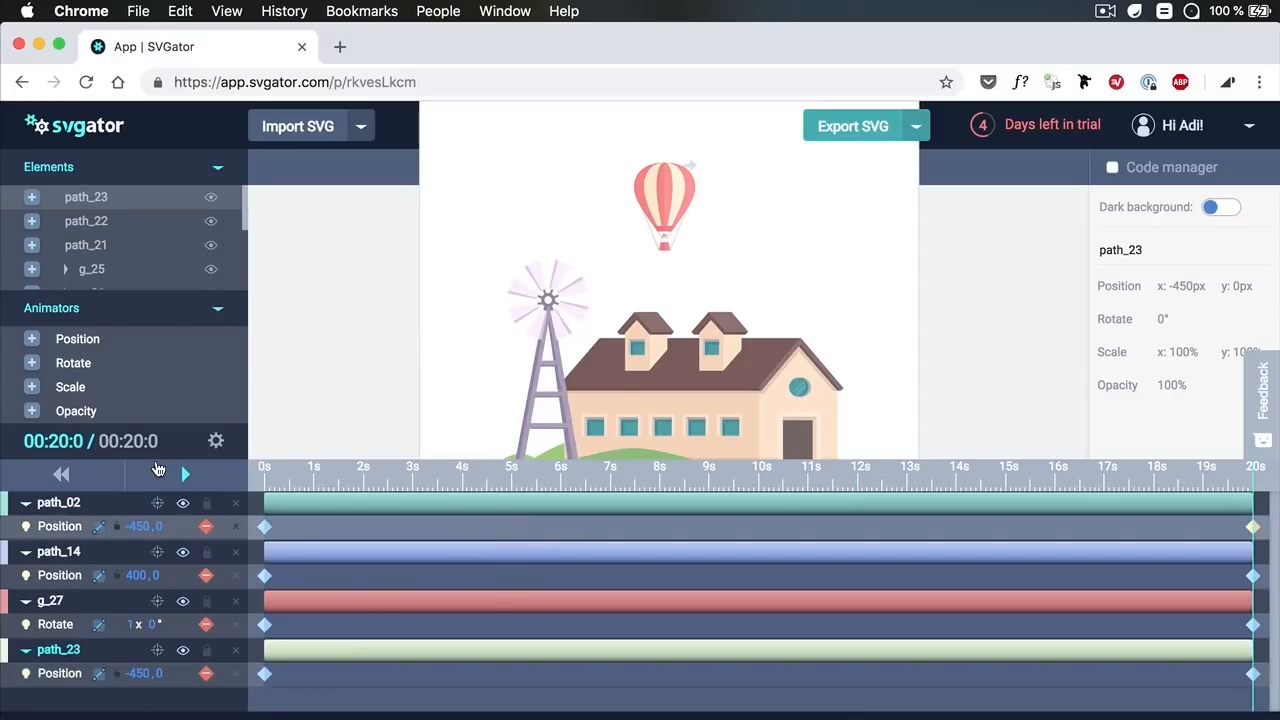
left_click(185, 476)
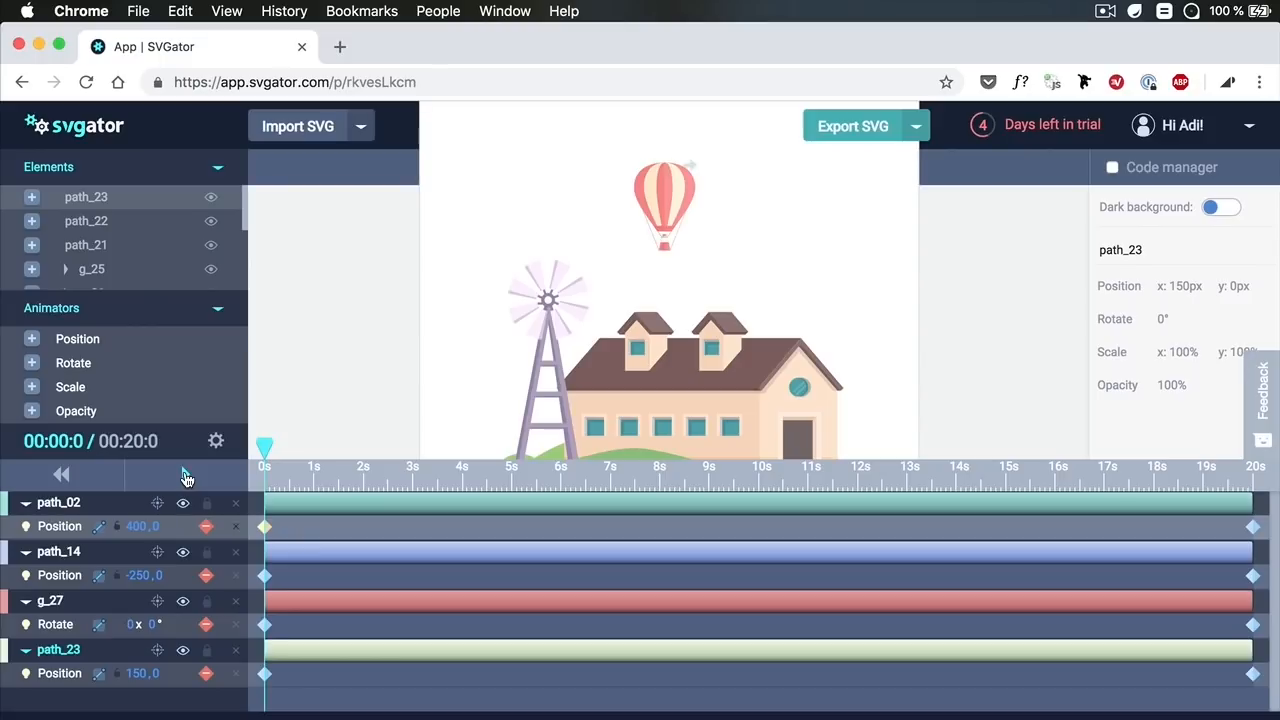
left_click(185, 476)
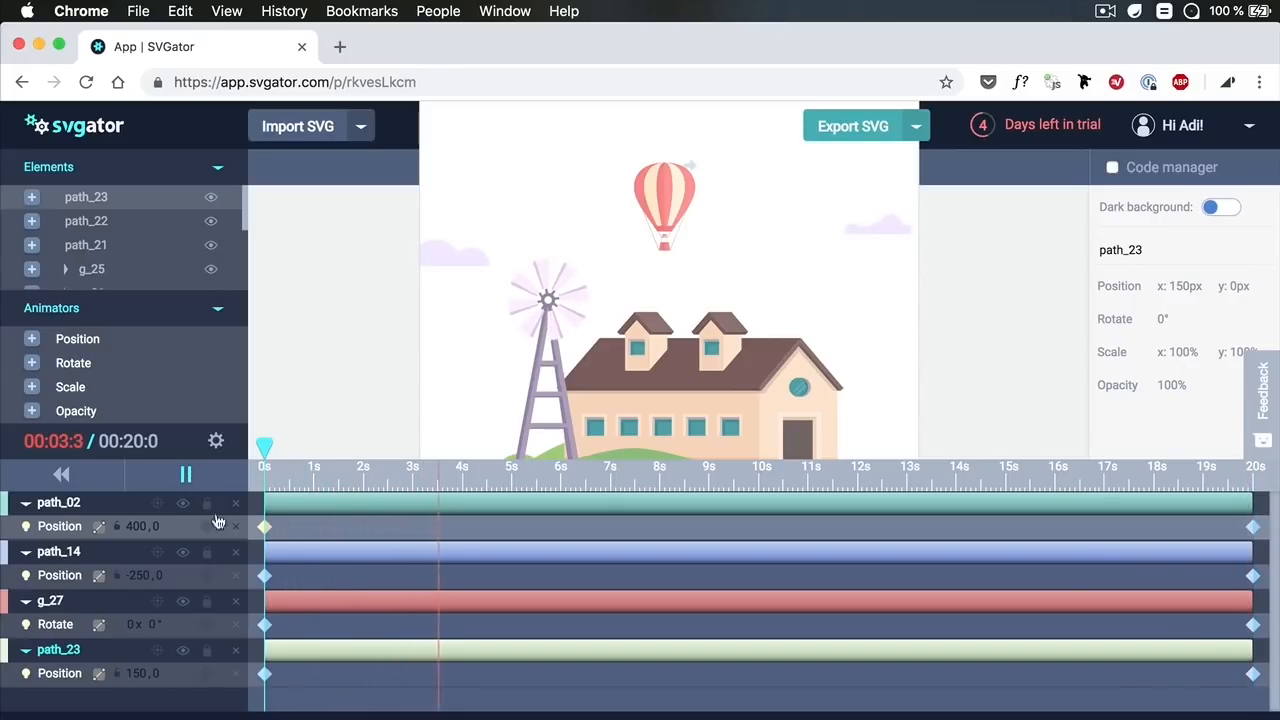
key("space")
left_click(61, 478)
- Select the whole hot-air balloon group g in the element list and add it to the timeline
left_click(675, 203)
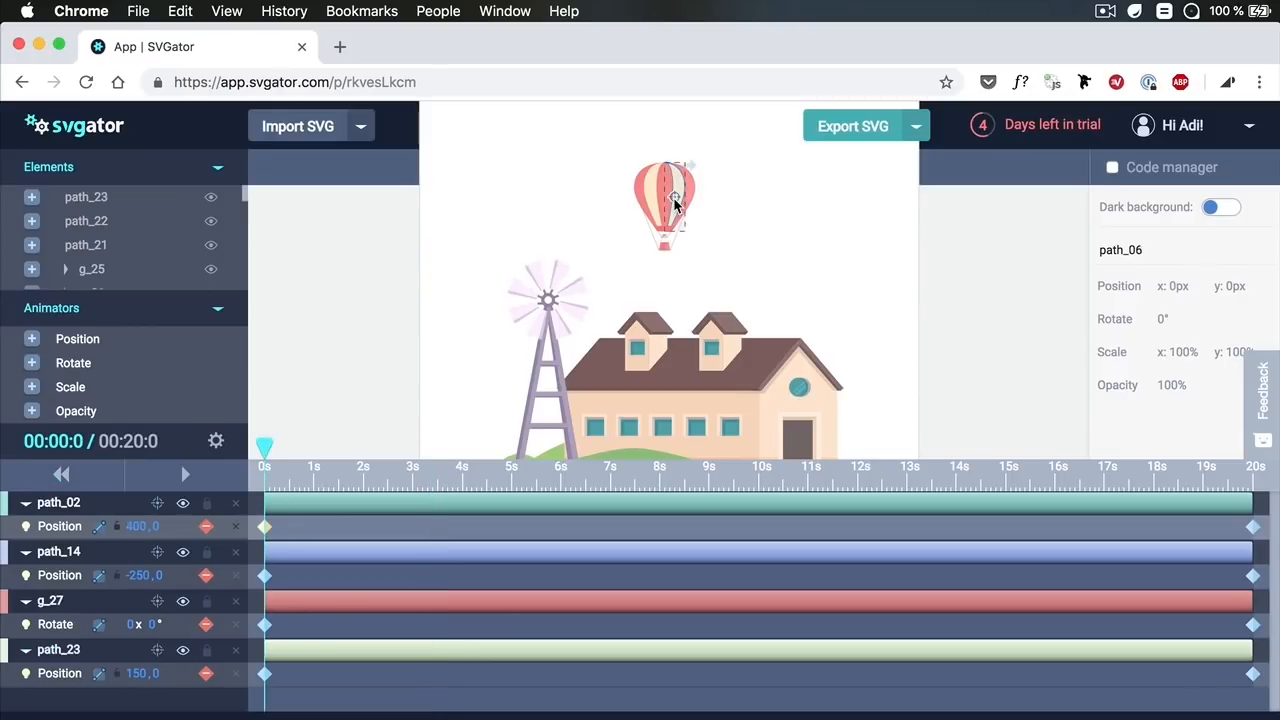
scroll(118, 252, "down", 2)
scroll(118, 253, "down", 10)
scroll(118, 253, "up", 5)
scroll(118, 253, "up", 5)
left_click(110, 201)
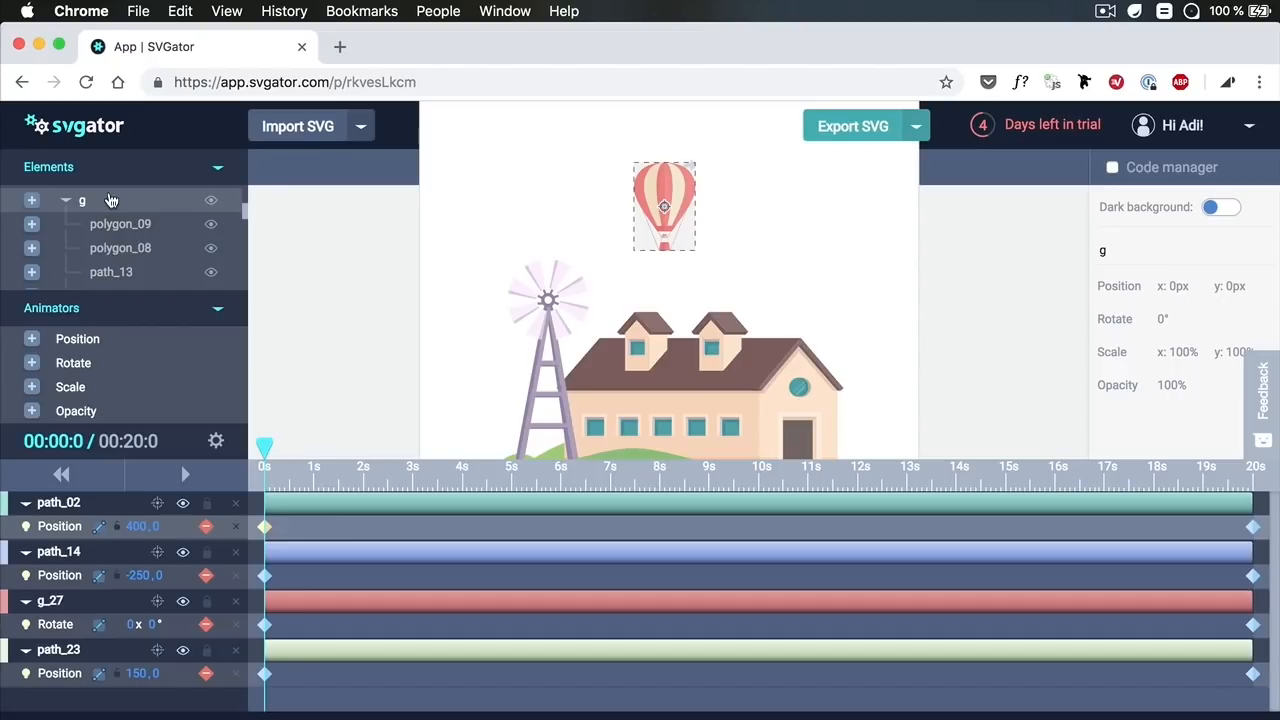
left_click(32, 201)
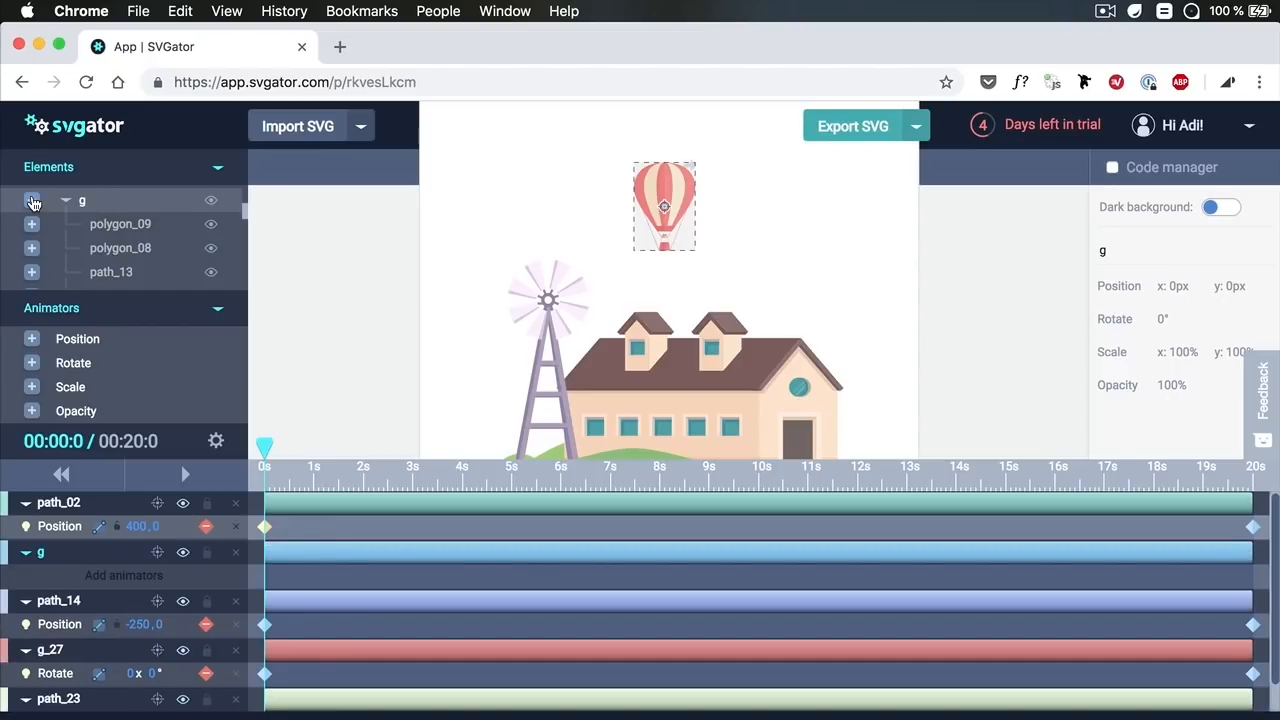
- Collapse the path_02, path_14, g_27 and path_23 tracks in the timeline, leaving the balloon group expanded
left_click(26, 503)
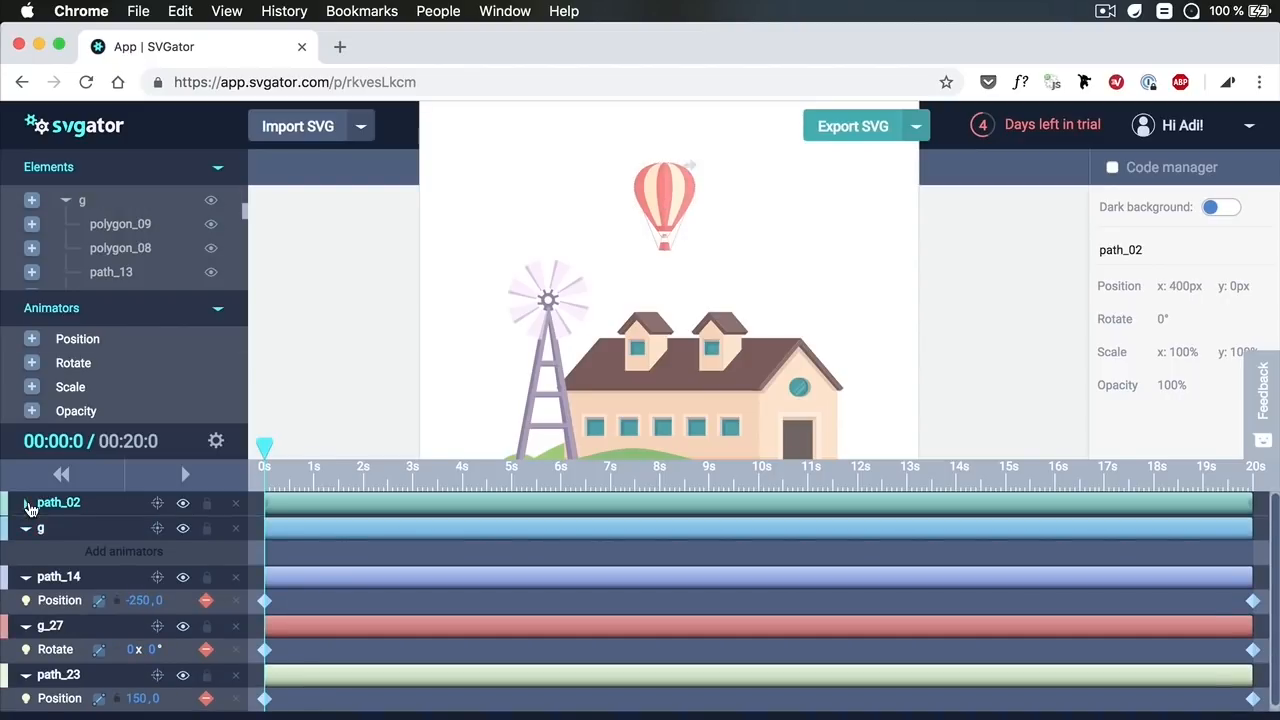
left_click(26, 577)
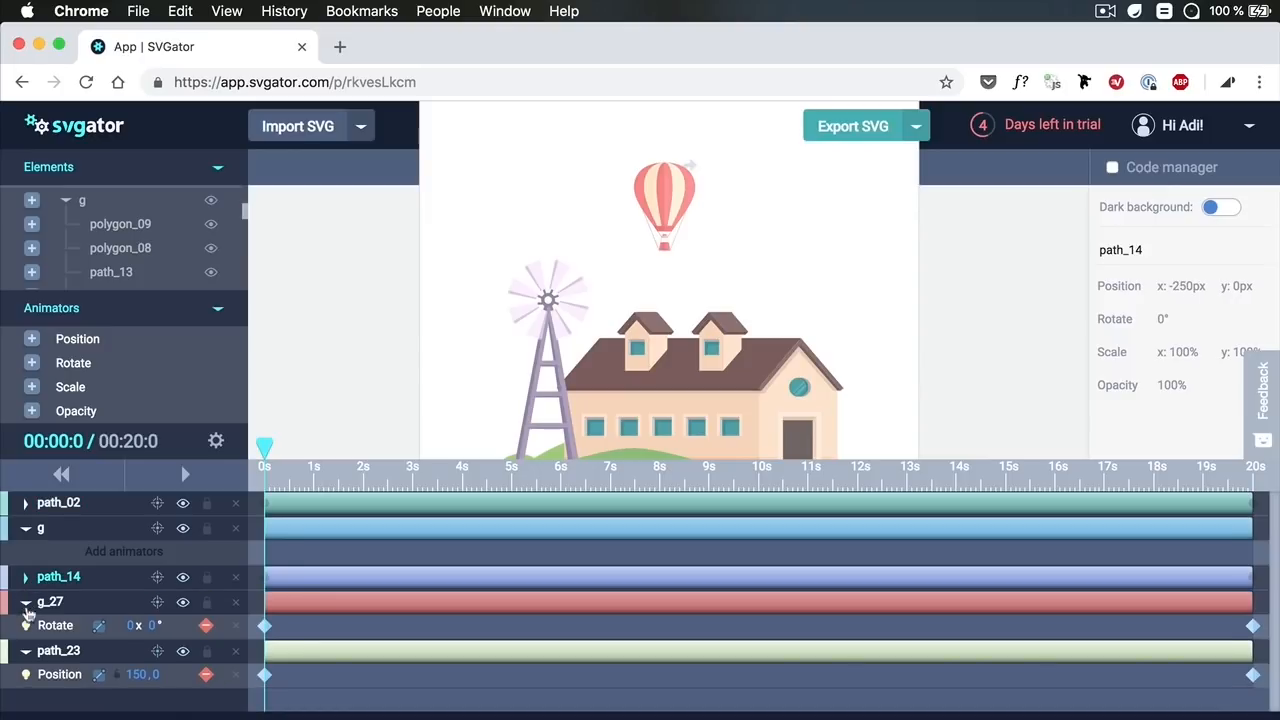
left_click(26, 603)
left_click(26, 627)
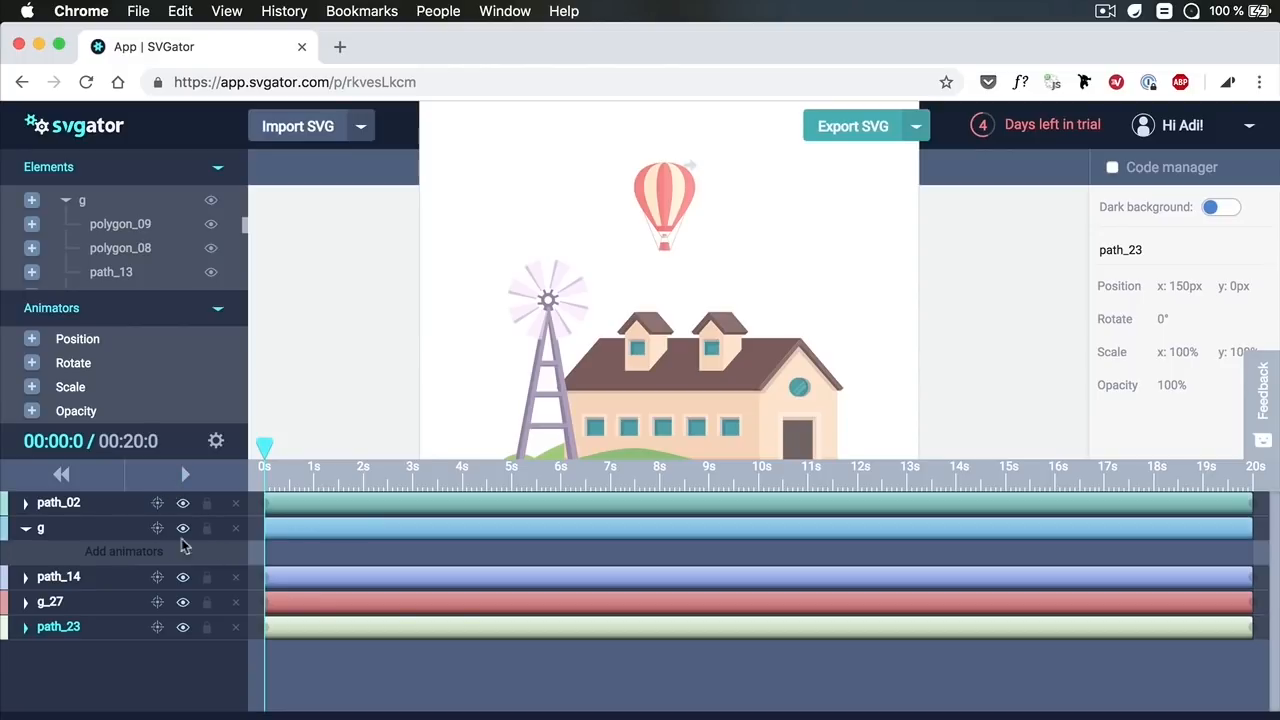
- Add a Position animator to the balloon group g and create its keyframe at 0 s
left_click(33, 341)
left_click(82, 627)
left_click(53, 531)
left_click(35, 340)
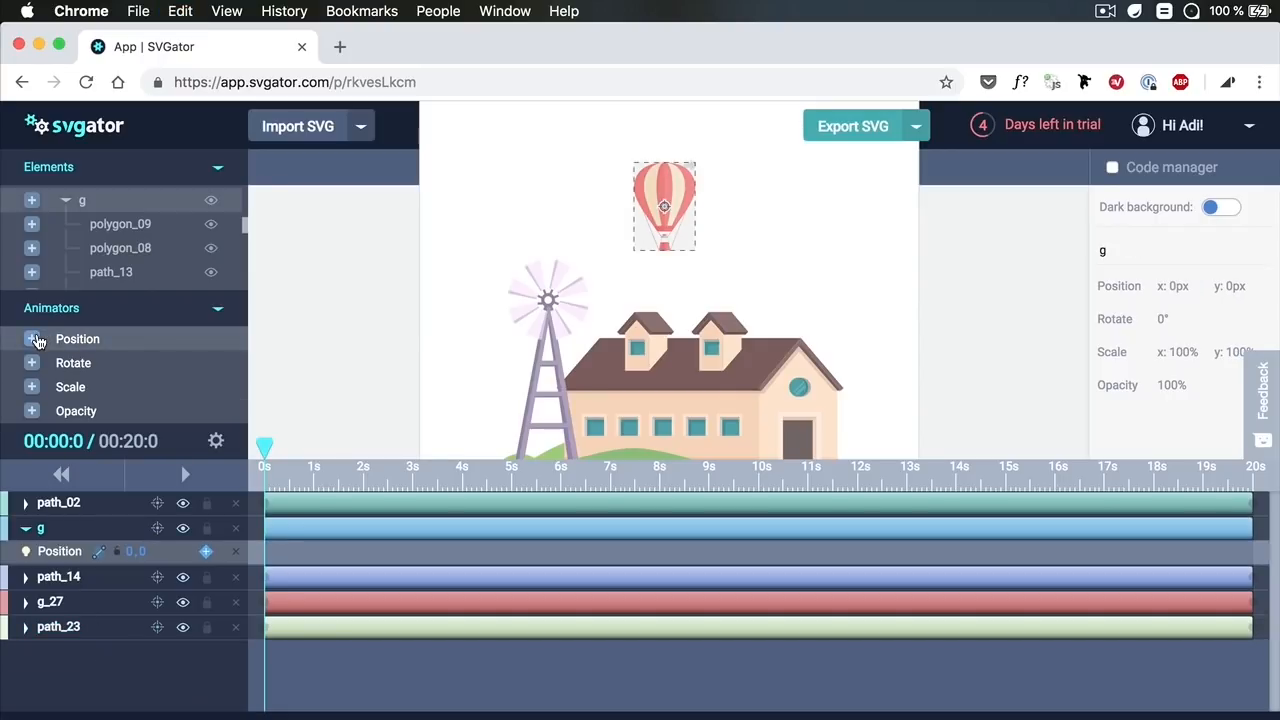
left_click(206, 553)
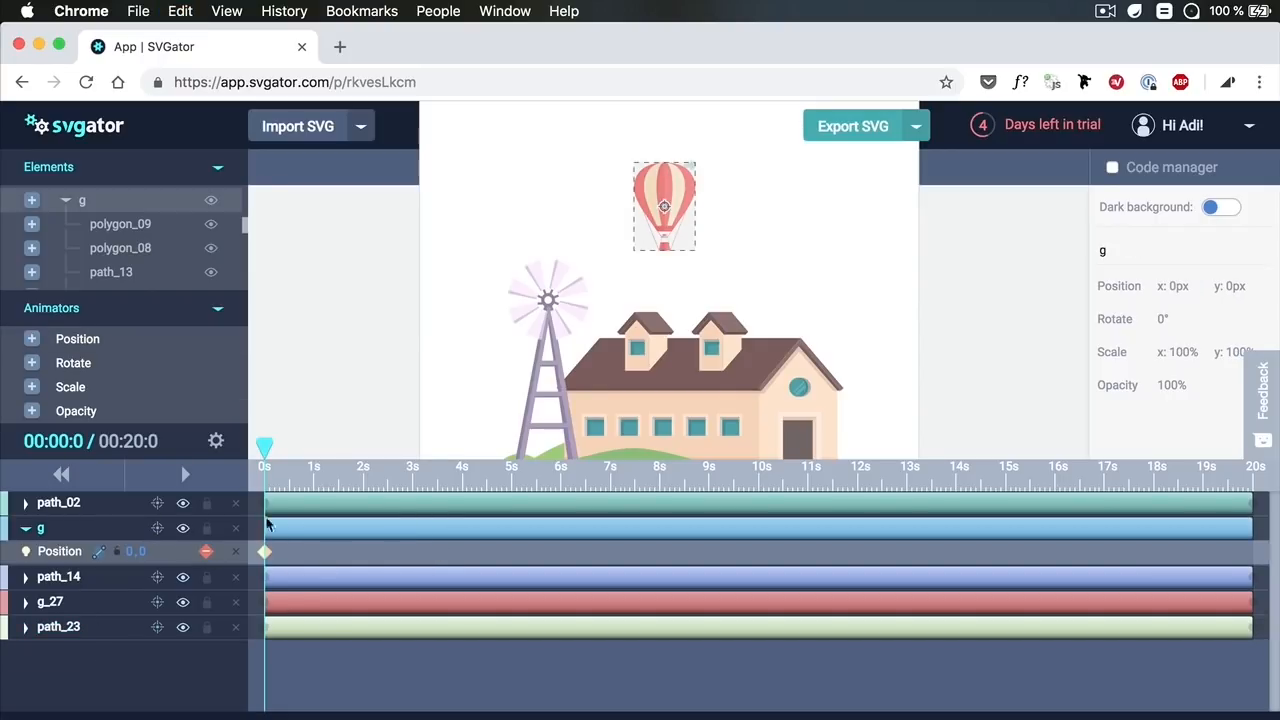
- Set the balloon's position at the 0 s keyframe to 250, 10, after first trying 200 horizontally
left_click(131, 555)
type("200")
key("Return")
left_click(141, 553)
type("250")
key("Return")
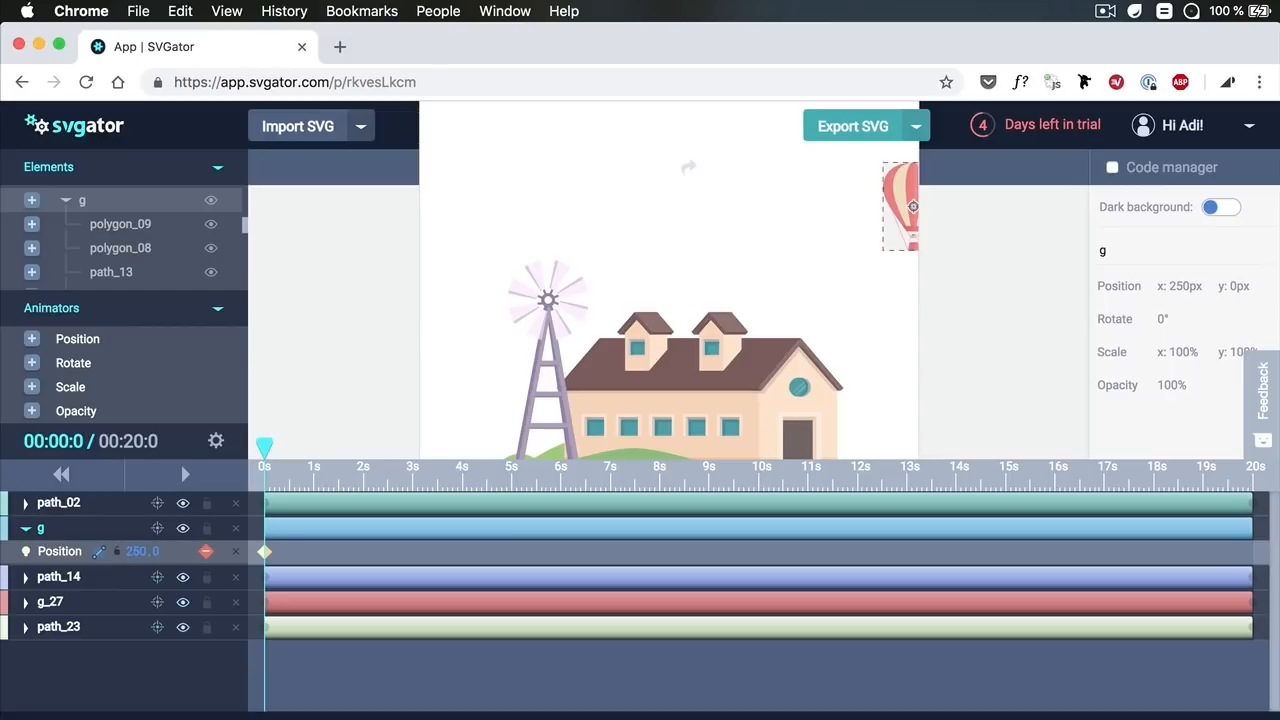
left_click(157, 552)
type("10")
key("Return")
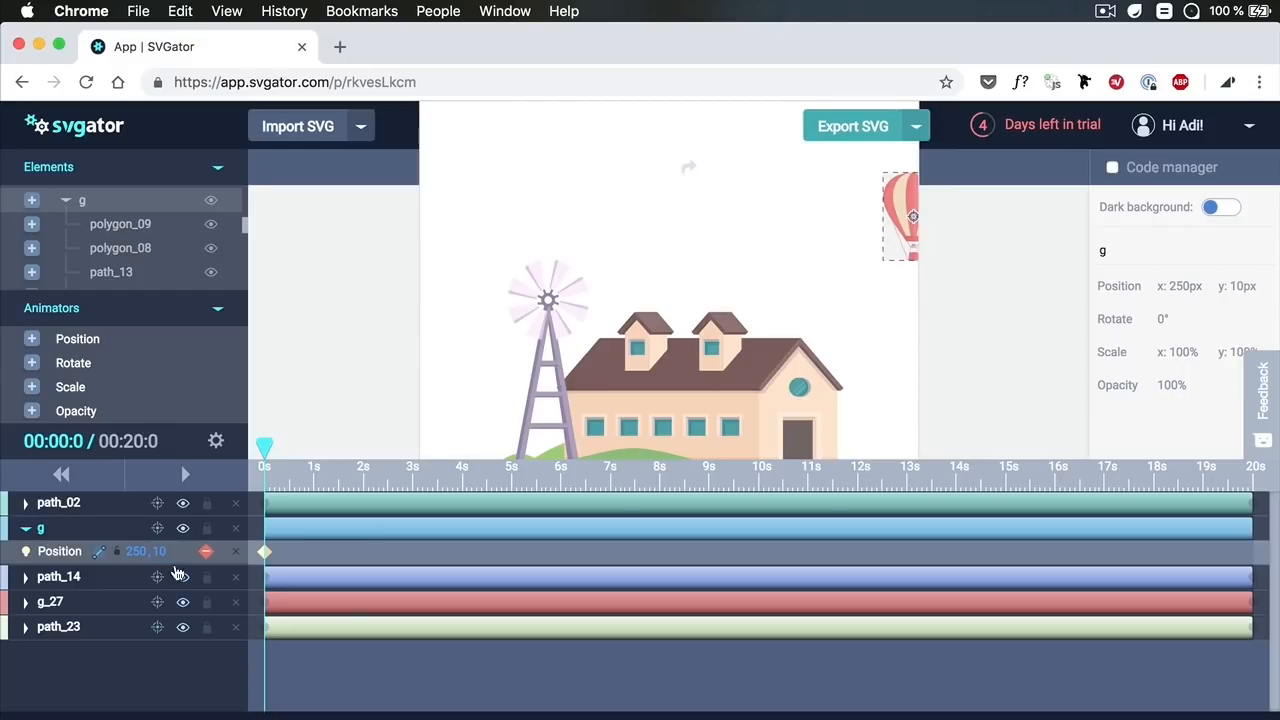
- Add a balloon position keyframe at about 3.2 s and set its position to 150, 0
left_click(425, 484)
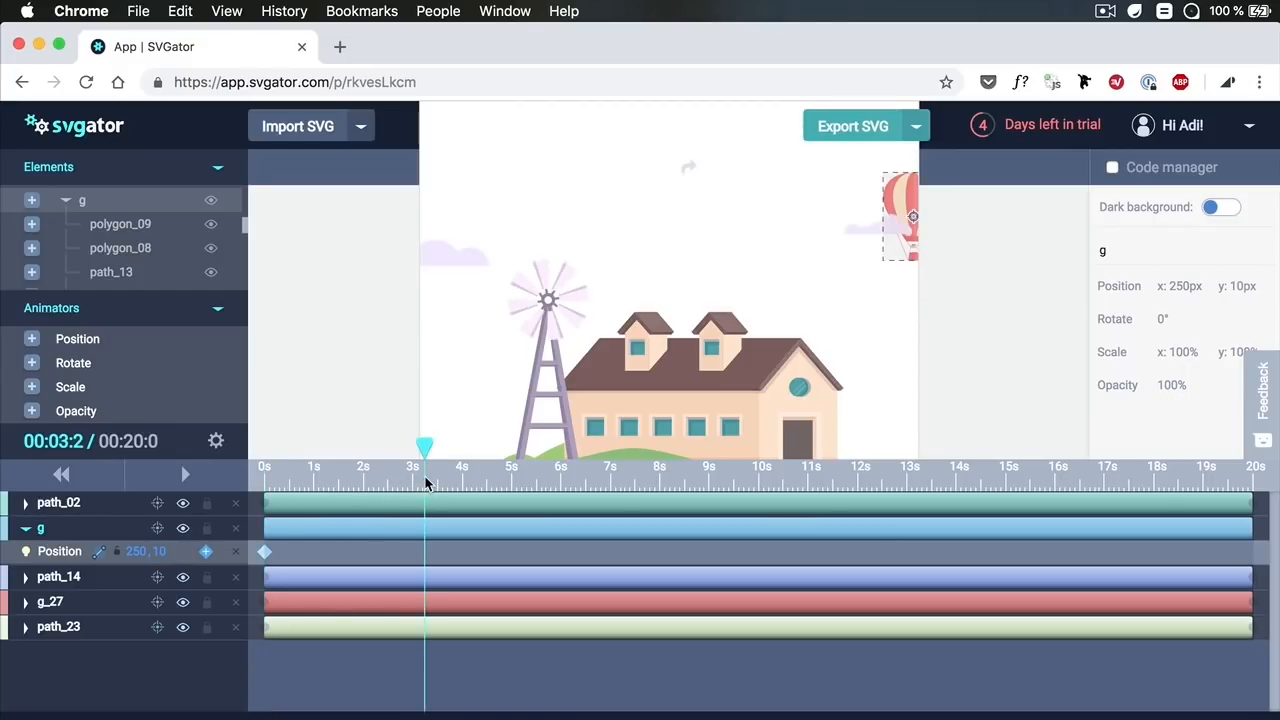
left_click(207, 553)
left_click(138, 552)
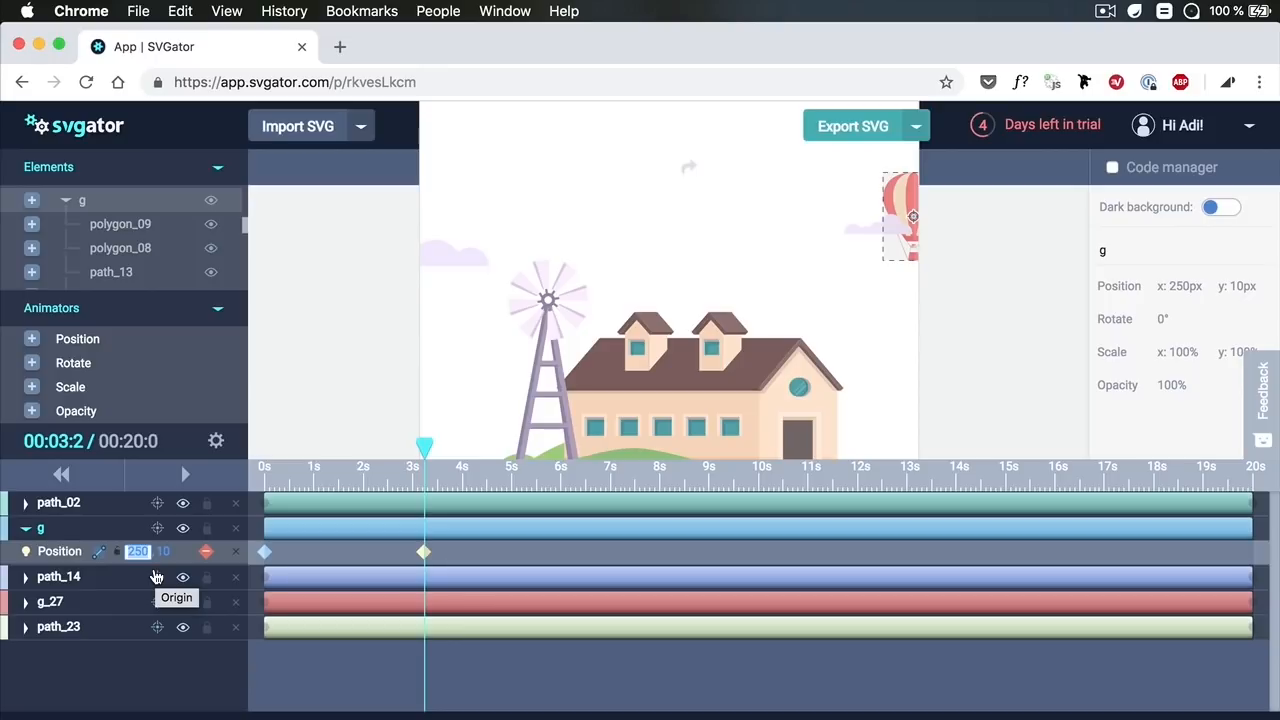
type("1")
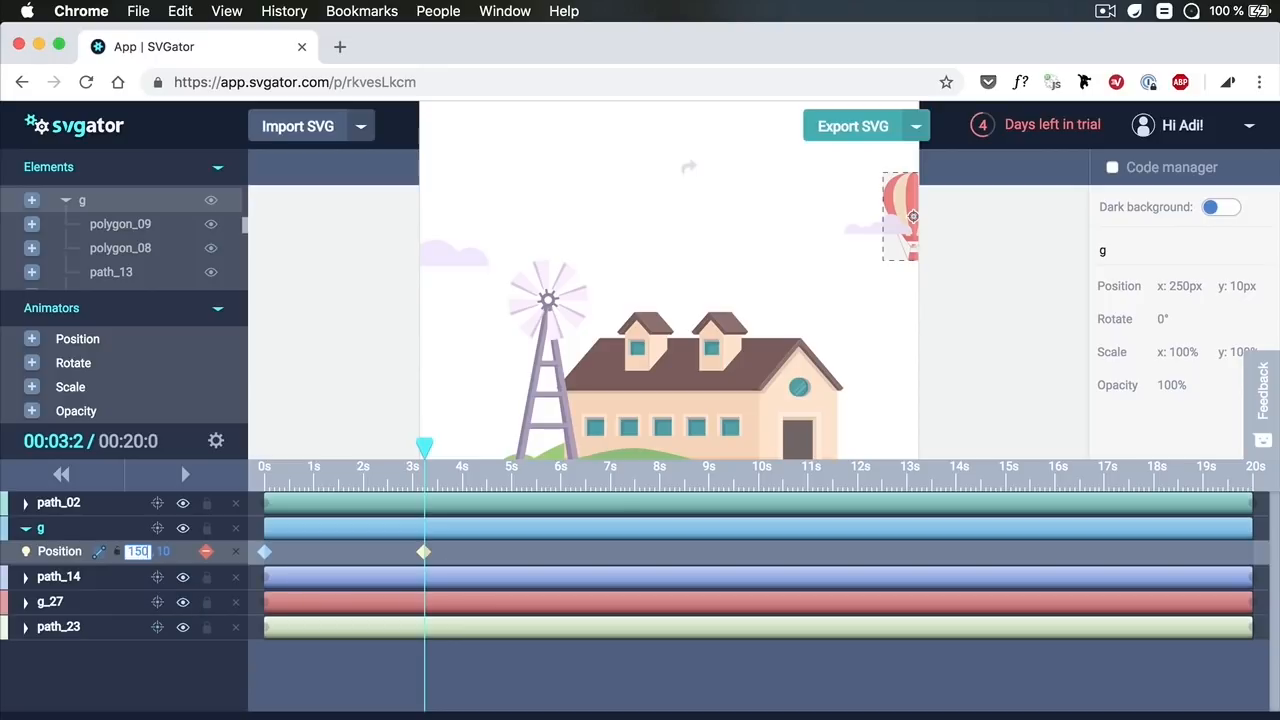
key("Return")
left_click(166, 556)
type("0")
key("Return")
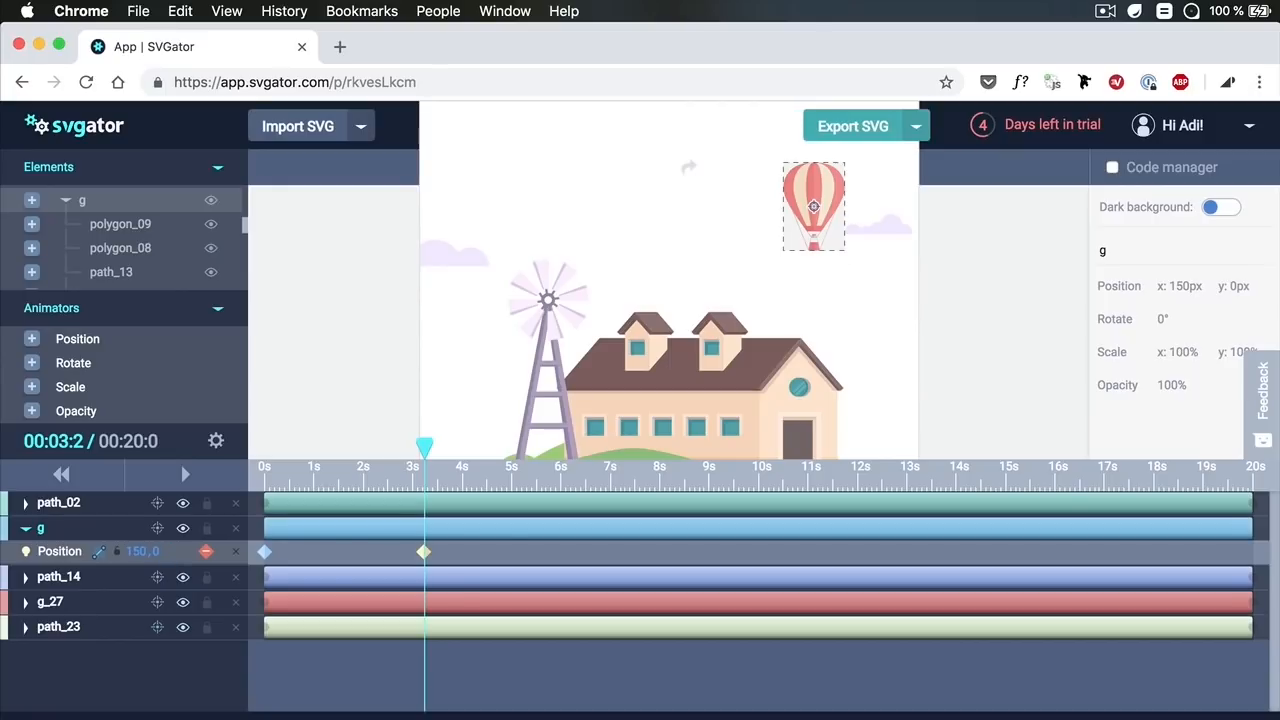
- Add a balloon position keyframe at about 10.7 s and set its position to 50, -30
left_click(793, 483)
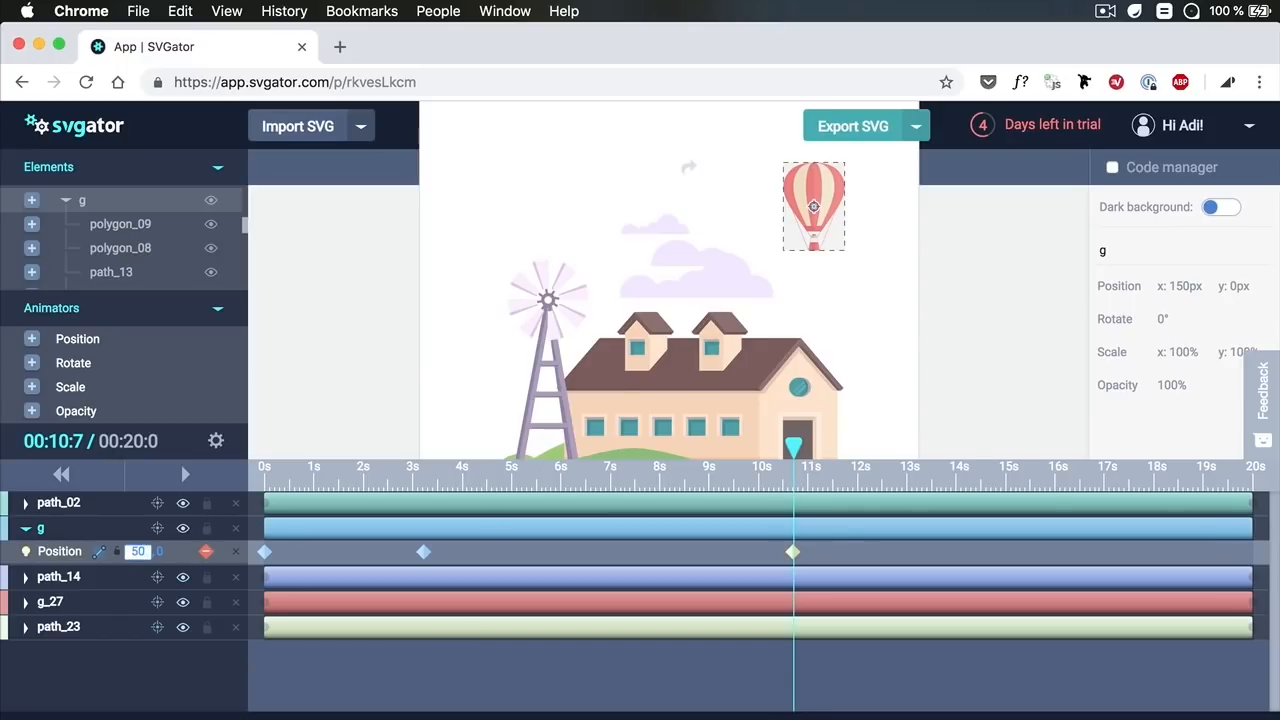
key("Return")
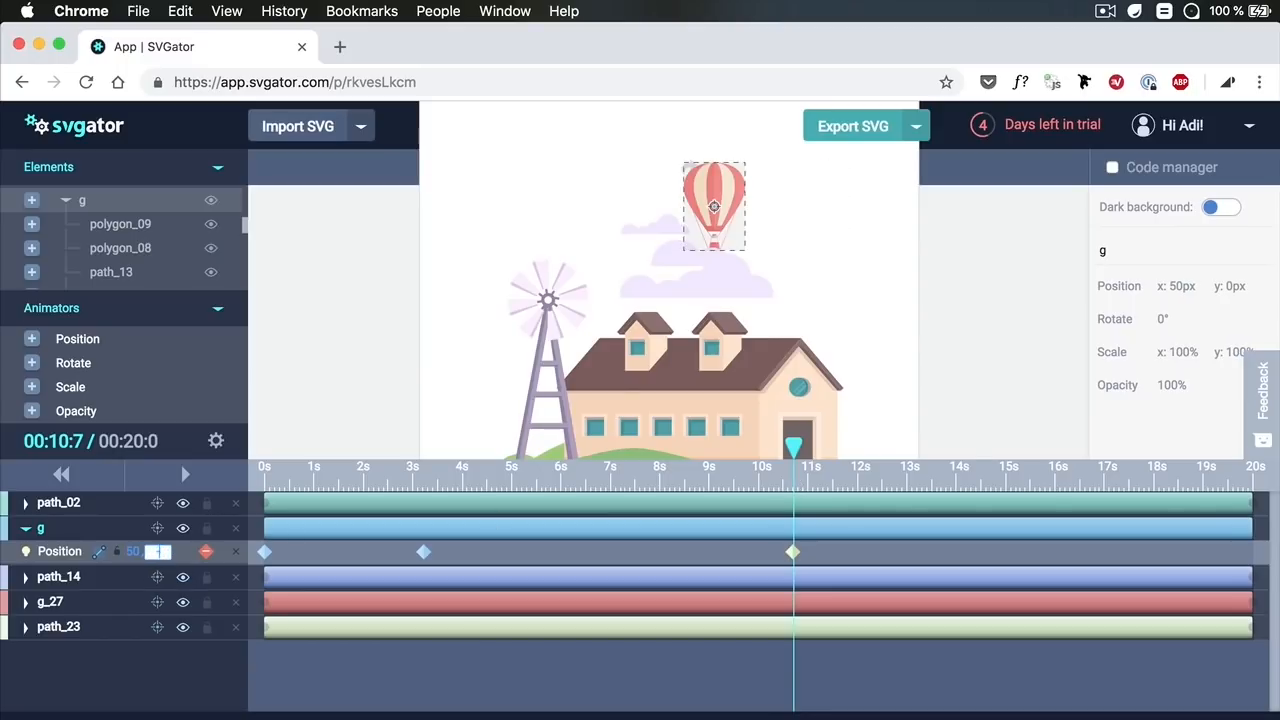
key("Return")
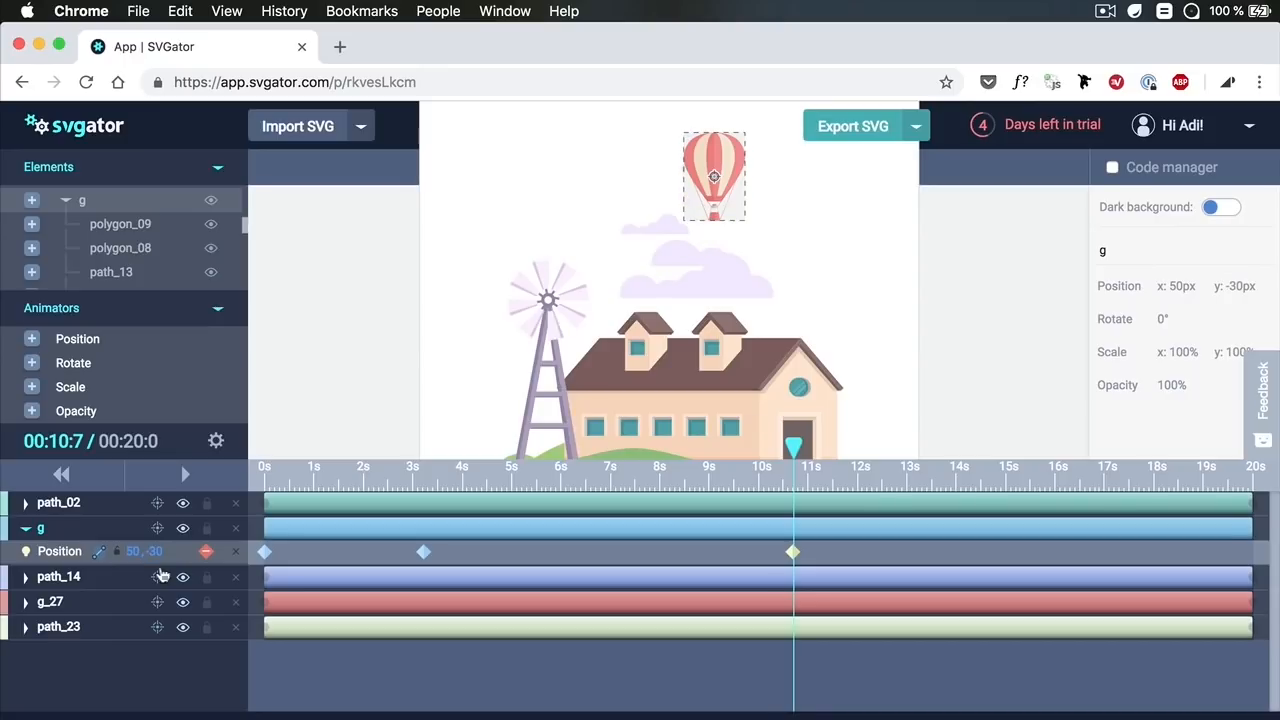
- Keyframe the balloon at 20 s with horizontal position -300, and set its horizontal position at the 0 s keyframe to 300
left_click(1257, 478)
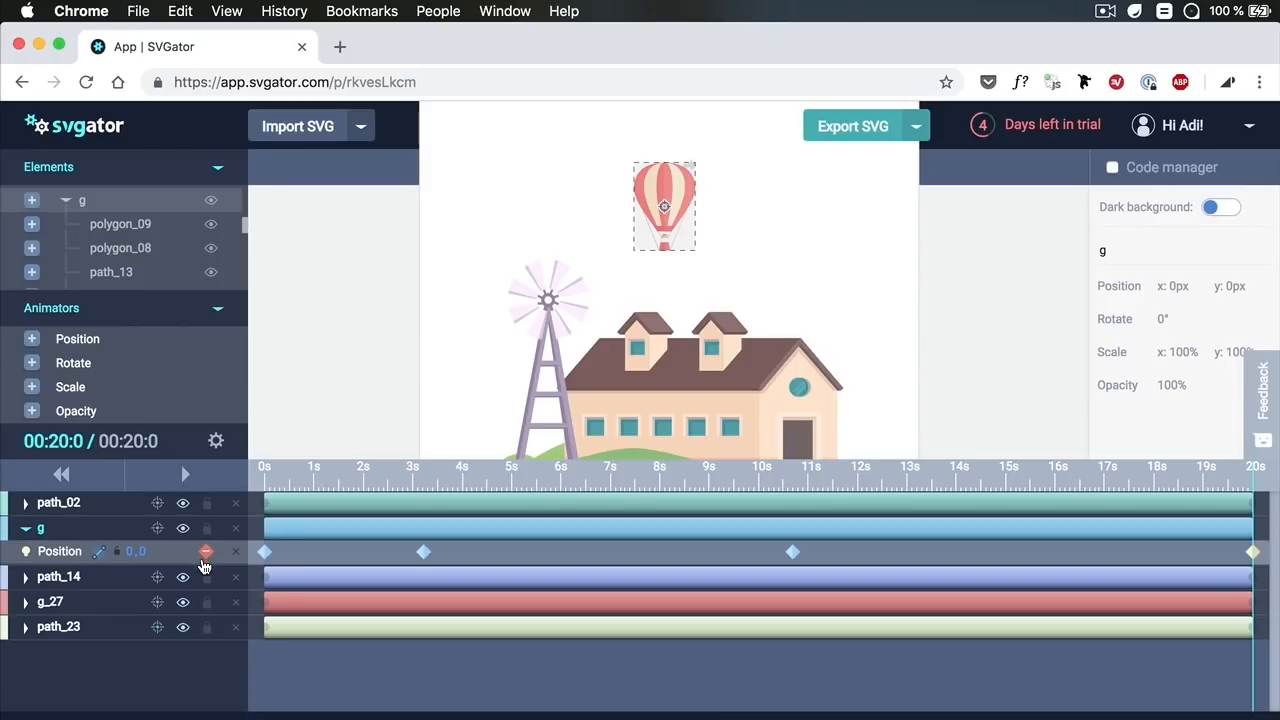
type("-300")
key("Return")
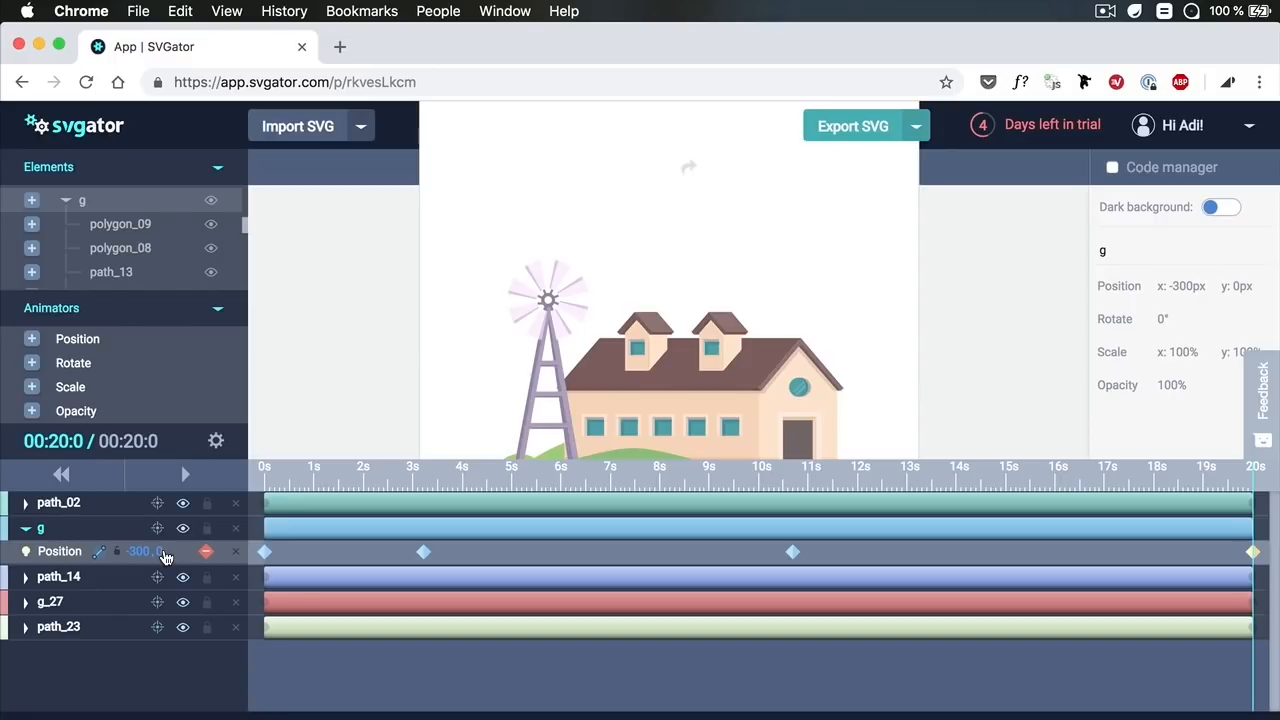
left_click(58, 475)
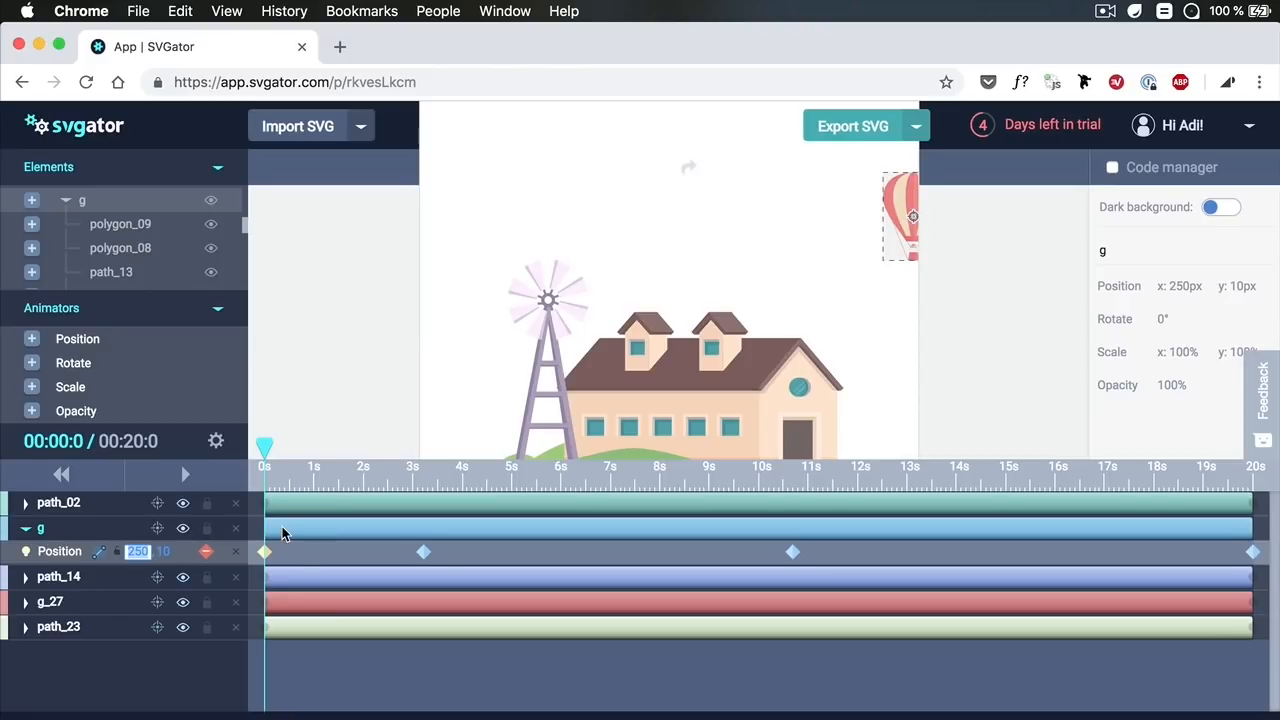
key("Return")
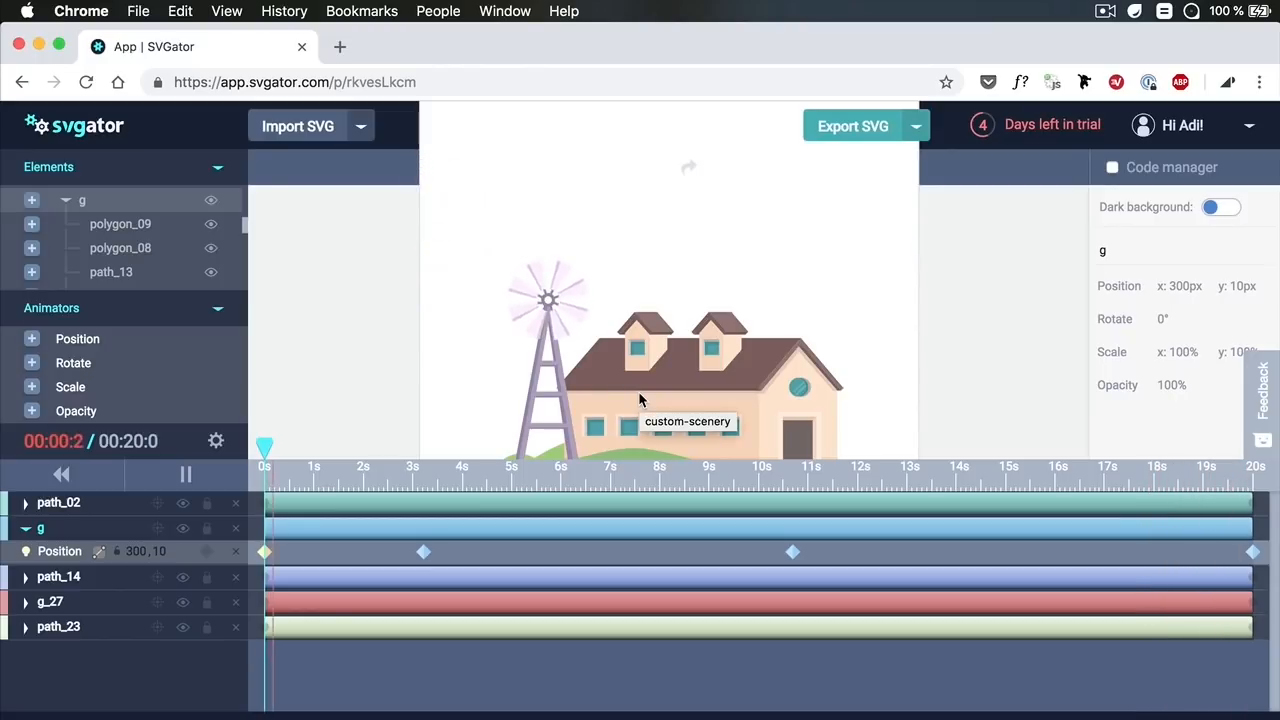
- Play the animation to check the balloon's flight with the clouds and windmill, and pause it at about 6 s
left_click(1051, 277)
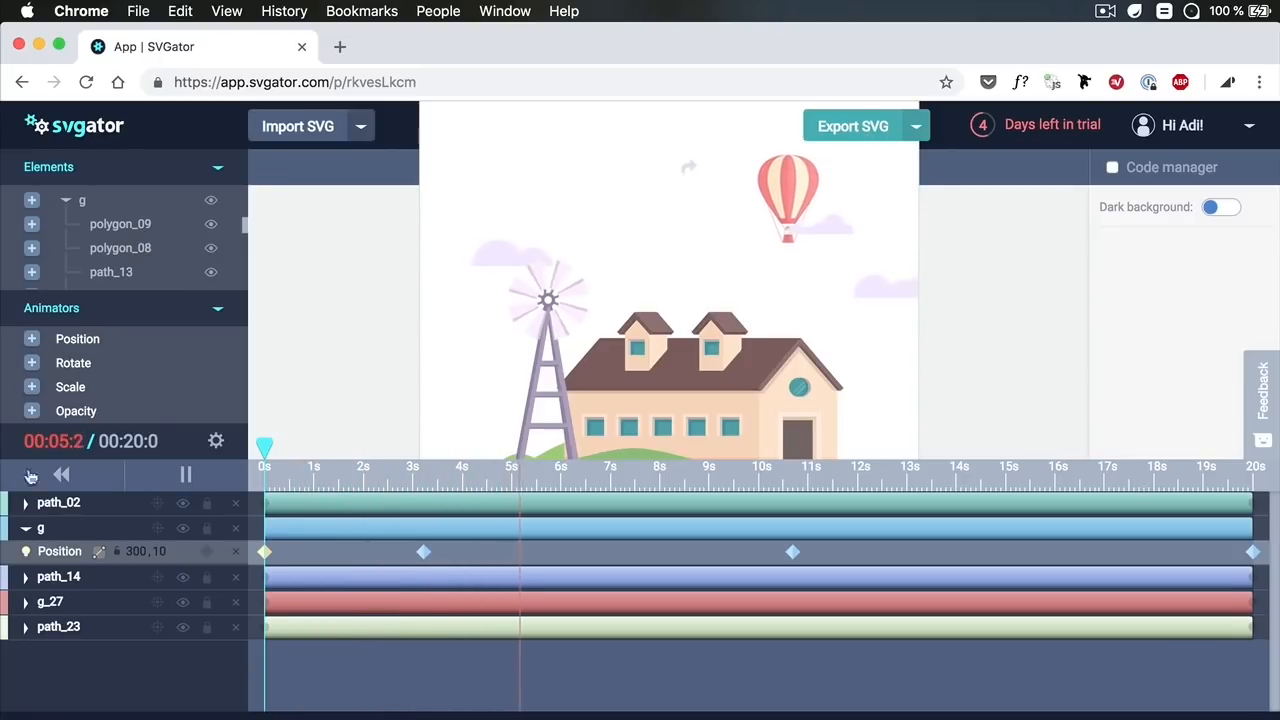
left_click(188, 478)
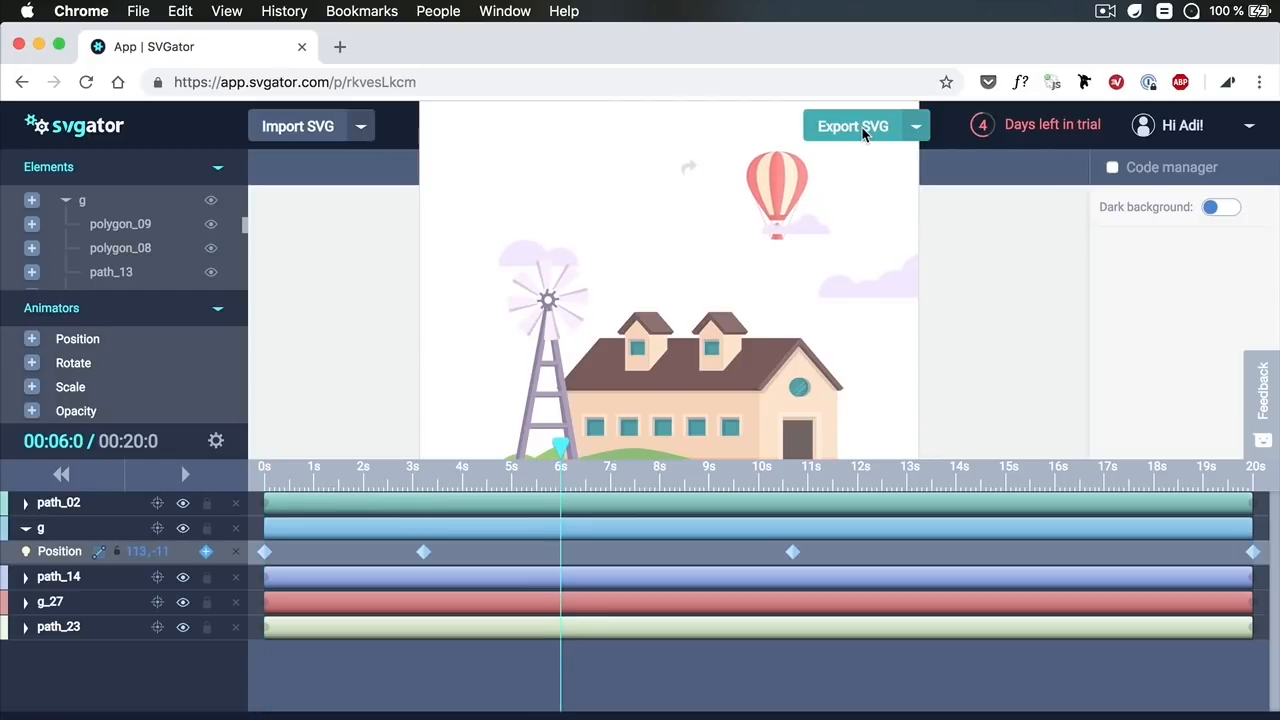
left_click(989, 276)
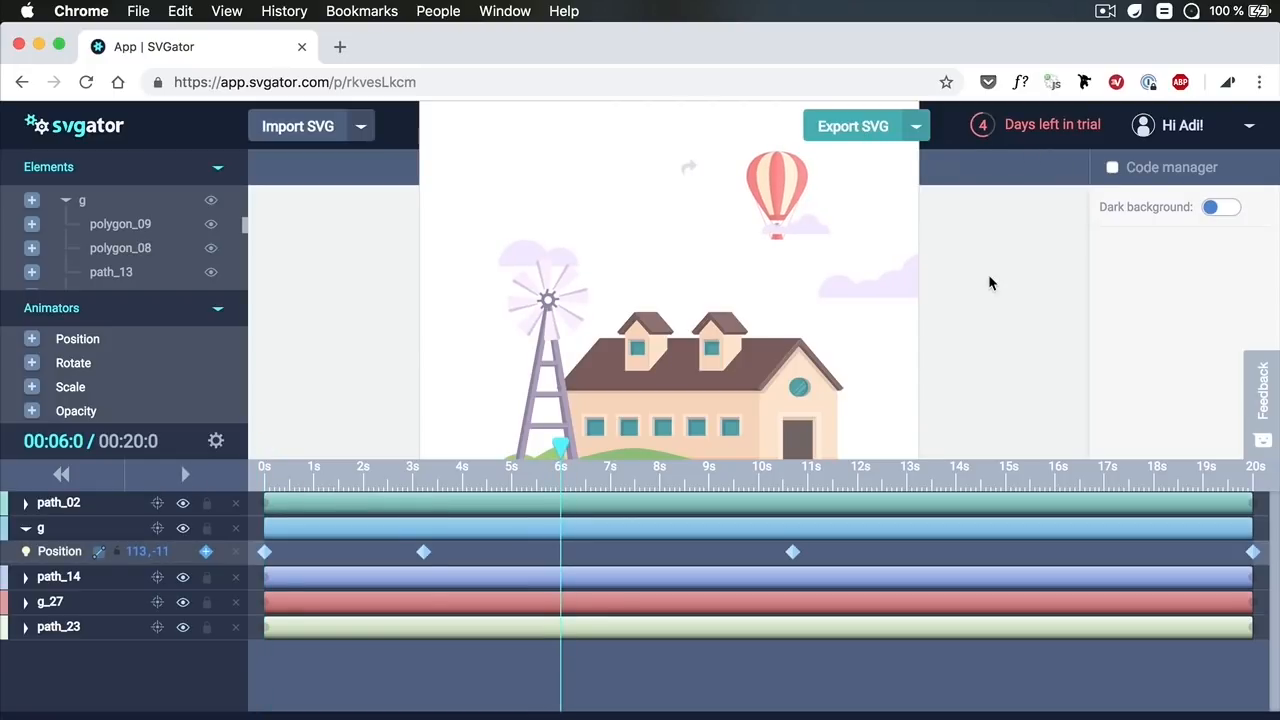